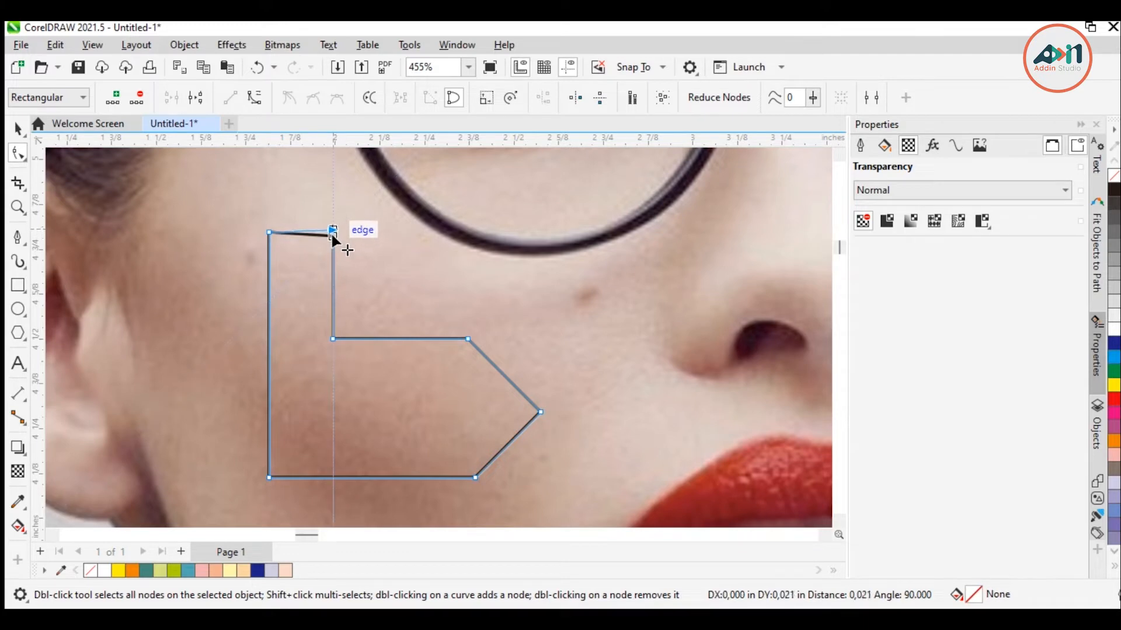
Step: Level the cheek shape's upper-right node with its upper-left node, placing a horizontal guideline along the top edge
key(Down)
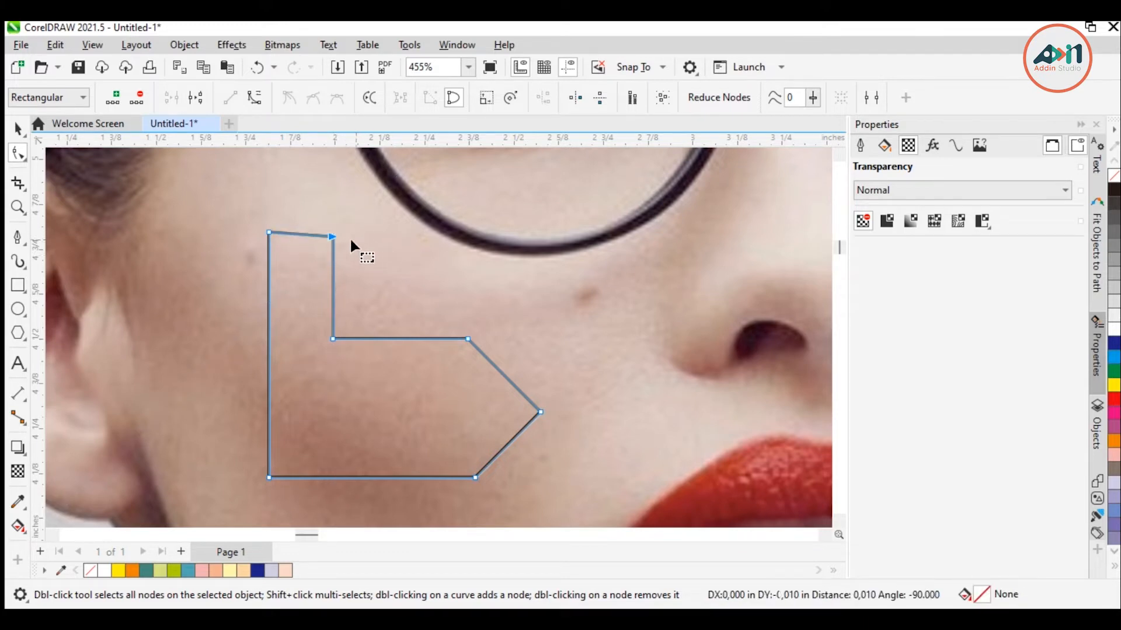
key(Up)
click(249, 227)
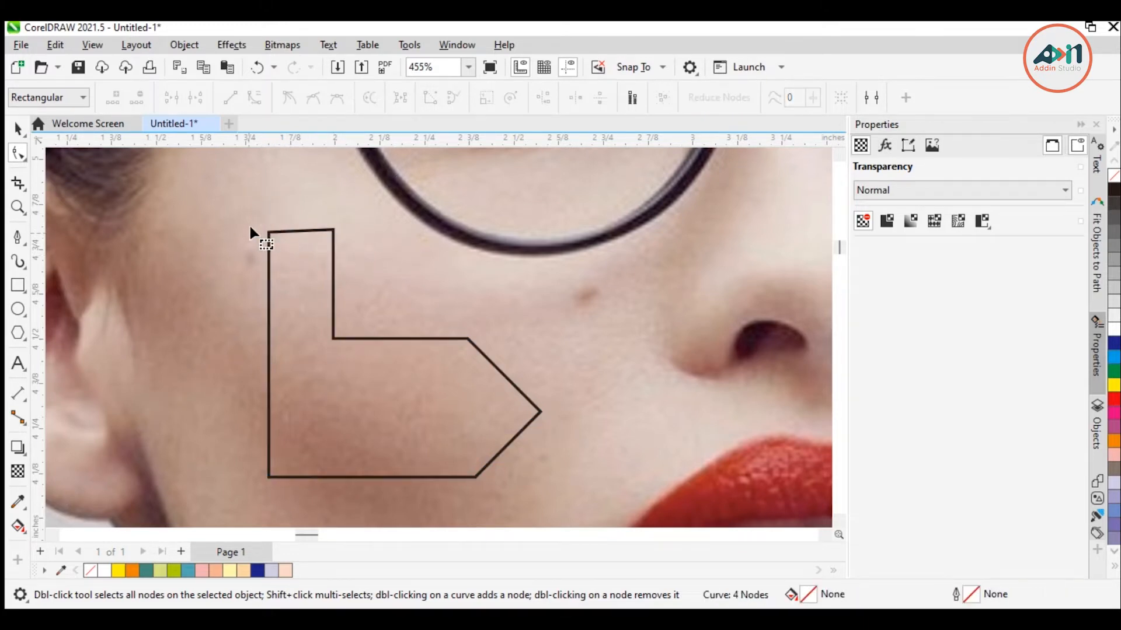
drag(246, 140, 313, 233)
scroll(334, 228, up, 2)
scroll(334, 227, up, 1)
click(334, 227)
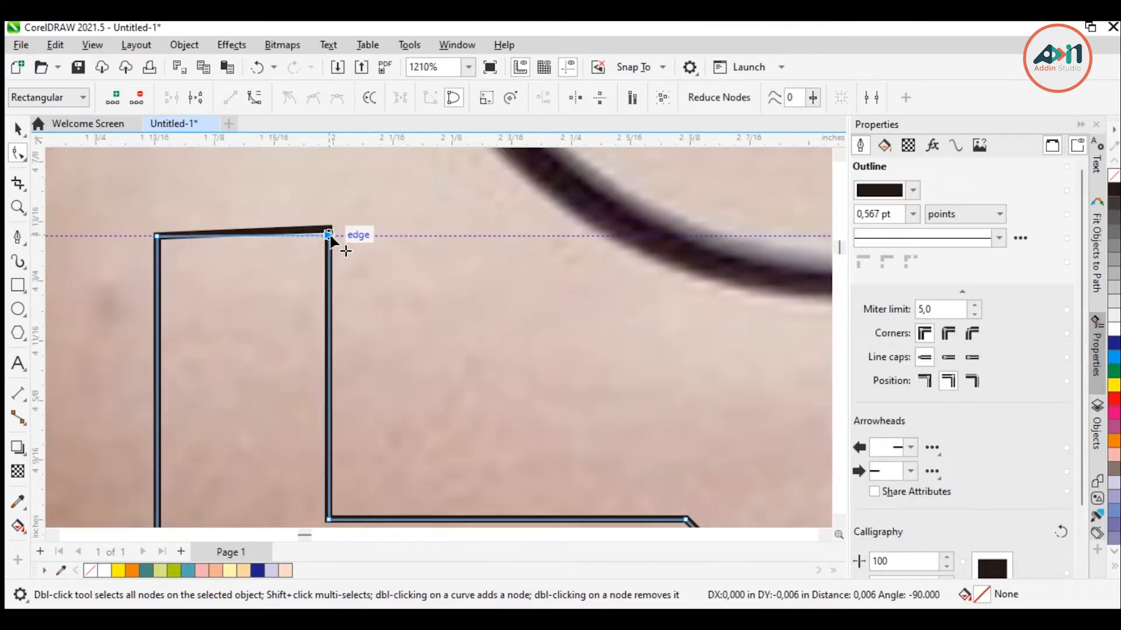
click(385, 238)
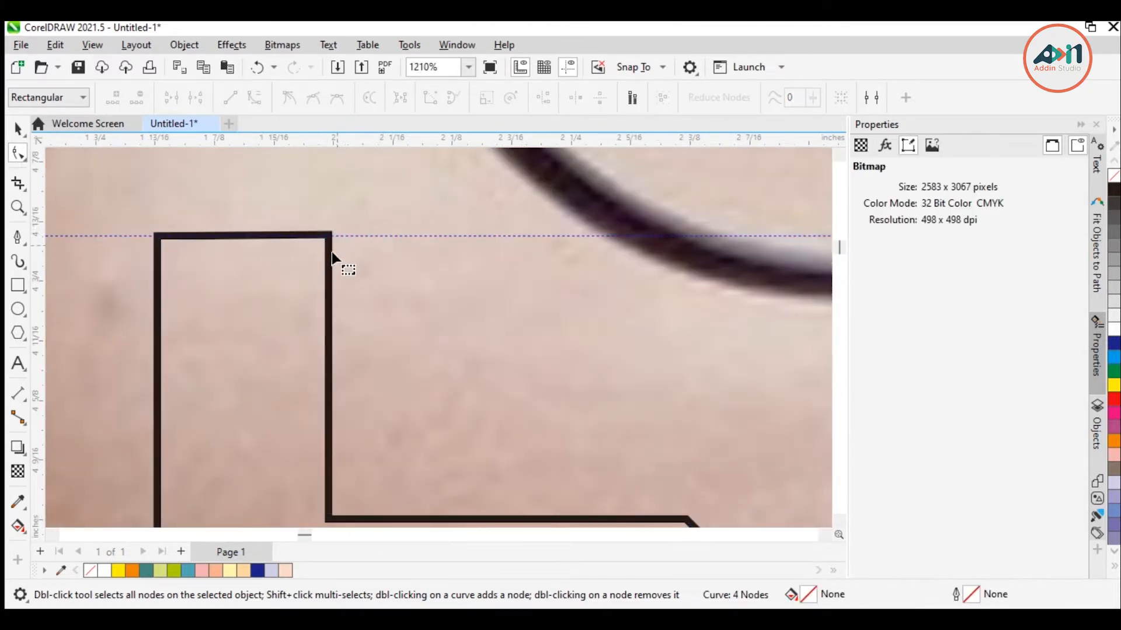
Step: Pull the upper-right node outward so the short arm's inner edge slants, and shift the lower-right node slightly inward
click(328, 236)
drag(328, 235, 353, 241)
scroll(341, 210, down, 3)
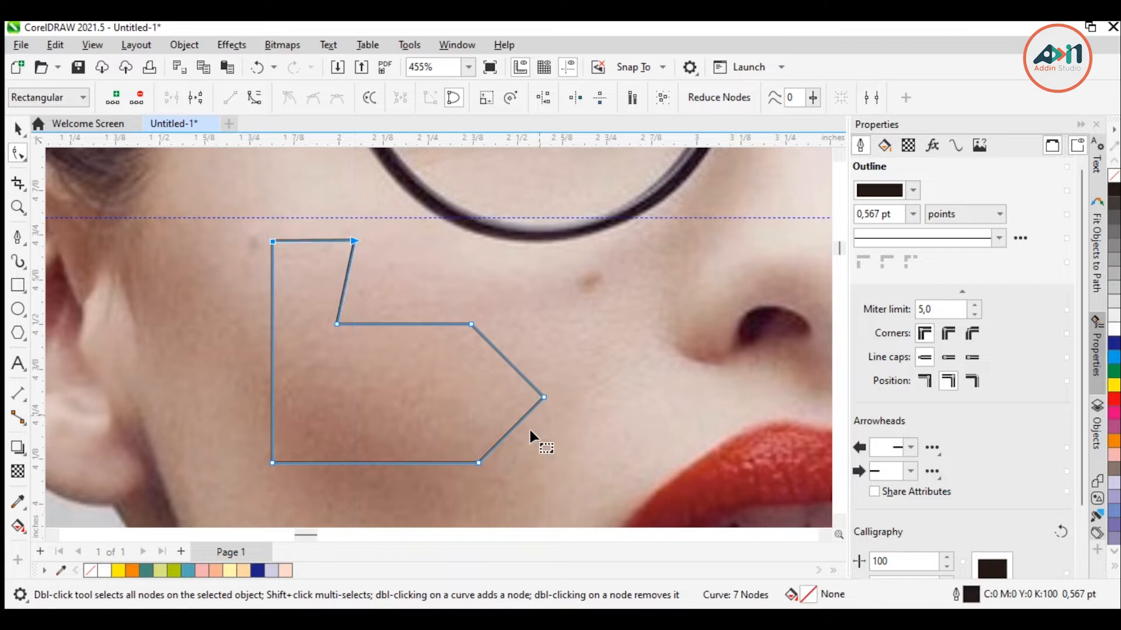
click(503, 222)
click(474, 325)
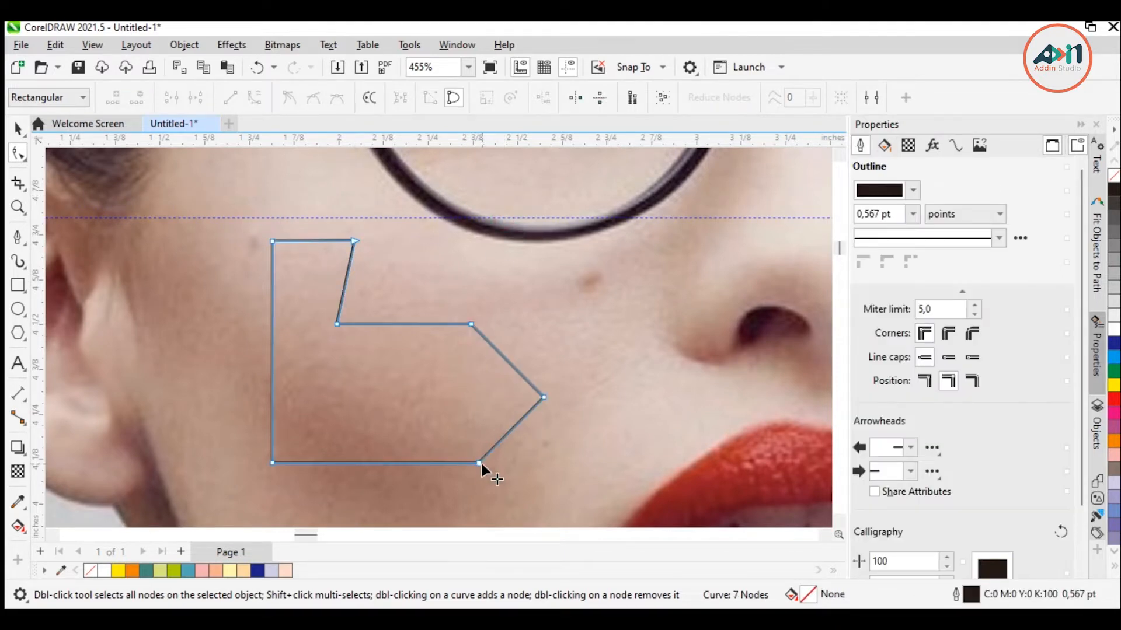
drag(480, 464, 476, 463)
click(658, 374)
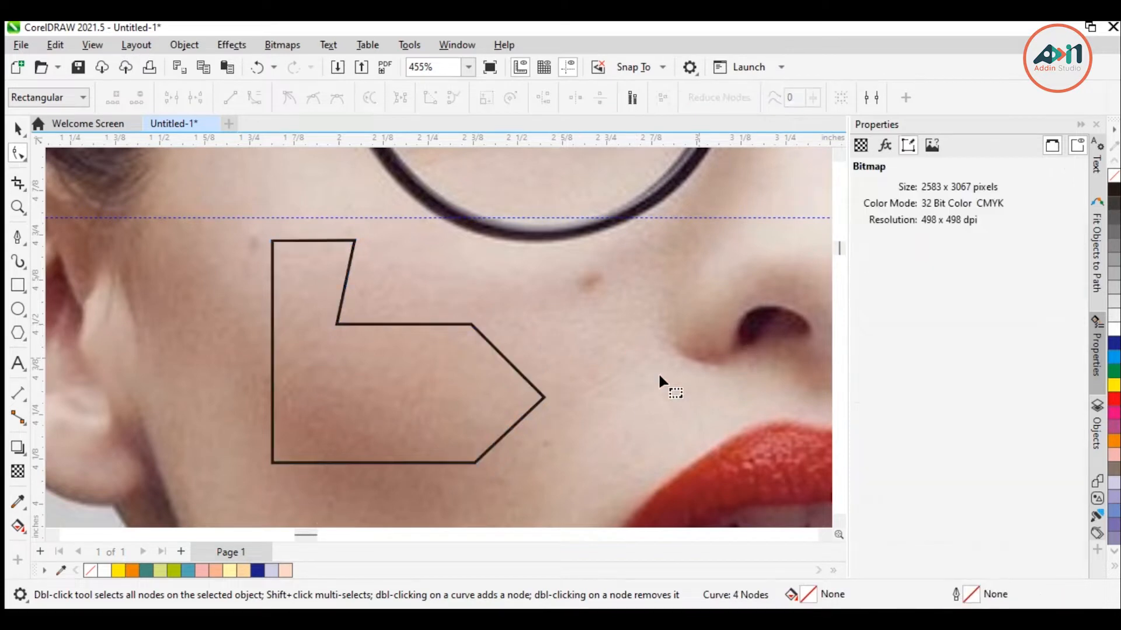
Step: Delete the horizontal guideline above the cheek shape
click(467, 379)
click(387, 226)
click(18, 128)
click(390, 218)
key(Delete)
scroll(283, 286, down, 5)
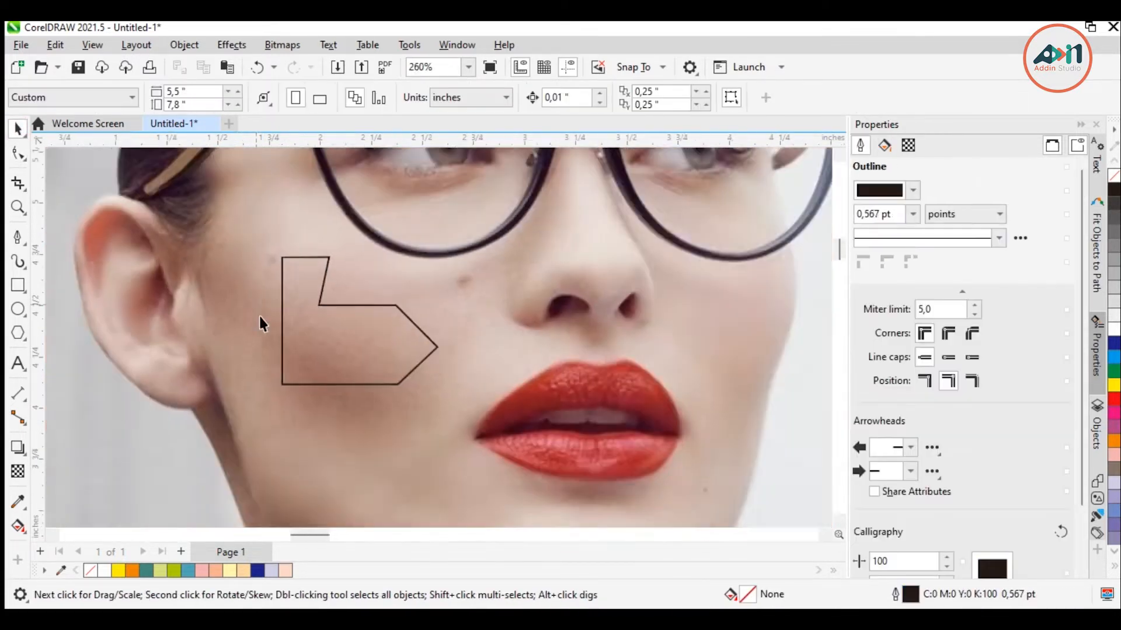
Step: Move the arrow-like shape on the cheek to X 2,235 in, Y 4,376 in
scroll(318, 338, up, 4)
click(309, 316)
drag(309, 316, 261, 335)
scroll(170, 318, down, 2)
scroll(160, 264, down, 4)
scroll(160, 265, up, 3)
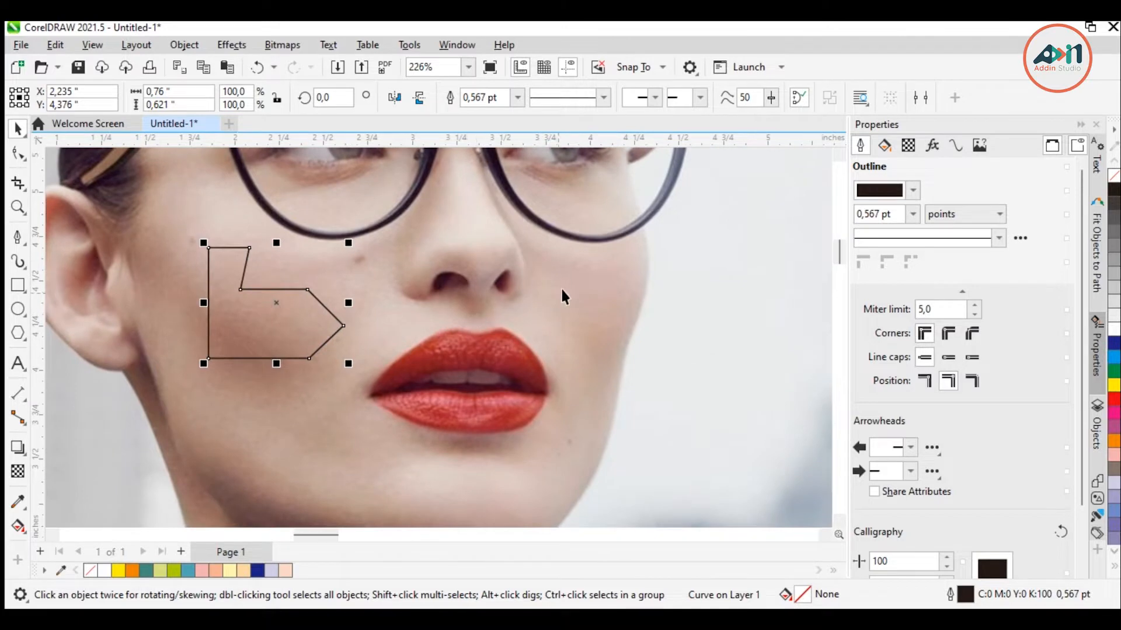
Step: PowerClip a copy of the photo inside the cheek shape and trim the shape's area out of the original photo
click(594, 306)
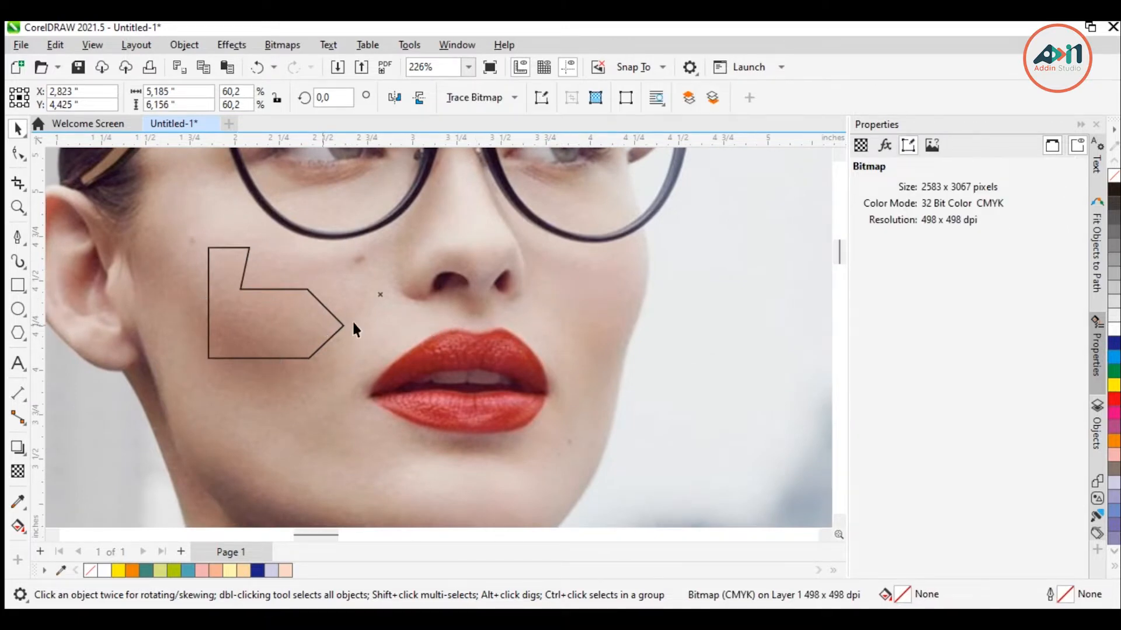
click(565, 297)
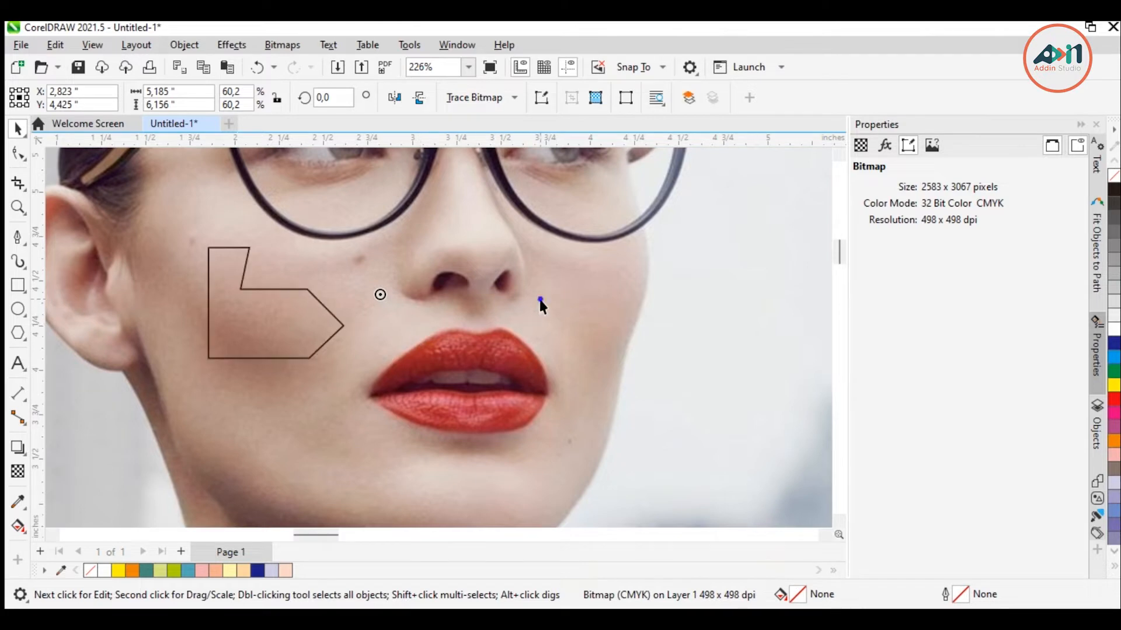
right_click(540, 304)
click(591, 361)
click(264, 328)
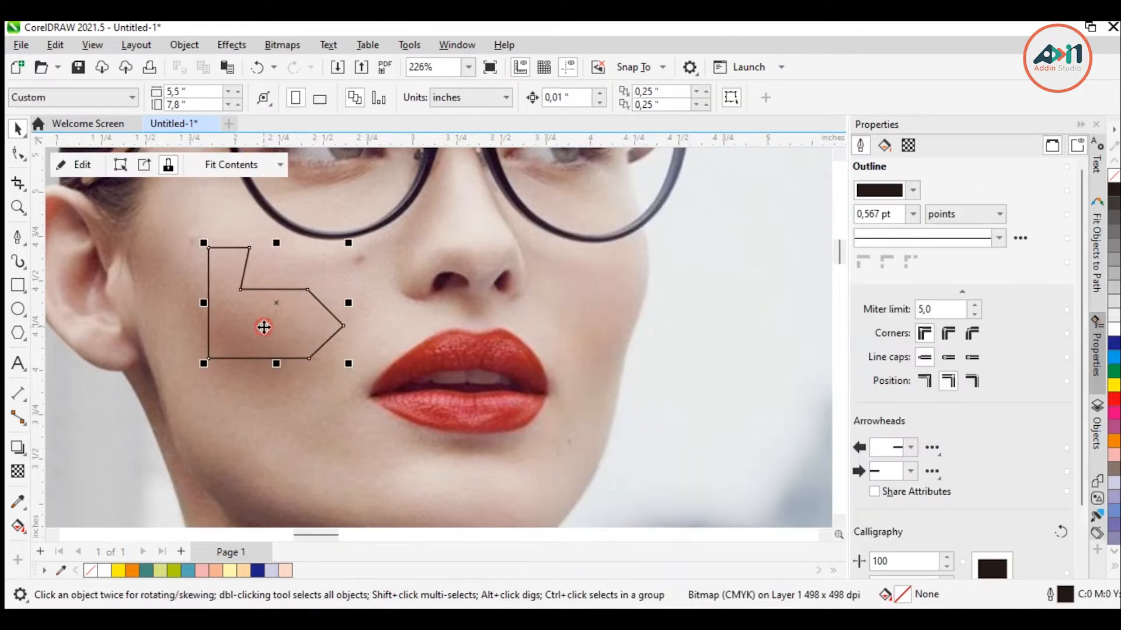
shift+click(418, 309)
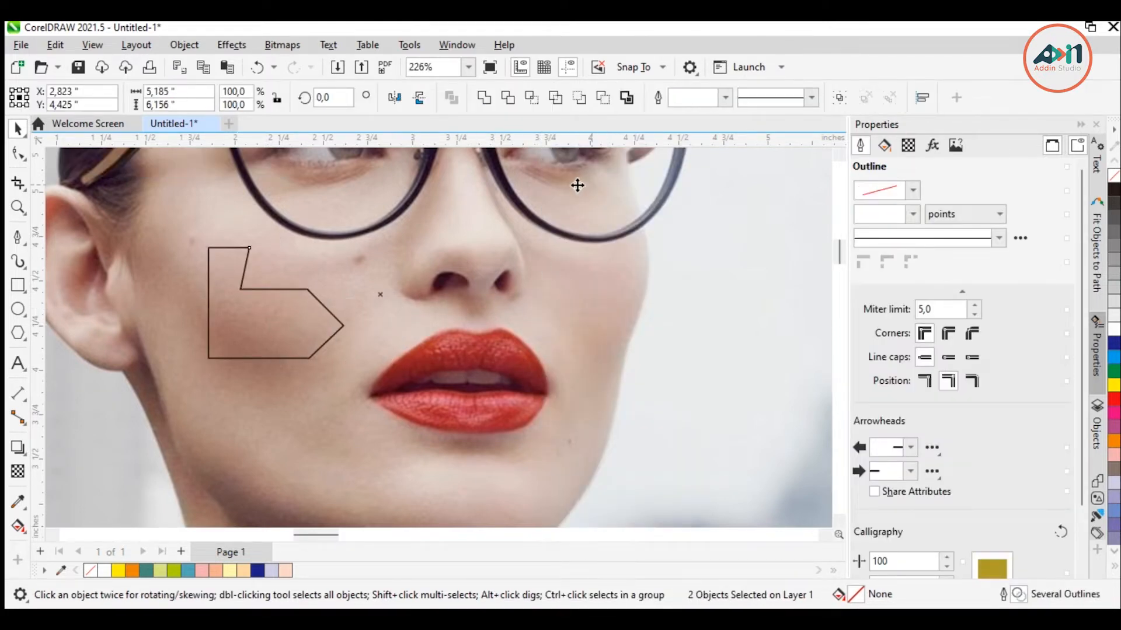
click(508, 98)
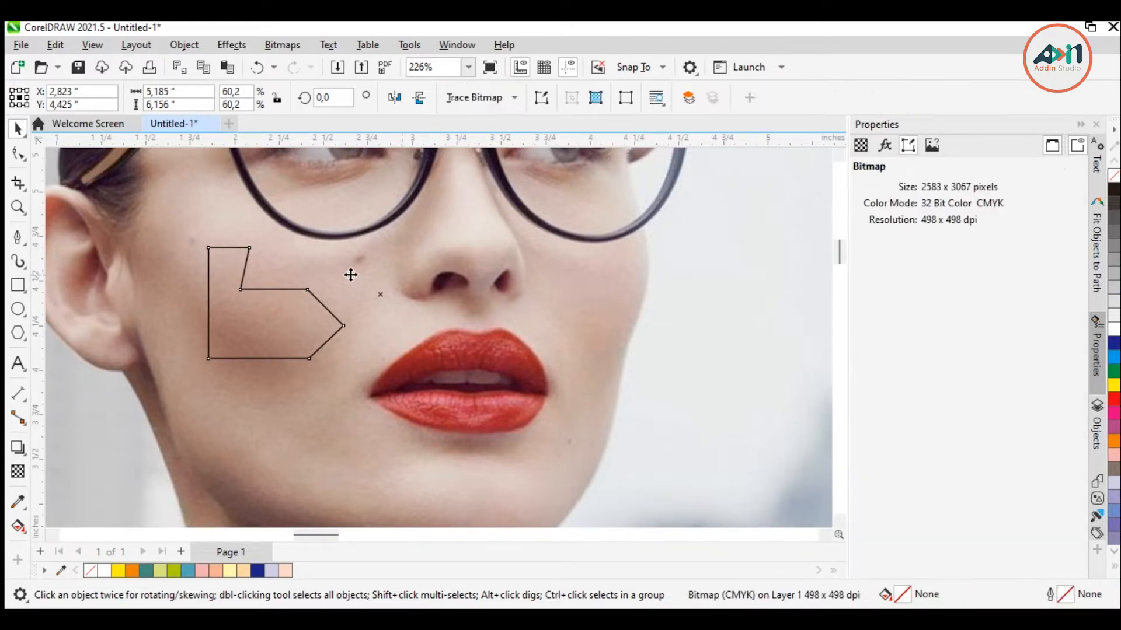
Step: Move the photo-filled piece to X 2,138 in, Y 4,33 in and place a duplicate at X 2,182 in
click(288, 316)
key(Left)
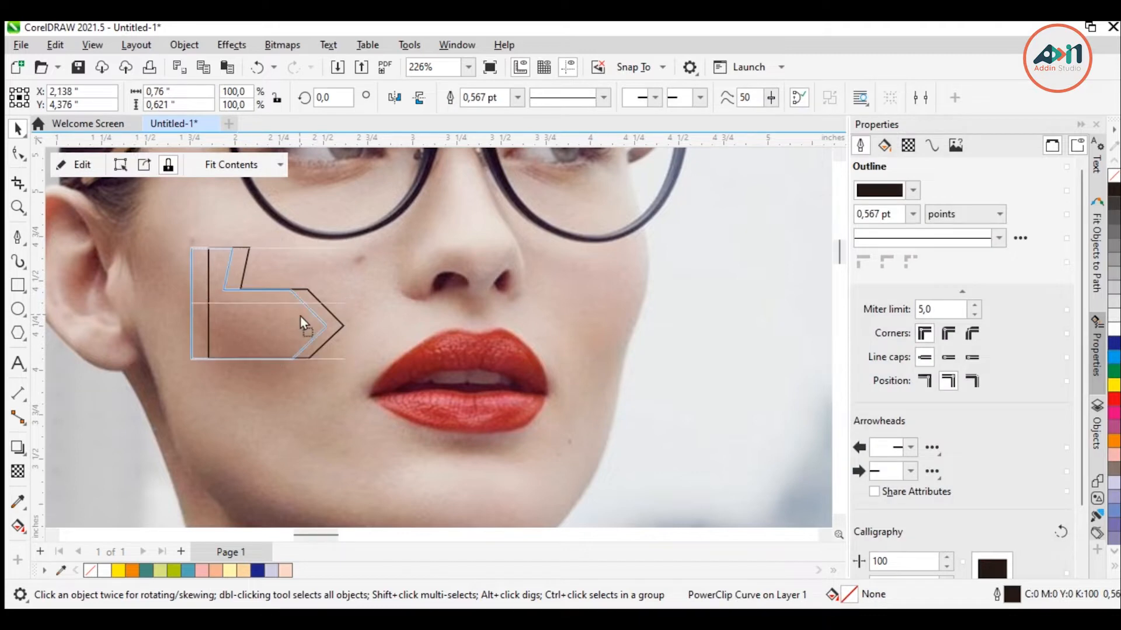
click(299, 326)
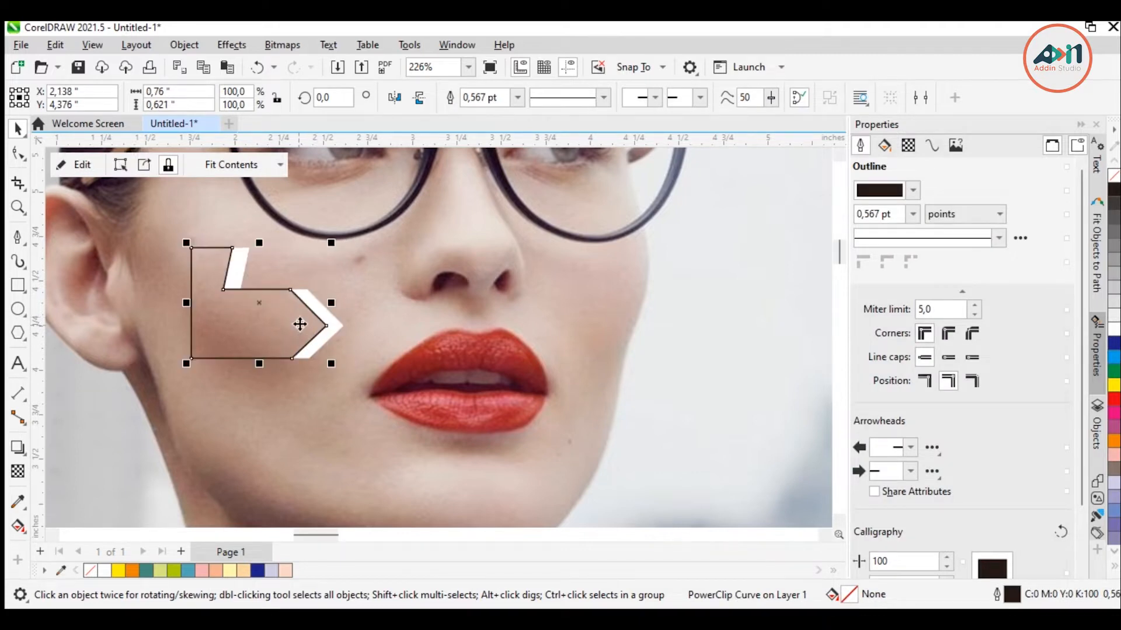
drag(294, 316, 268, 324)
scroll(294, 324, up, 1)
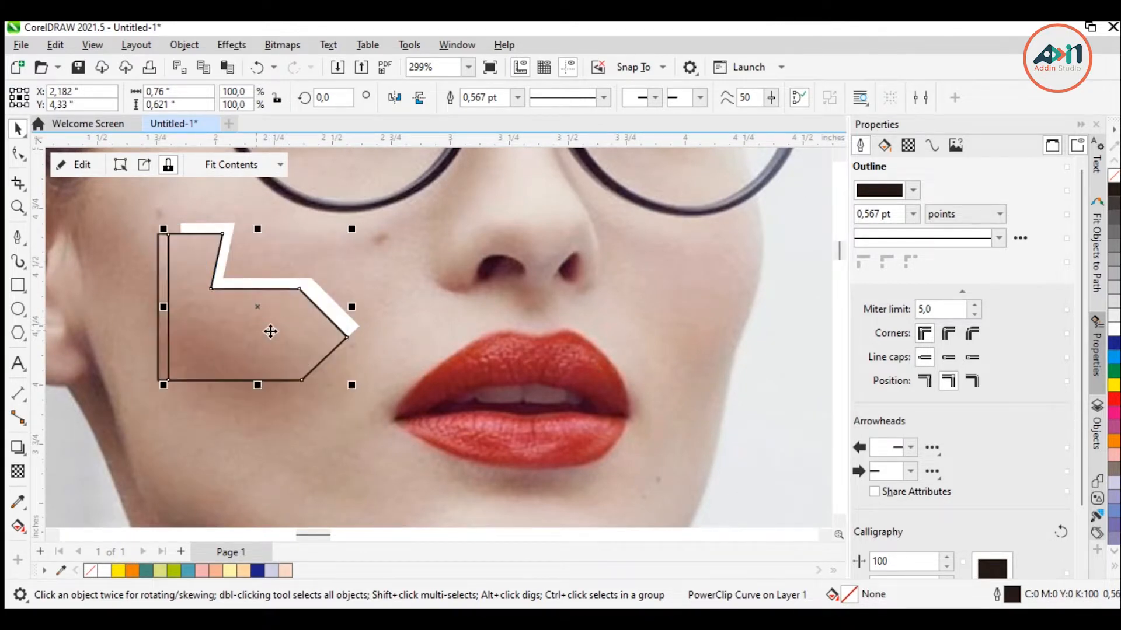
Step: Extract the photo from the duplicate PowerClip piece and delete the extracted photo
right_click(236, 334)
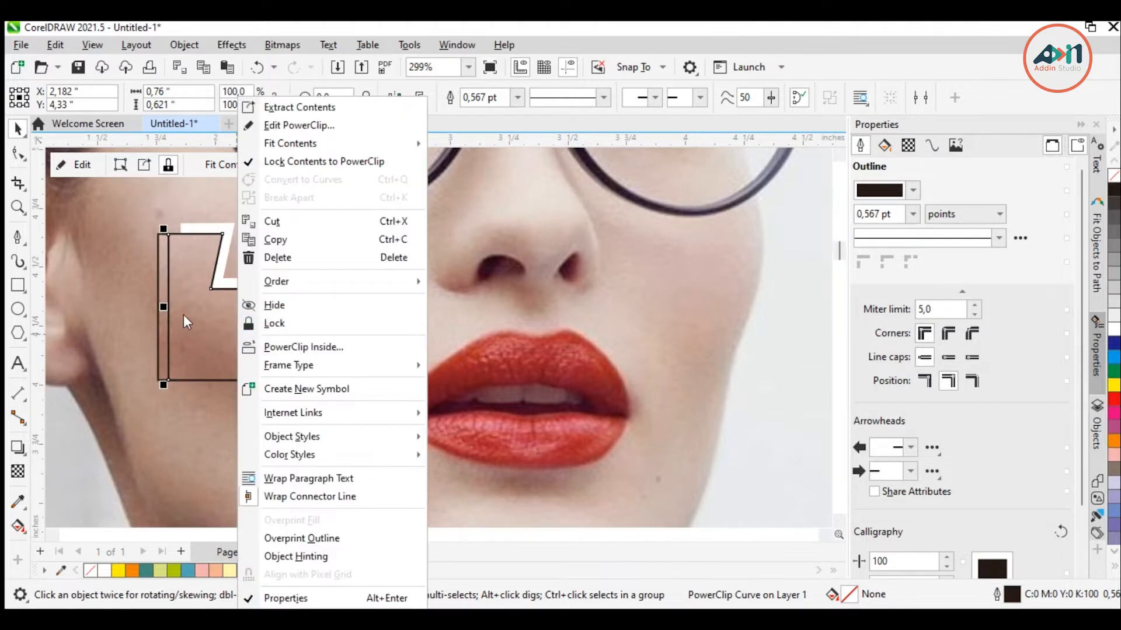
click(395, 107)
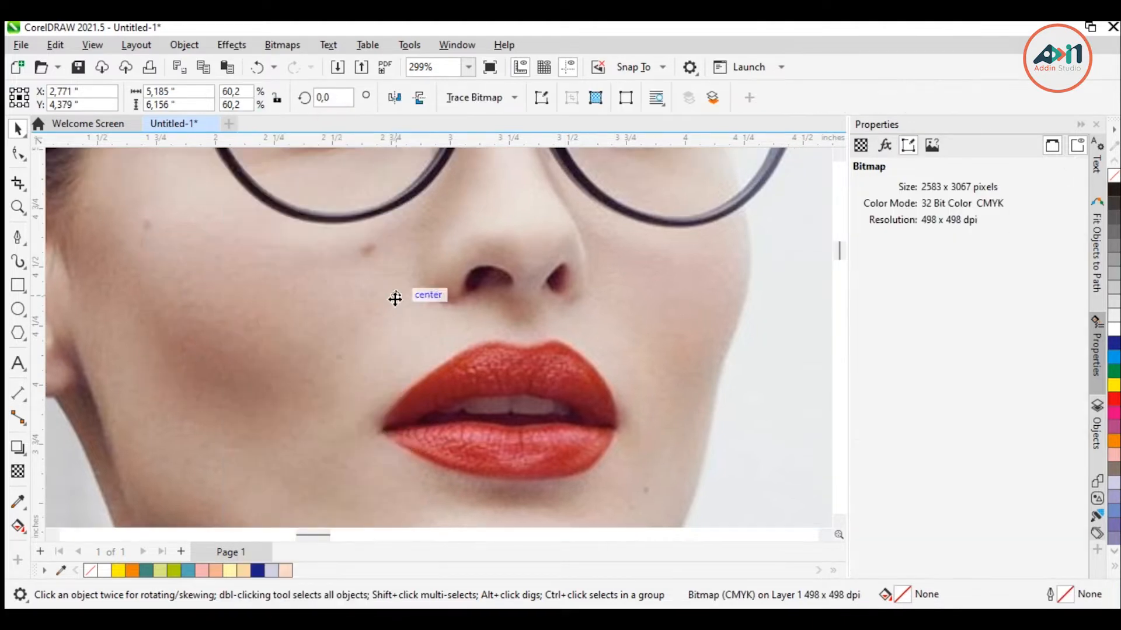
key(Escape)
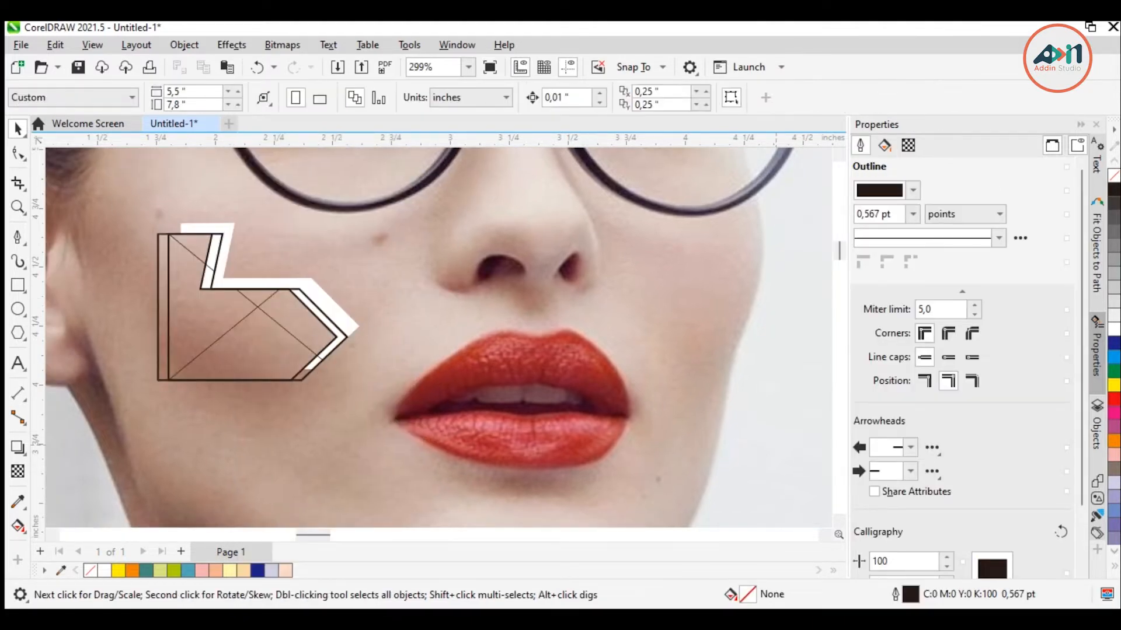
Step: Fill the emptied duplicate frame on the cheek with Faded Pink
click(284, 571)
click(594, 424)
click(335, 358)
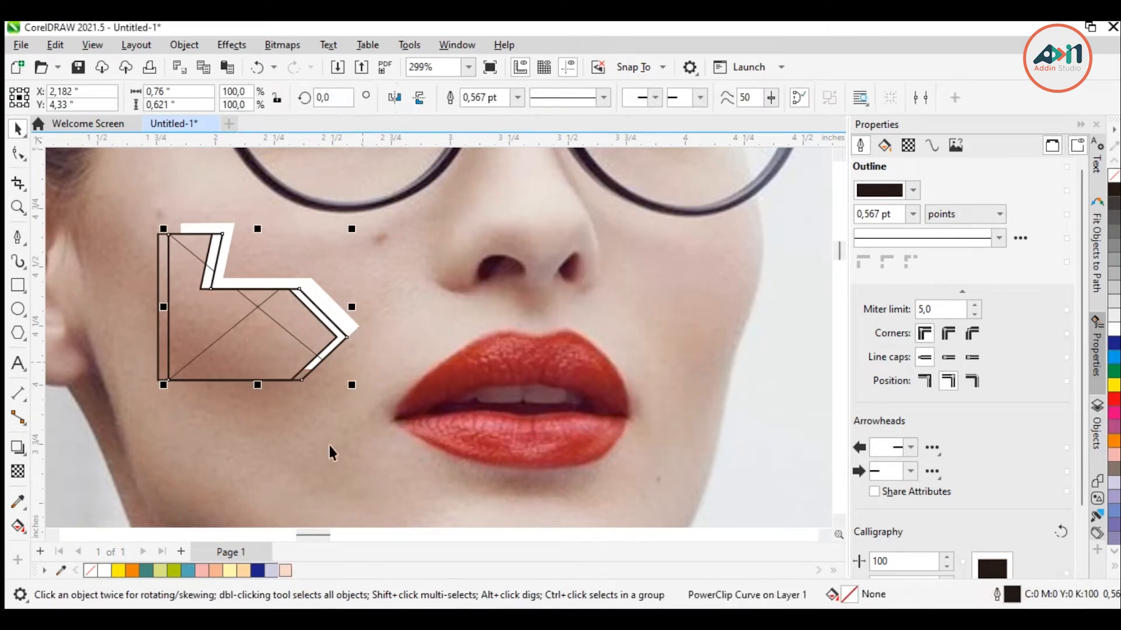
click(285, 571)
Step: Change the pink shape's frame type so it is an ordinary curve without the PowerClip frame
right_click(263, 349)
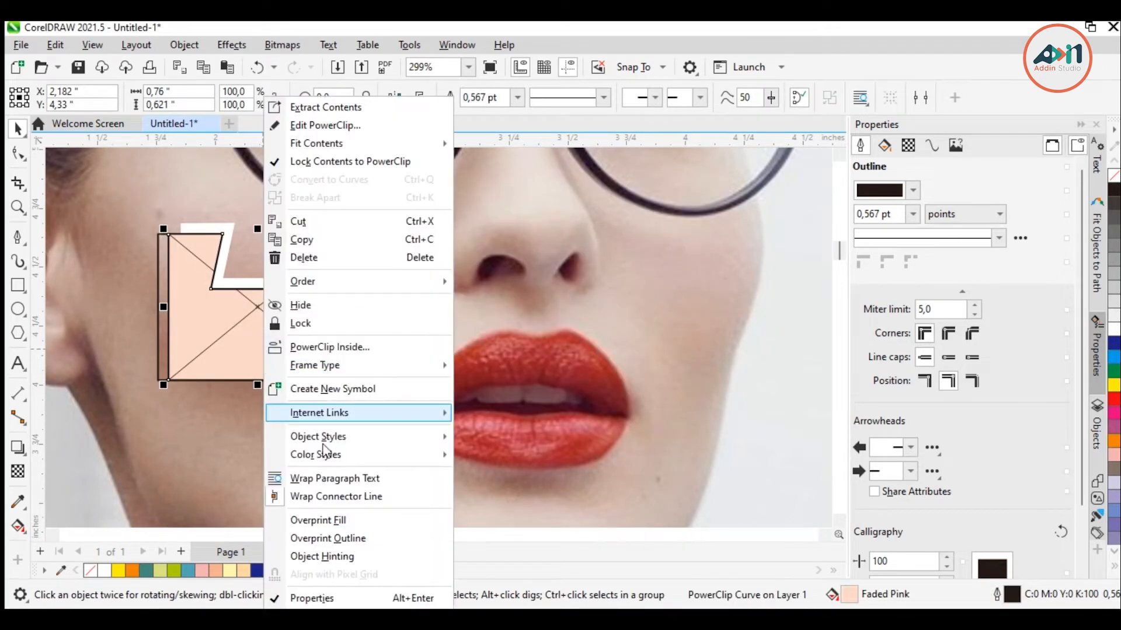
mouse_move(432, 367)
click(484, 410)
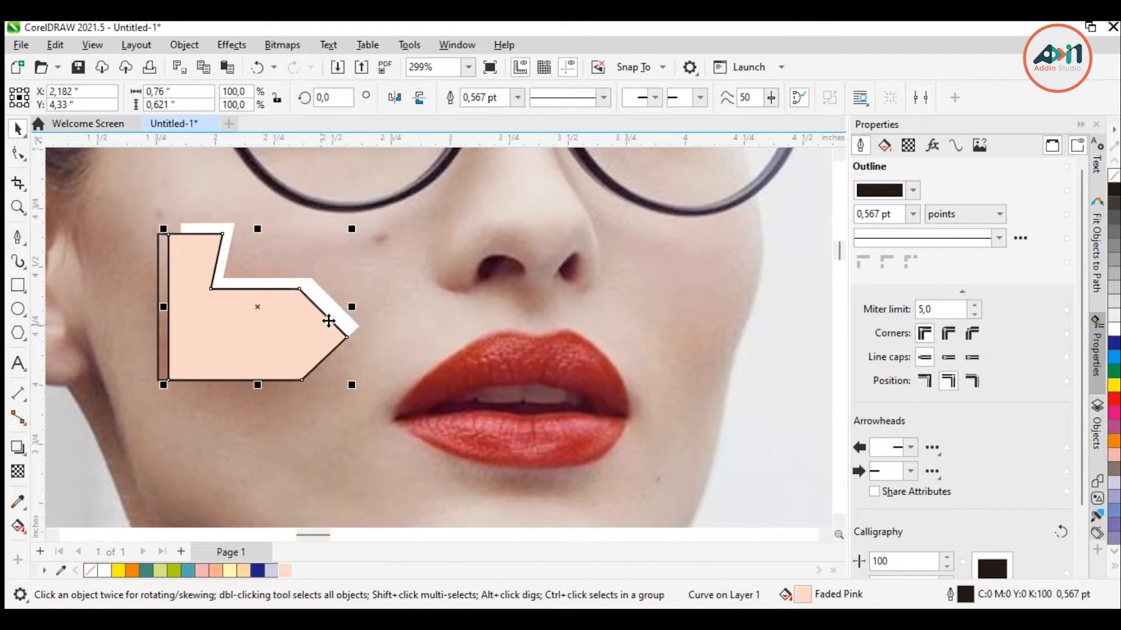
click(341, 303)
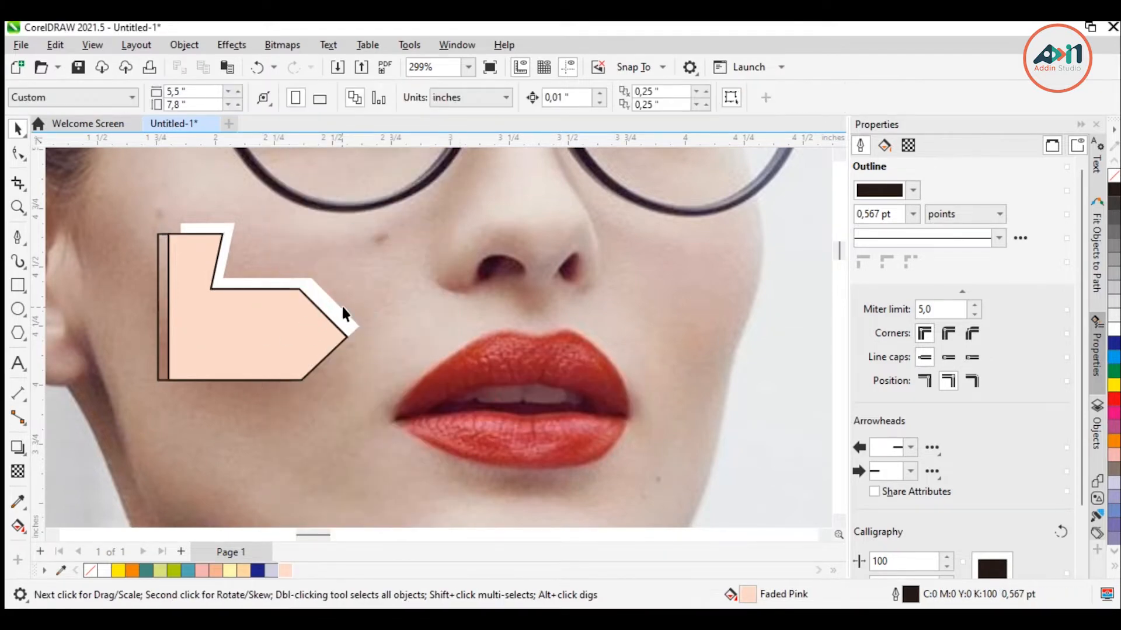
Step: Bring the photo-filled piece in front of the pink shape and nudge it to X 2,118 in, Y 4,3 in
click(164, 331)
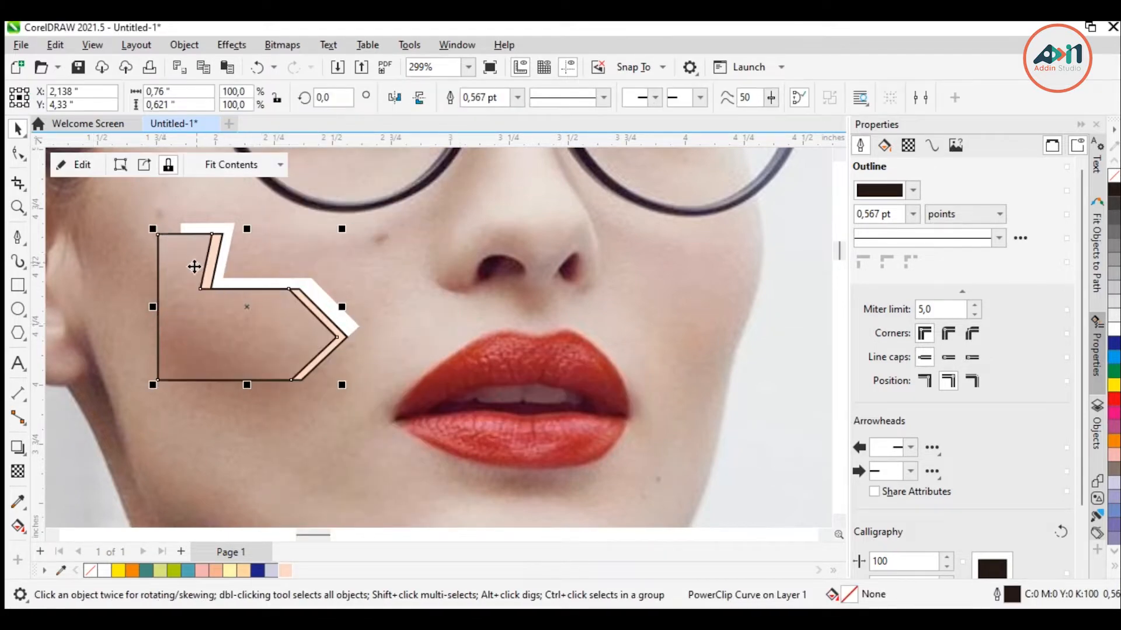
drag(248, 332, 249, 320)
key(Left)
key(Left)
key(Left)
key(Up)
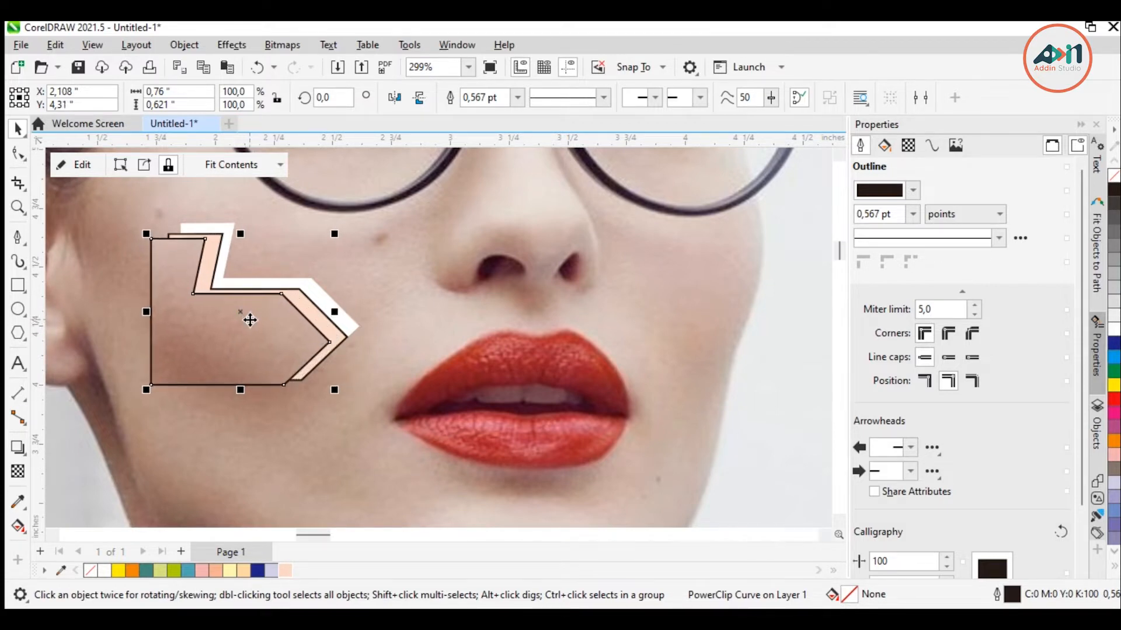
key(Down)
key(Right)
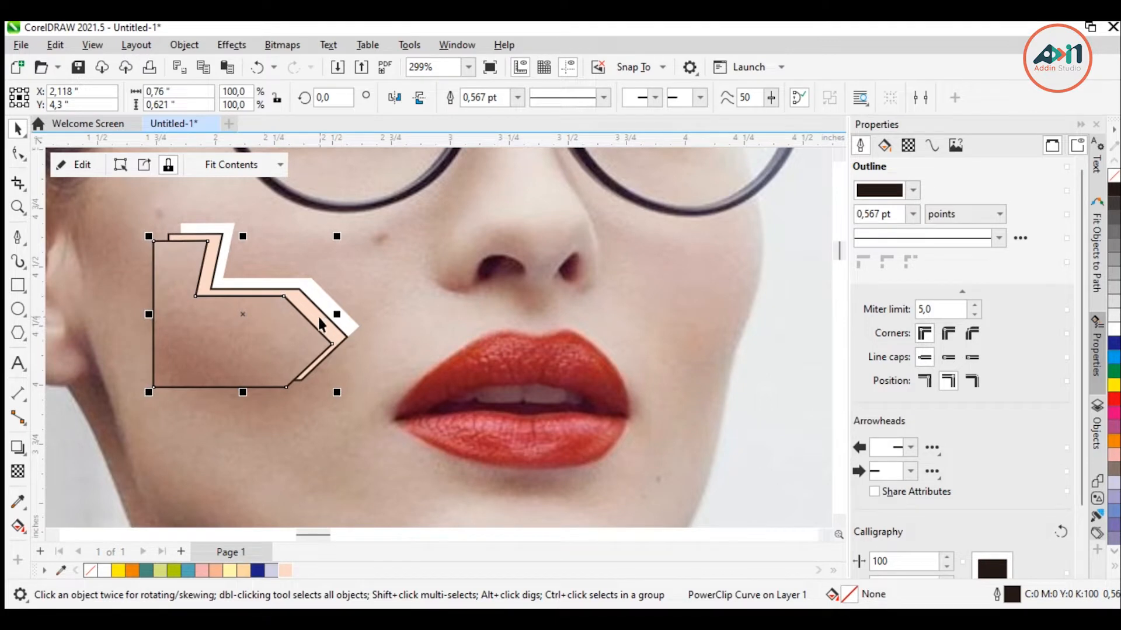
Step: Remove the outlines from both the photo-filled piece and the pink shape
shift+click(270, 318)
right_click(90, 570)
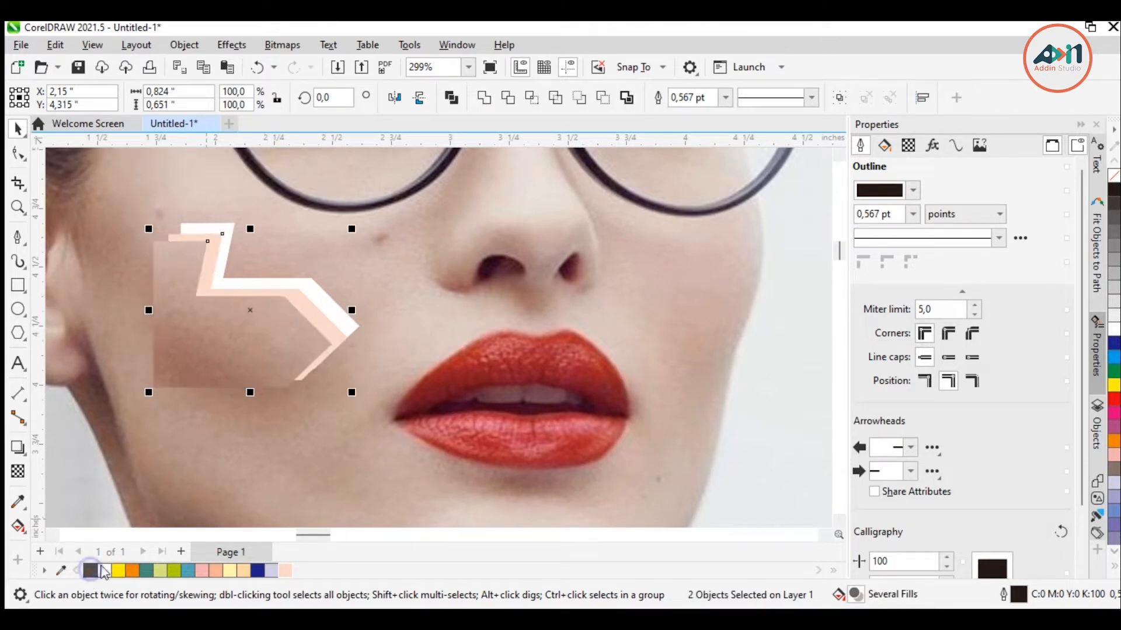
scroll(373, 253, down, 3)
scroll(270, 289, up, 4)
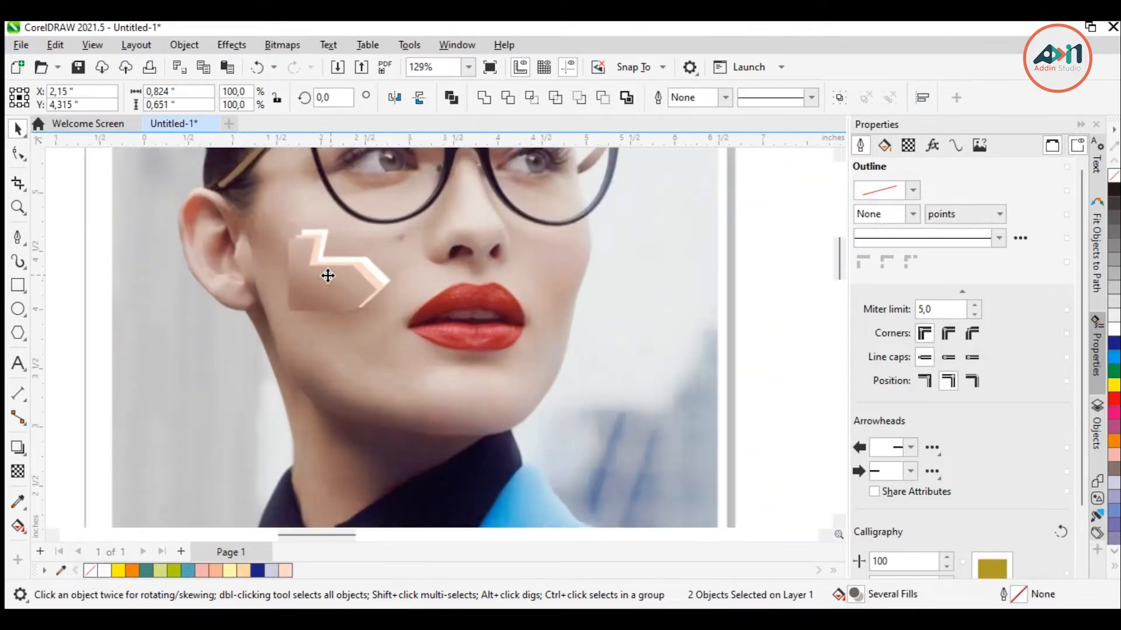
scroll(203, 290, down, 2)
Step: Nudge the photo-filled piece to X 2,128 in, Y 4,3 in and deselect it
click(472, 255)
click(301, 263)
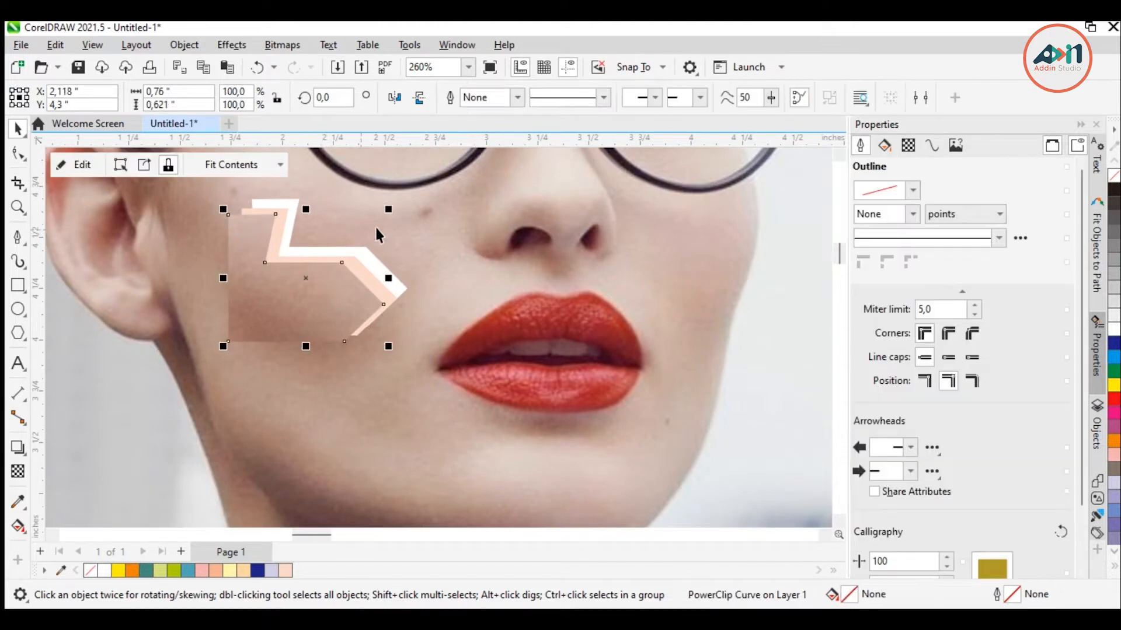
key(Up)
key(Right)
key(Down)
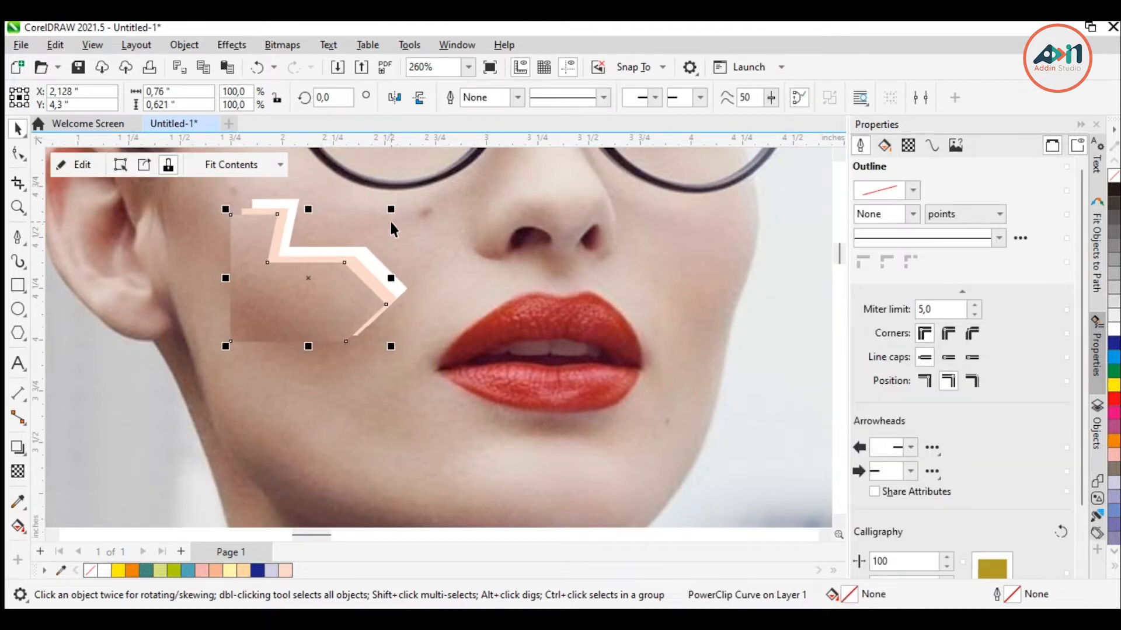
scroll(283, 292, down, 4)
scroll(313, 290, down, 2)
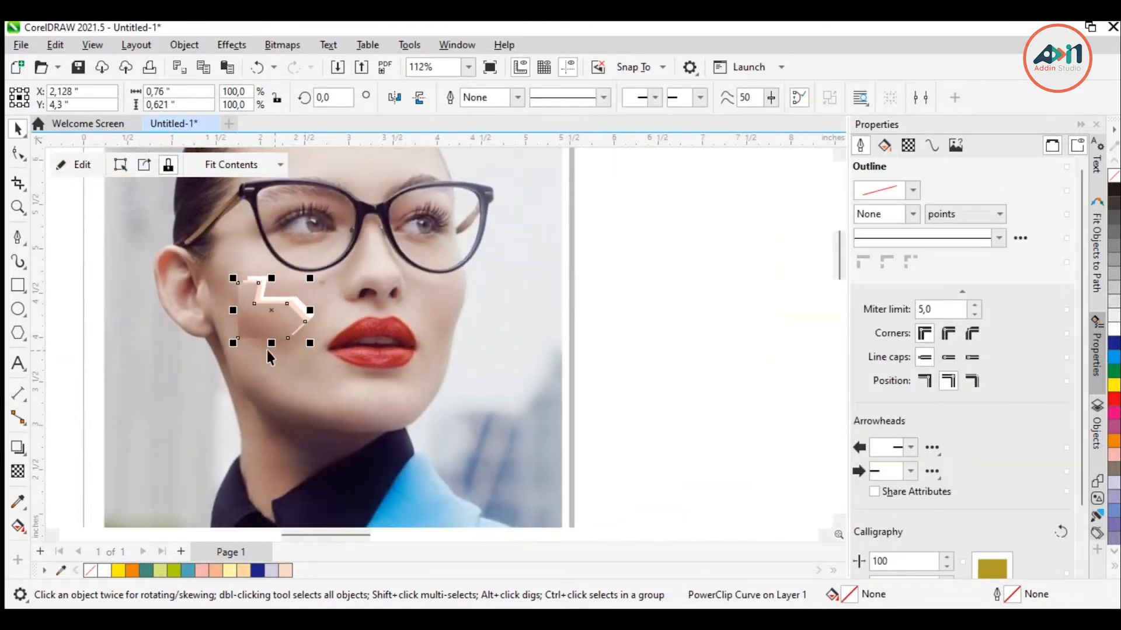
click(426, 249)
click(88, 219)
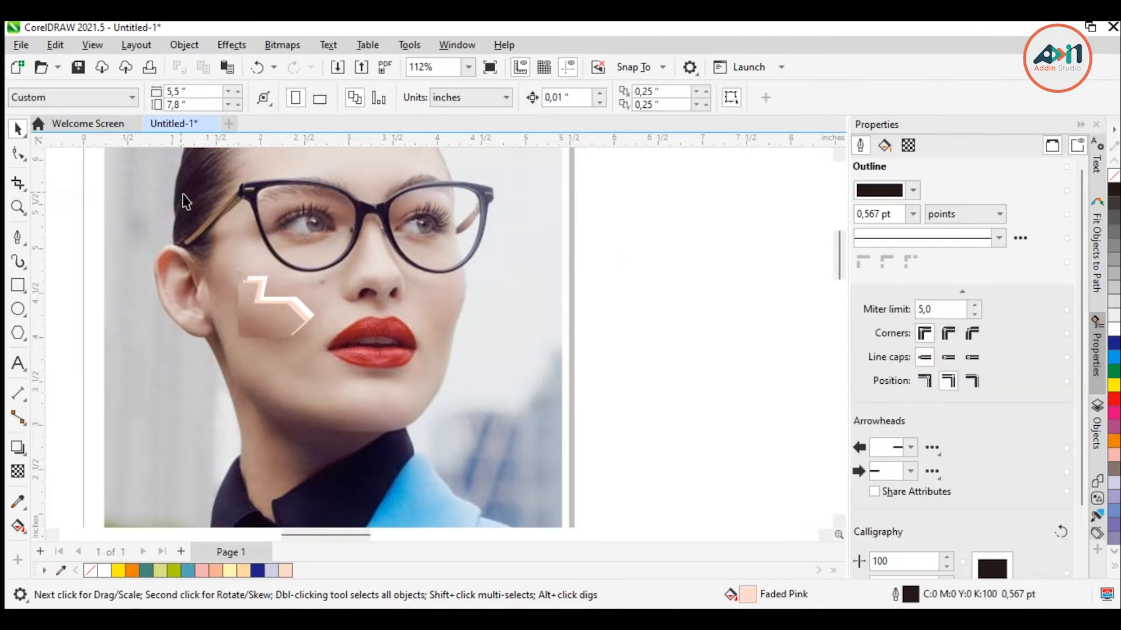
Step: Copy the photo from inside the photo-filled cheek piece's PowerClip and finish editing its contents
click(275, 321)
click(75, 167)
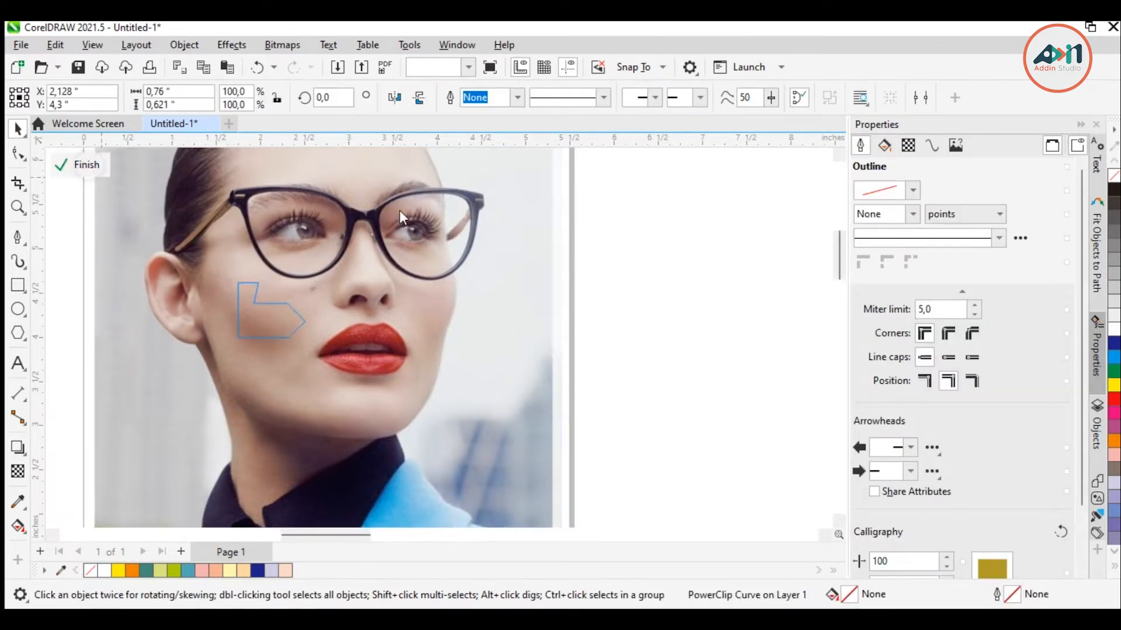
click(468, 286)
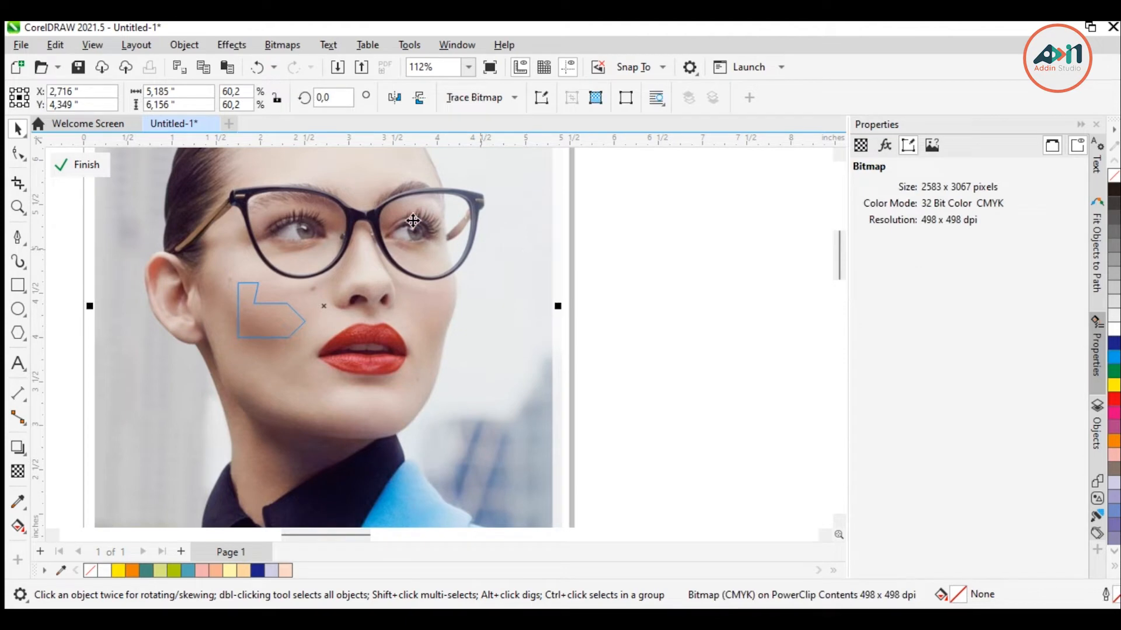
click(76, 165)
click(72, 252)
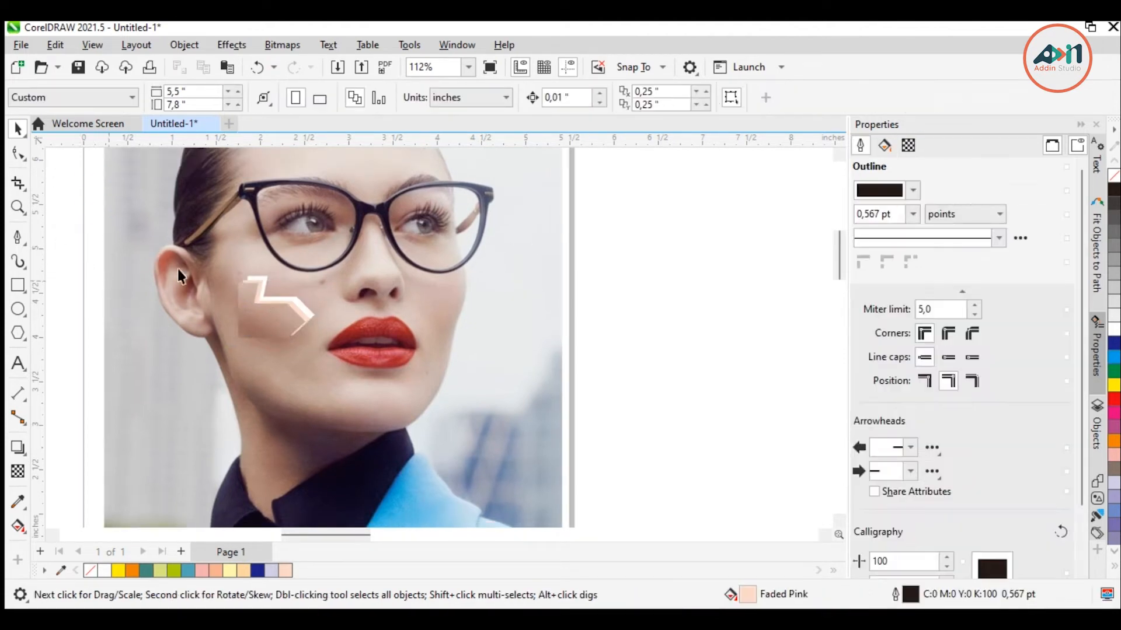
Step: Draw a closed triangle about 0,46 by 1,1 in with the Pen tool along the outer edge of the other cheek
click(17, 236)
scroll(461, 286, up, 5)
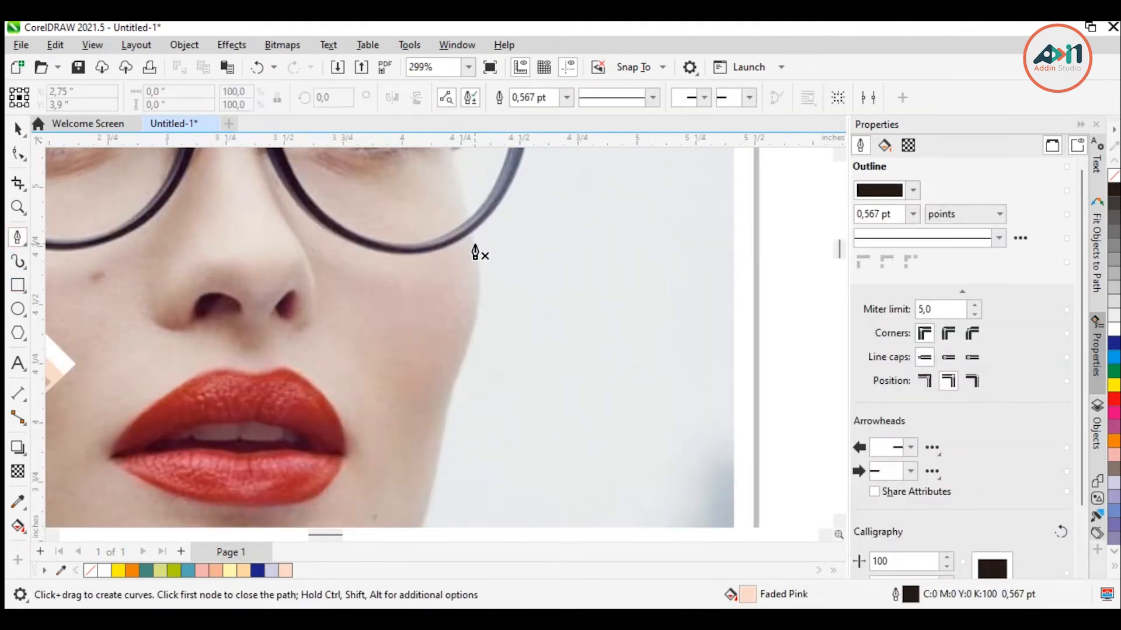
click(475, 240)
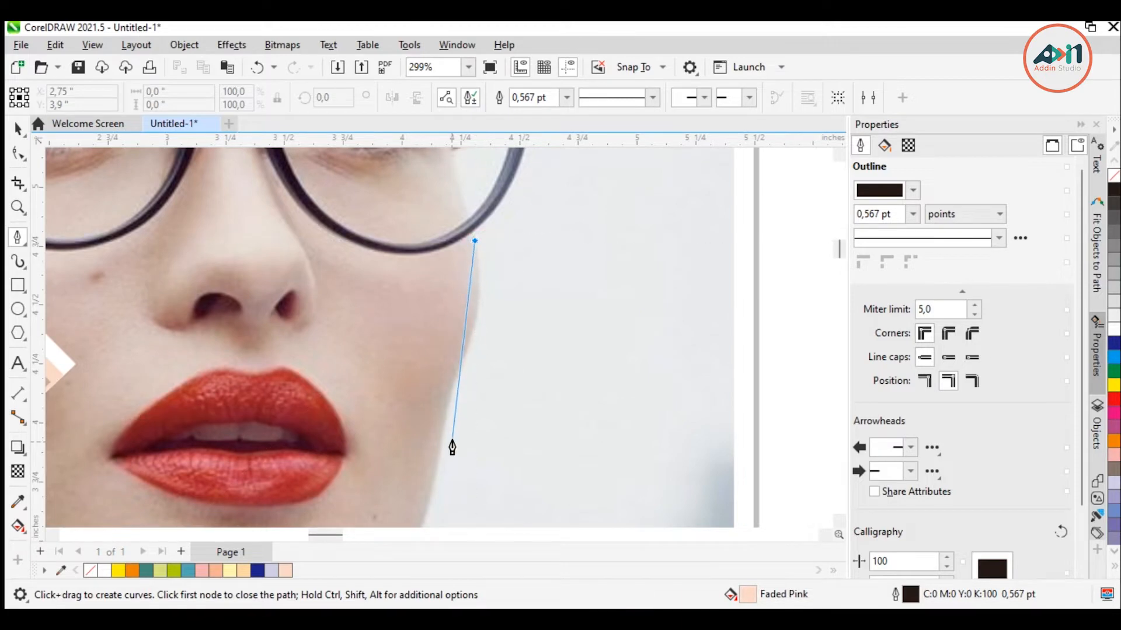
click(431, 498)
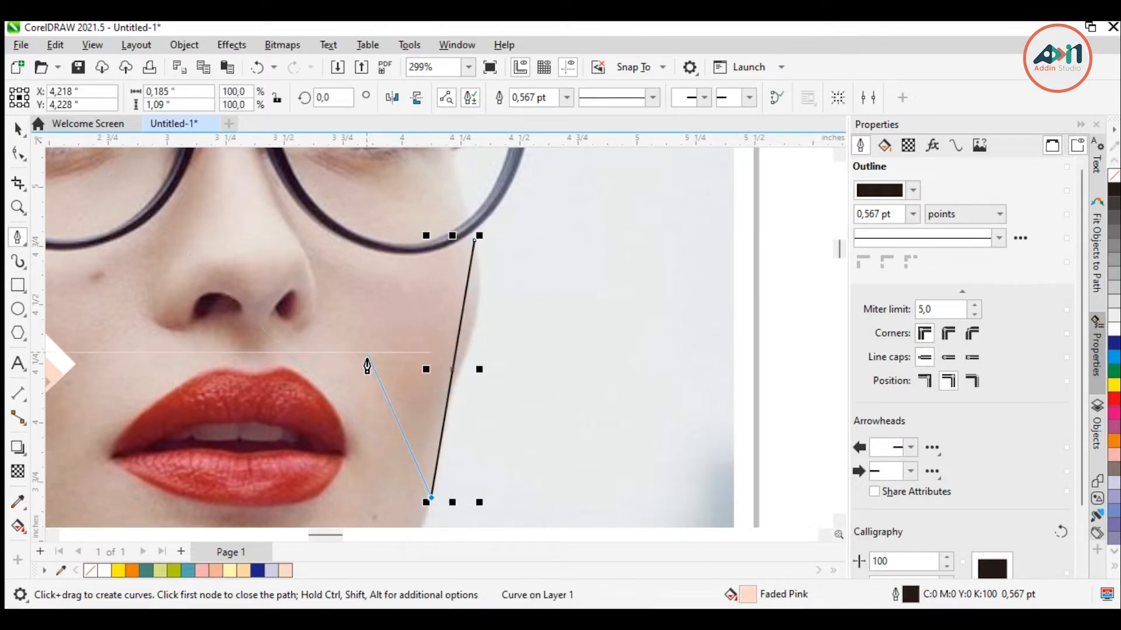
click(366, 345)
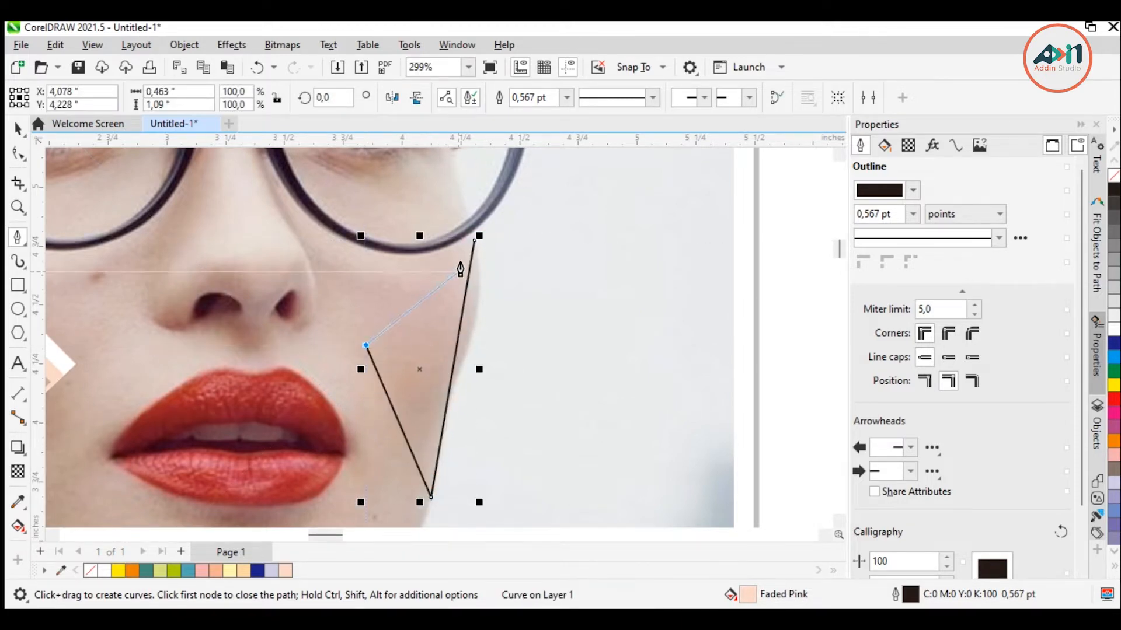
click(475, 236)
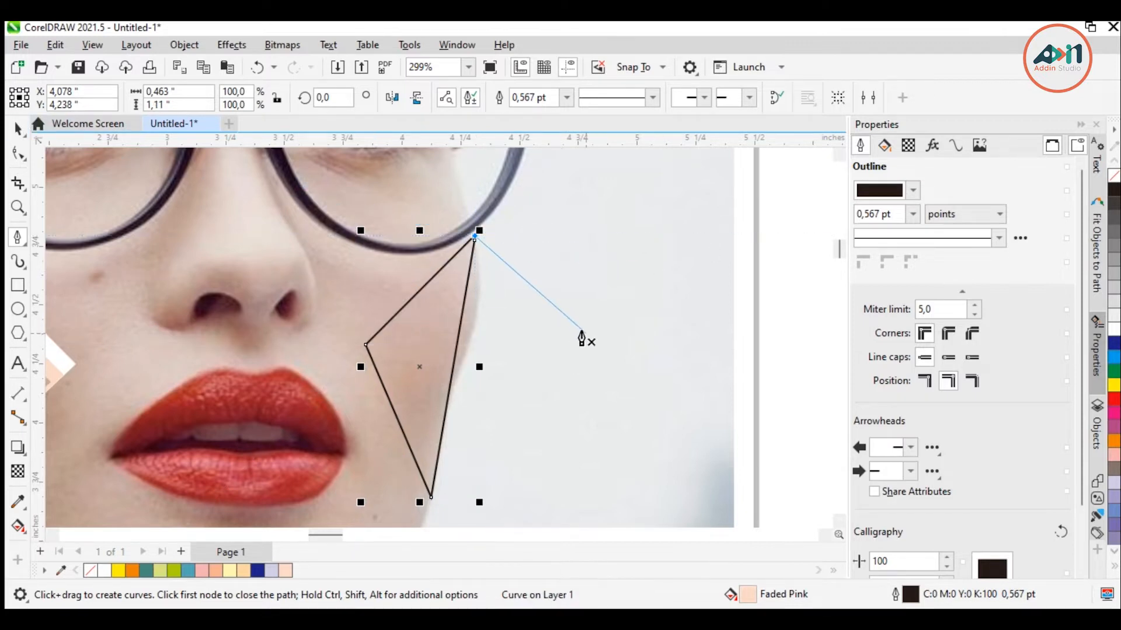
scroll(562, 240, down, 2)
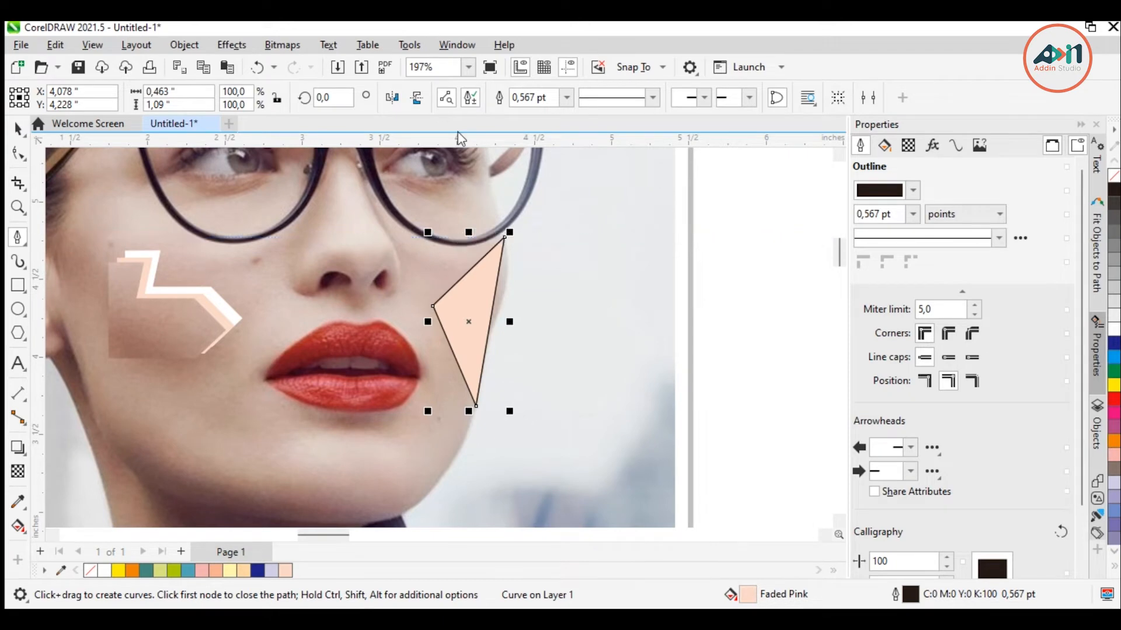
Step: Convert all three sides of the new cheek triangle to editable curves
click(18, 152)
scroll(511, 265, up, 2)
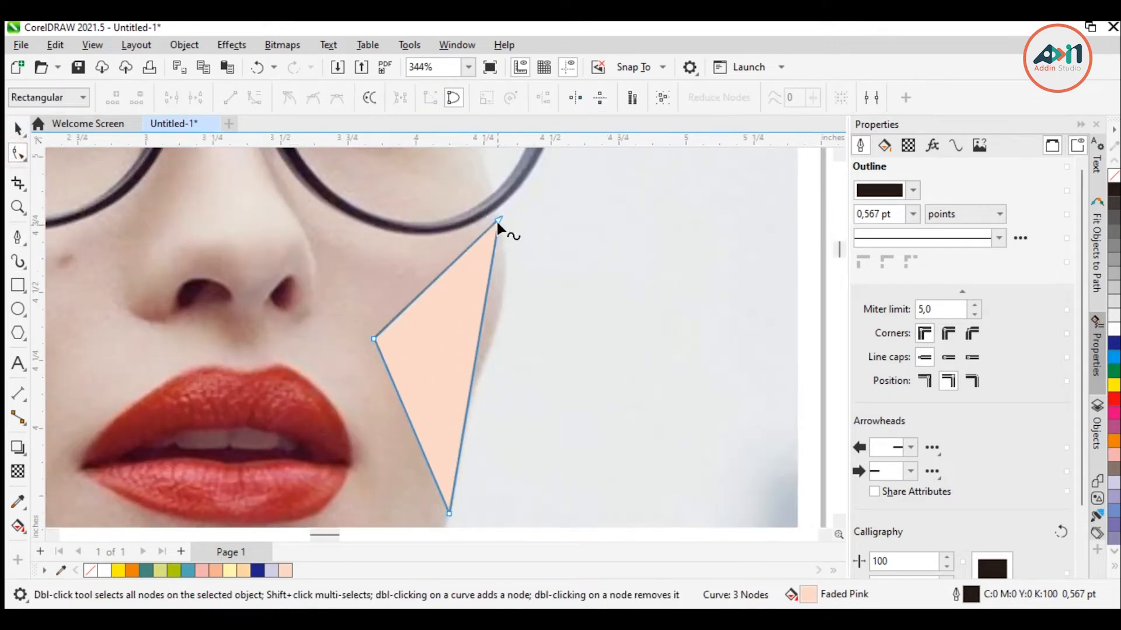
click(497, 220)
click(255, 97)
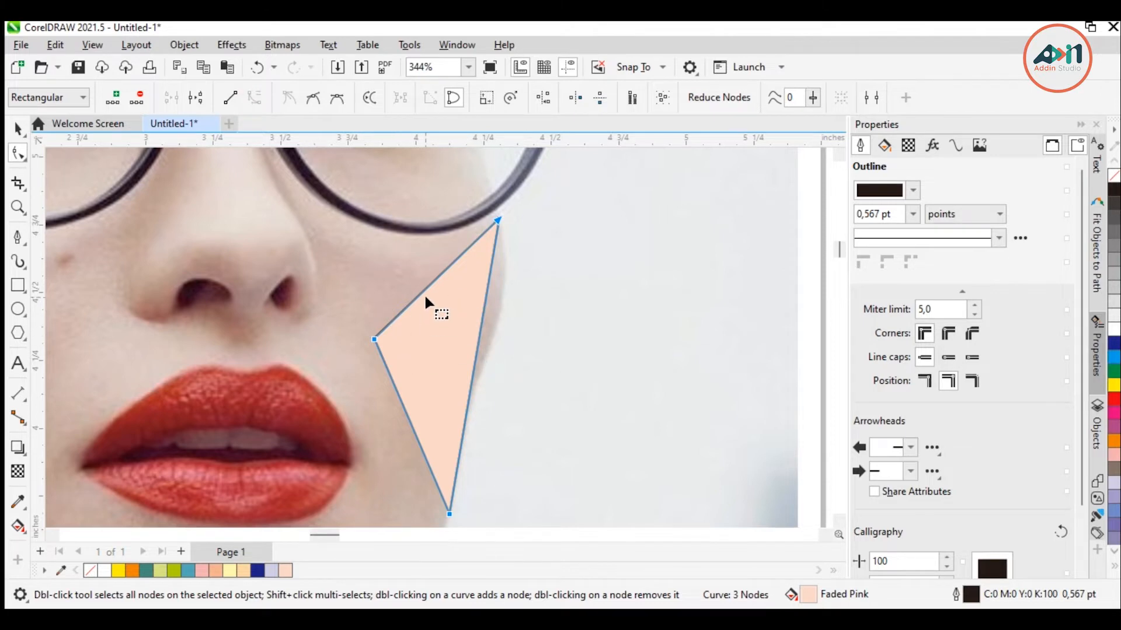
scroll(441, 484, down, 2)
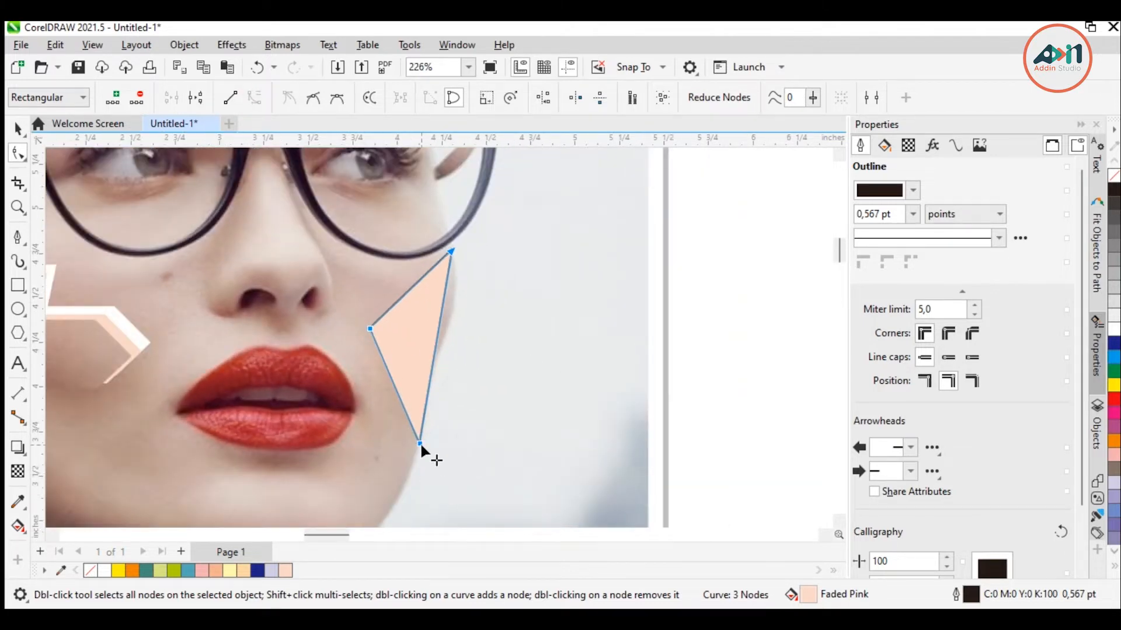
Step: Reposition the triangle's lowest node slightly further down along the jaw edge
drag(420, 444, 410, 464)
key(ctrl+z)
click(411, 375)
scroll(385, 435, down, 1)
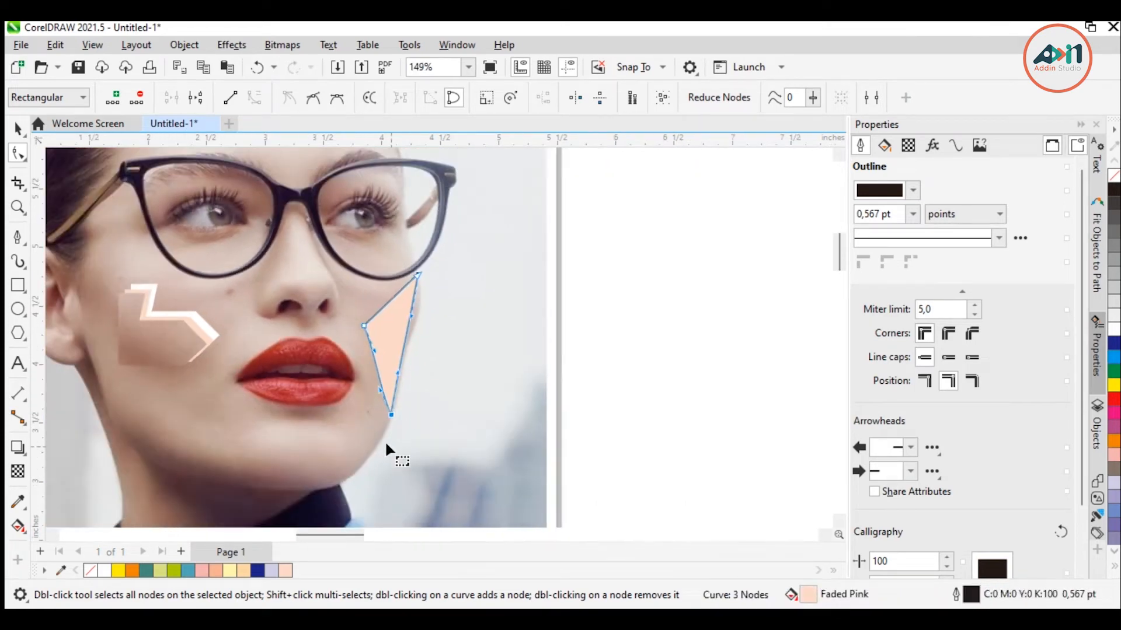
scroll(391, 432, up, 2)
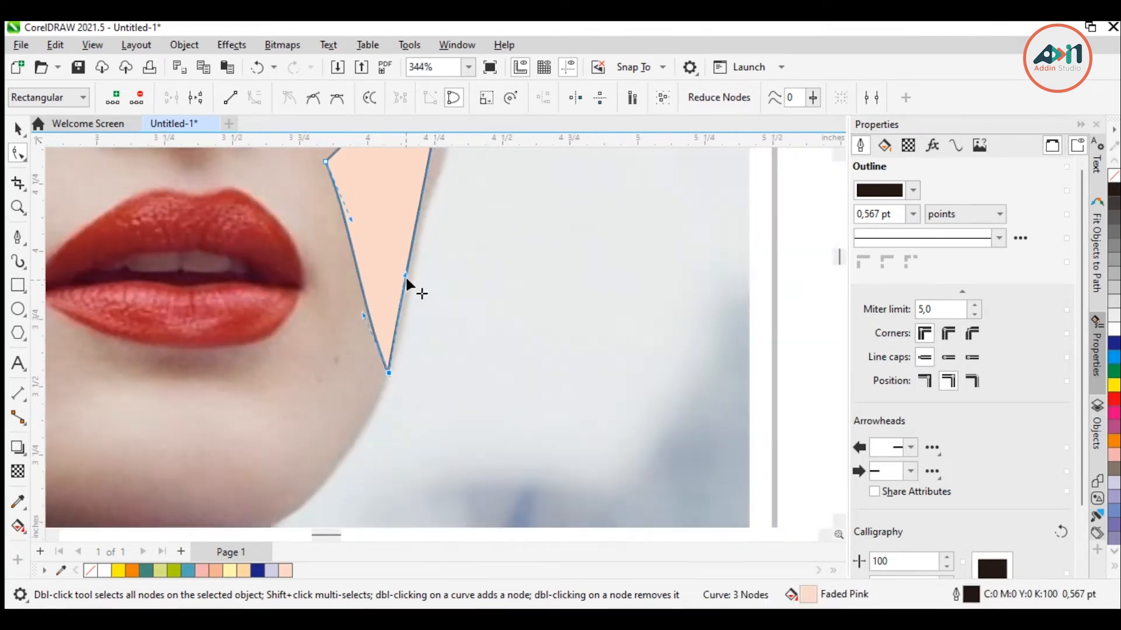
scroll(380, 380, down, 1)
scroll(413, 252, down, 1)
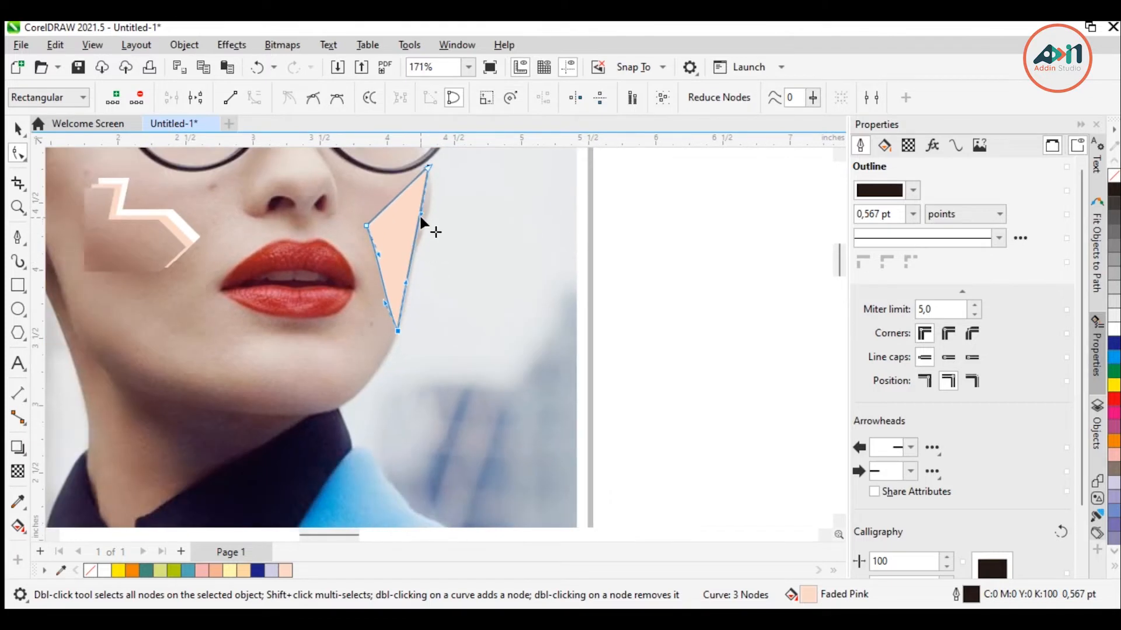
Step: Bend the triangle's outer side outward toward the cheek contour and remove the shape's fill
drag(419, 211, 432, 207)
scroll(408, 234, down, 1)
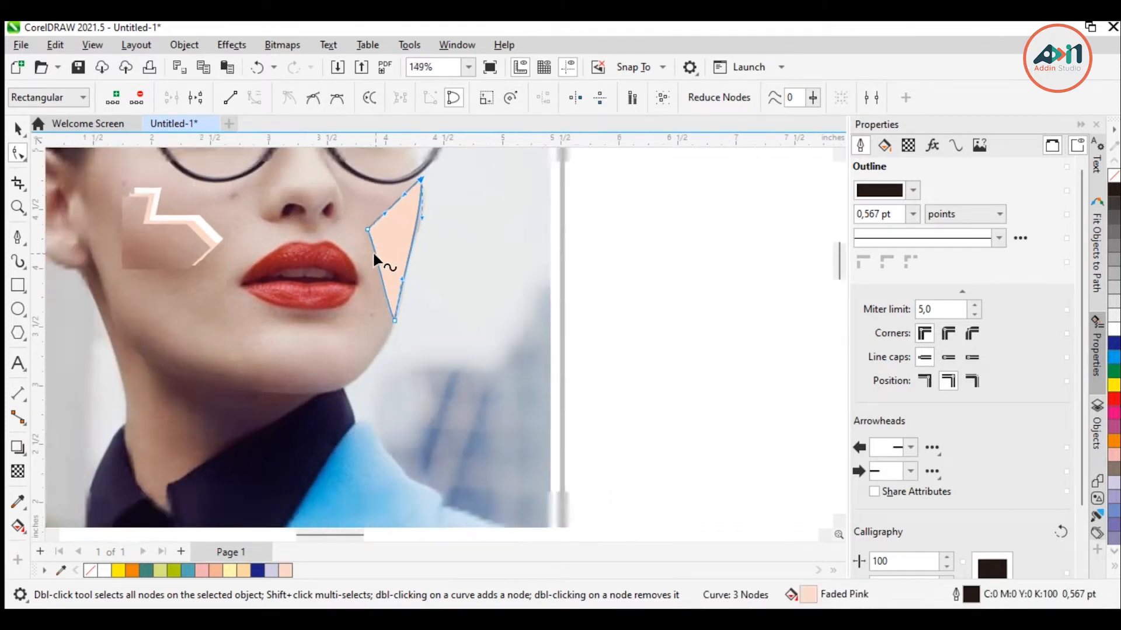
scroll(362, 201, up, 3)
drag(435, 264, 450, 257)
drag(395, 386, 380, 380)
click(91, 571)
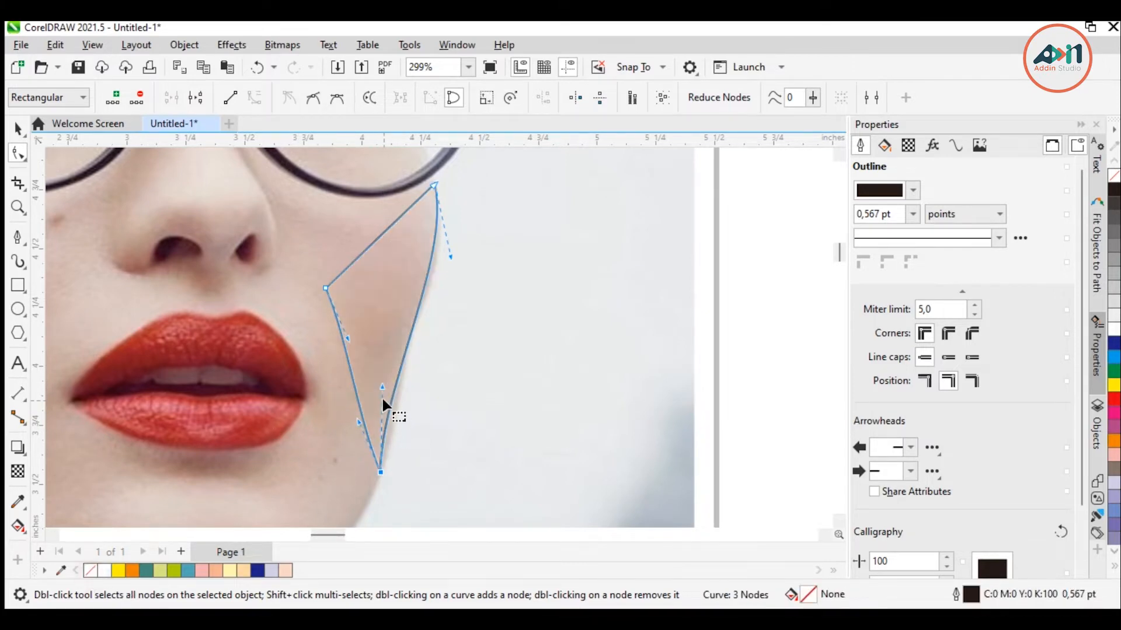
Step: Refine the outer side's curvature, adding a node midway along it so the edge follows the cheek contour
drag(451, 257, 456, 278)
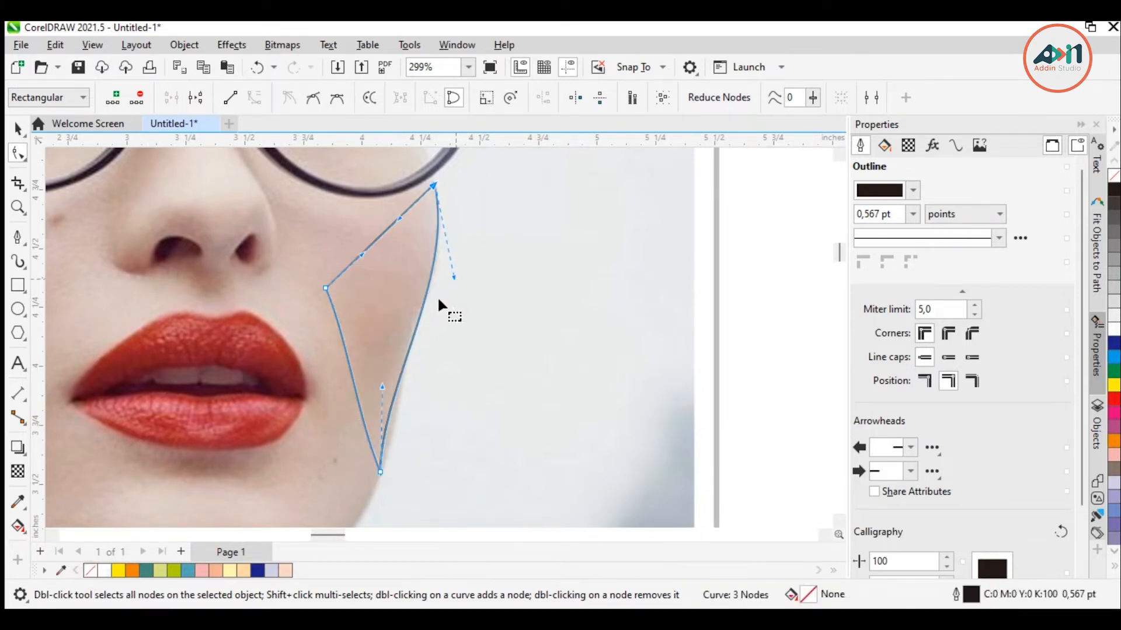
mouse_move(384, 389)
mouse_down()
mouse_move(370, 374)
mouse_move(368, 405)
mouse_move(392, 407)
mouse_move(390, 376)
mouse_move(400, 397)
mouse_move(389, 398)
mouse_up()
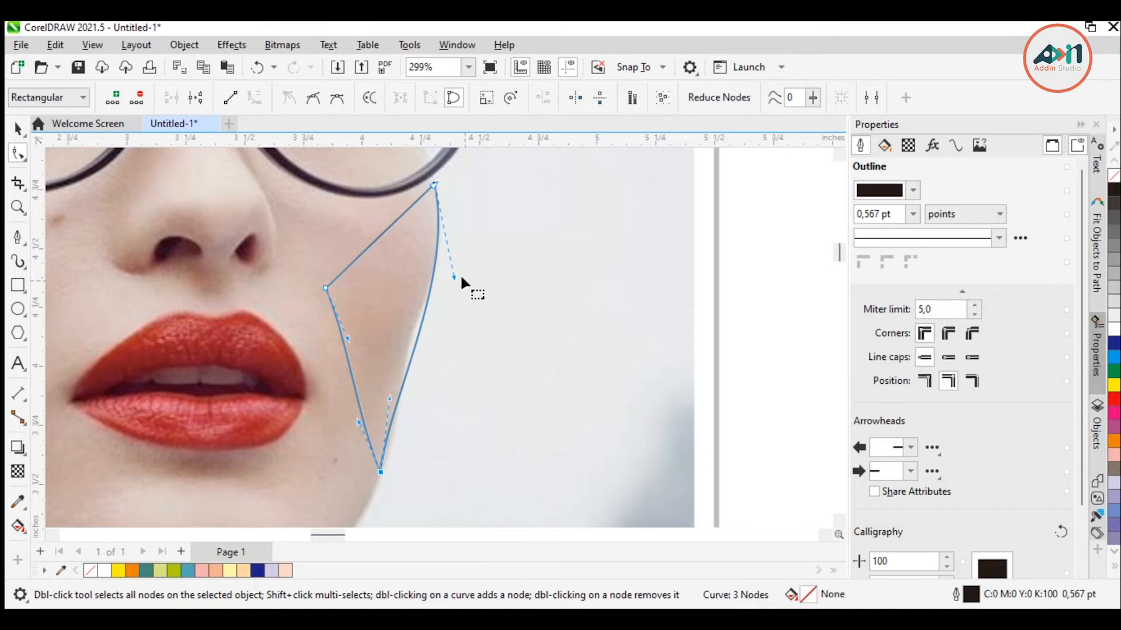
double_click(418, 336)
drag(416, 333, 409, 335)
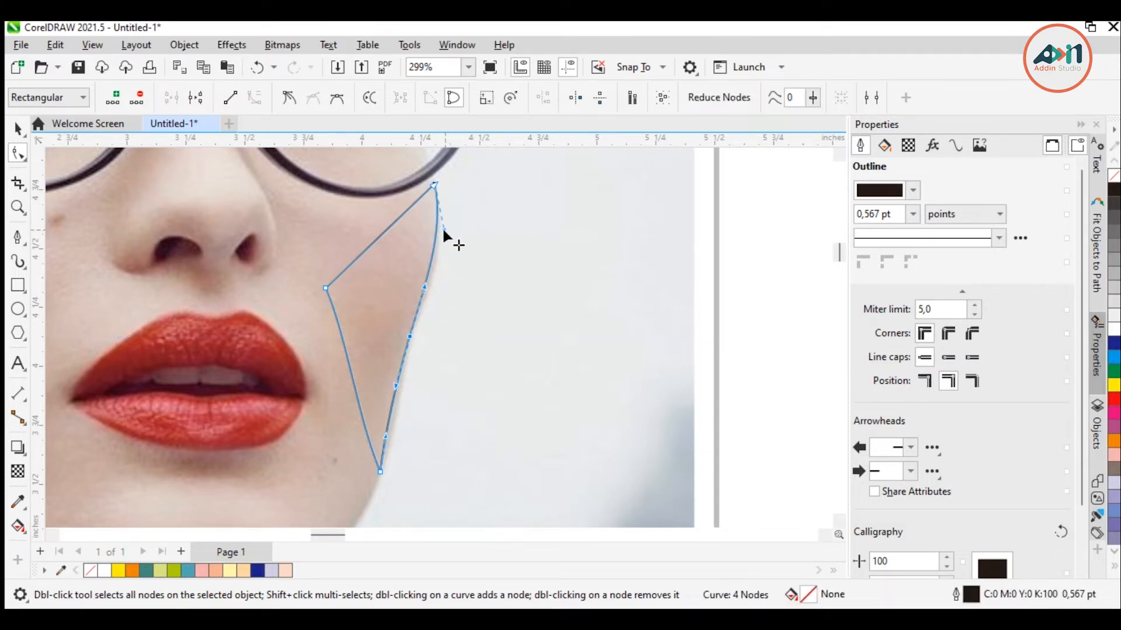
drag(444, 231, 457, 244)
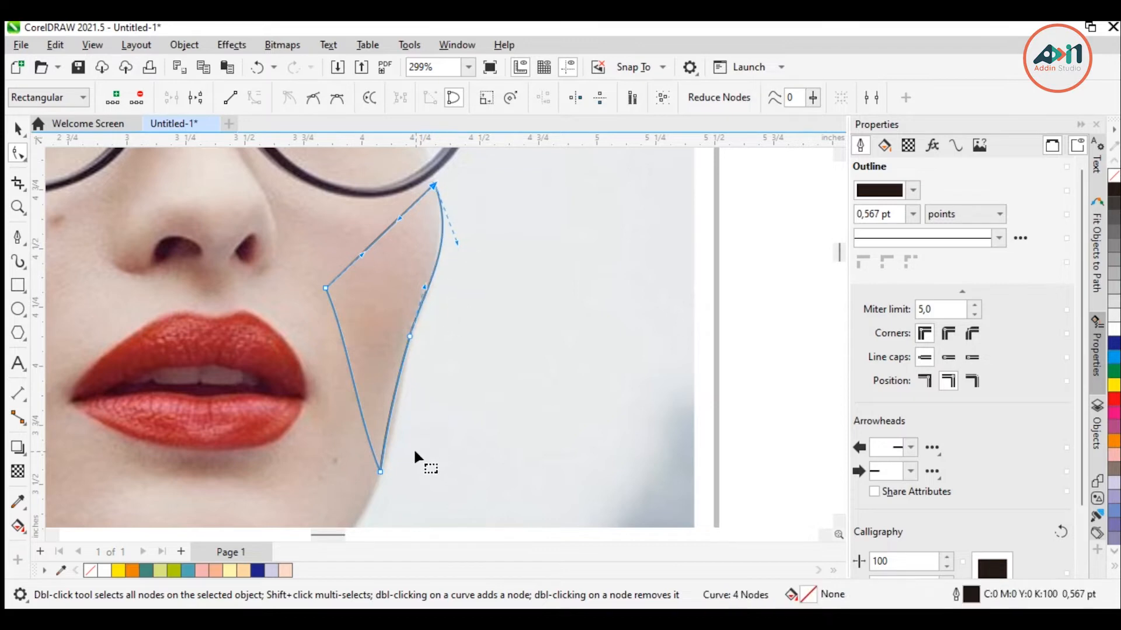
click(378, 469)
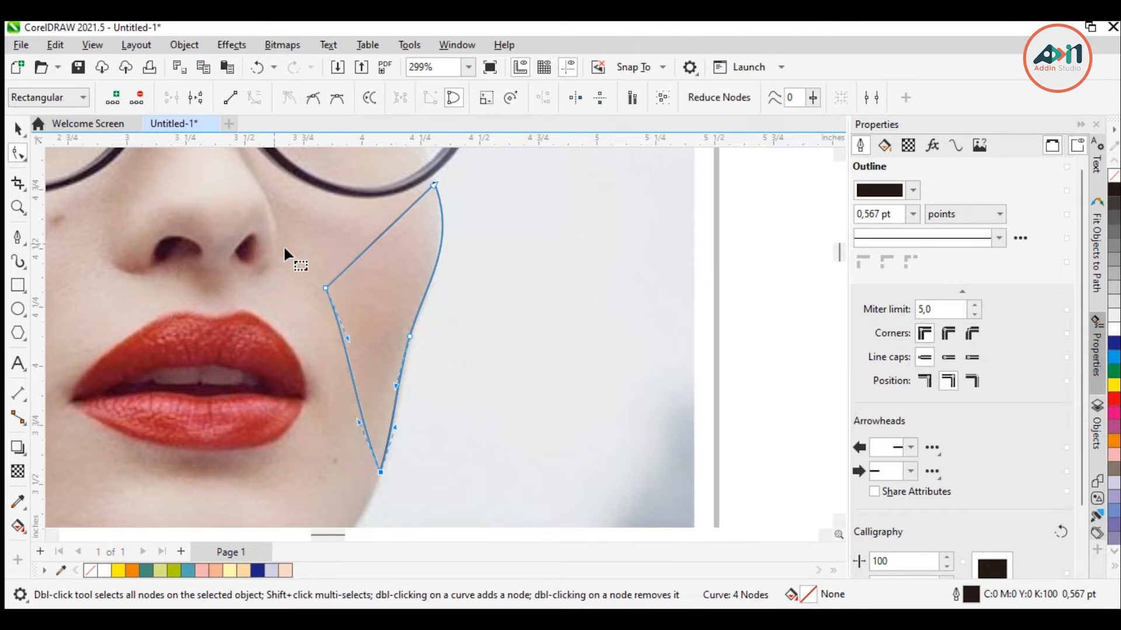
Step: Paste the copied portrait photo and send it behind all other objects
click(17, 128)
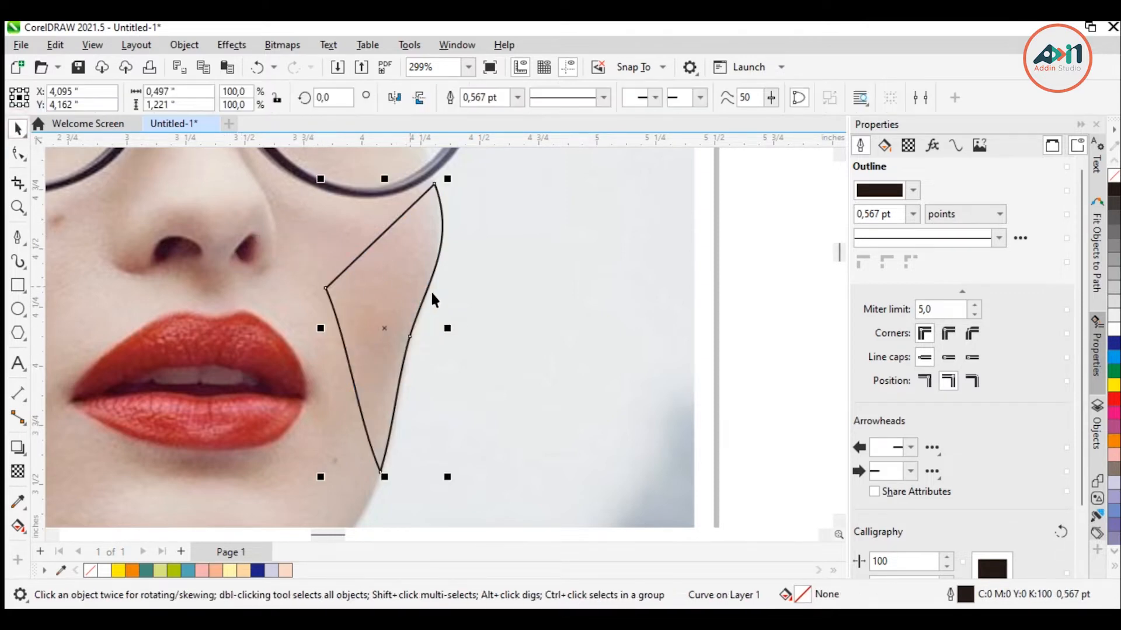
drag(526, 318, 503, 274)
key(shift+Page_Down)
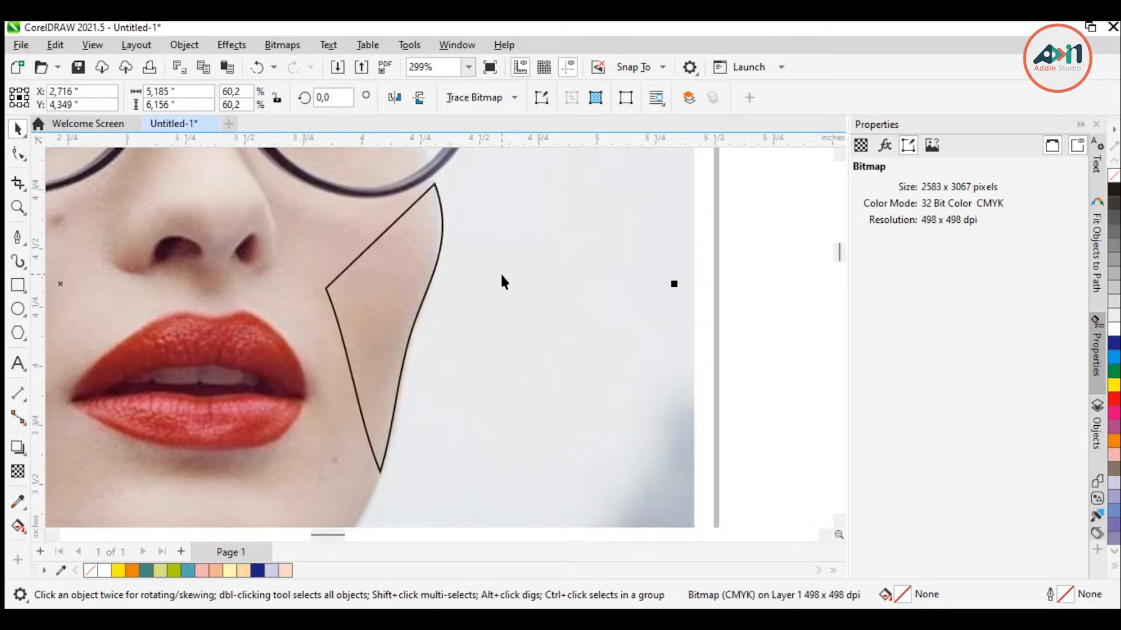
Step: Place the front portrait photo inside the newly drawn cheek shape as a PowerClip
scroll(461, 280, down, 2)
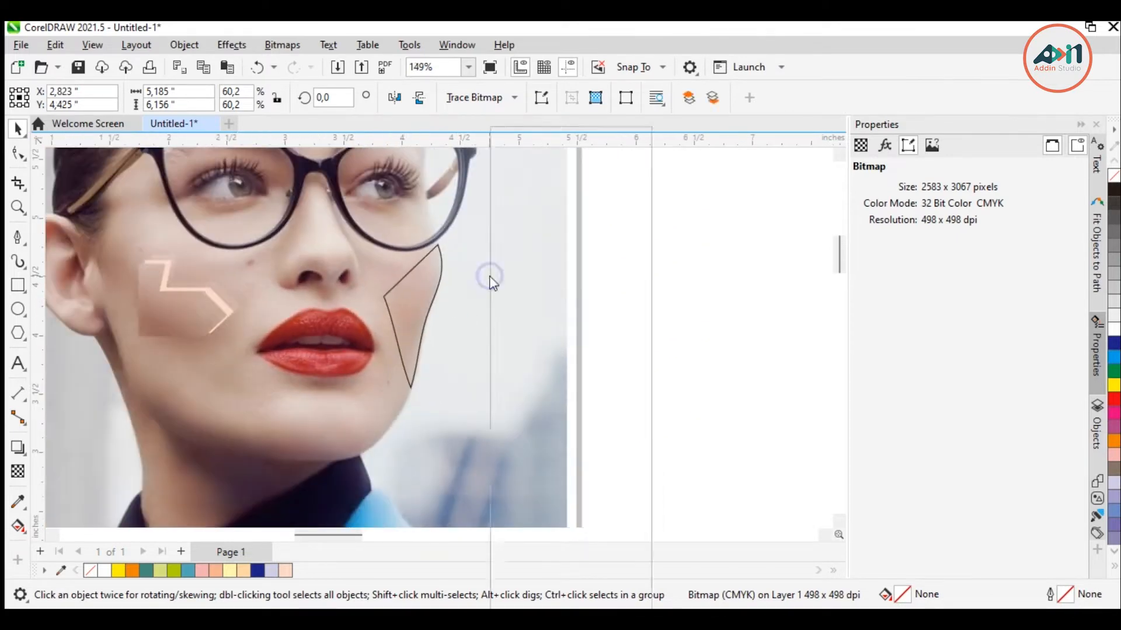
right_click(490, 274)
click(585, 357)
click(407, 293)
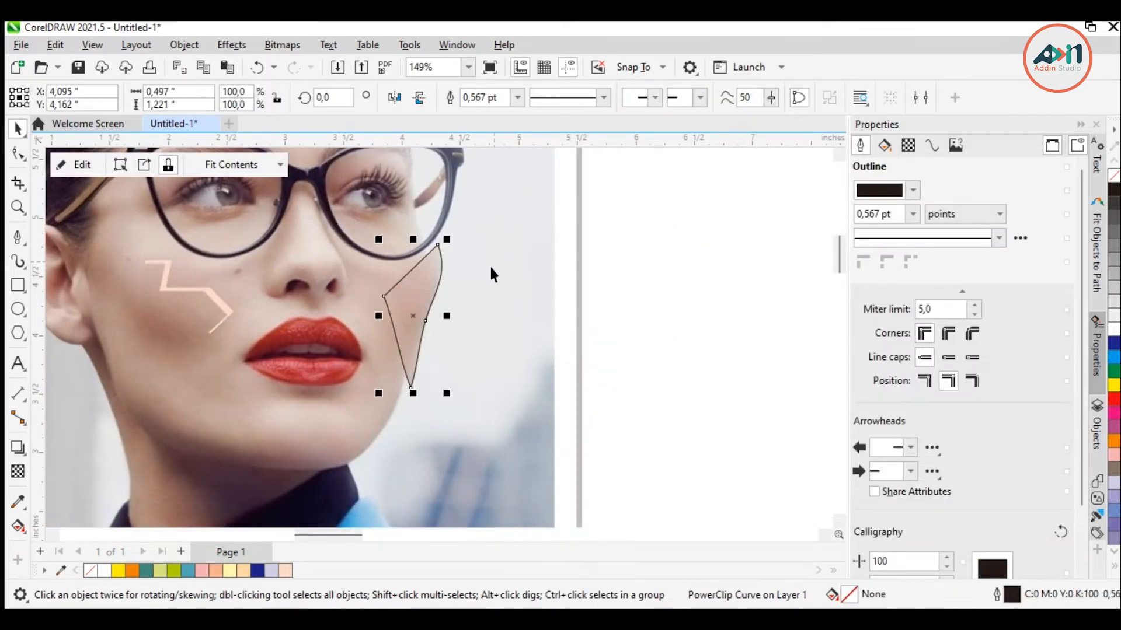
Step: Move the PowerClipped cheek shape inward and down to X 3,998 in, Y 4,098 in
scroll(413, 292, up, 4)
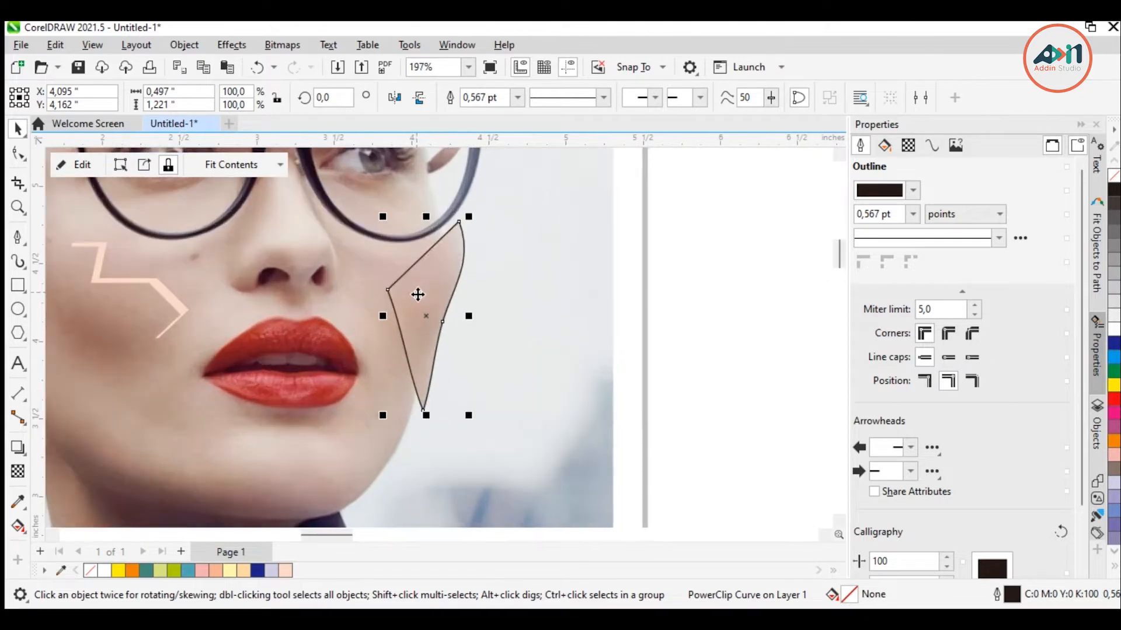
scroll(364, 300, down, 3)
drag(400, 369, 388, 370)
scroll(358, 366, down, 2)
scroll(384, 288, up, 4)
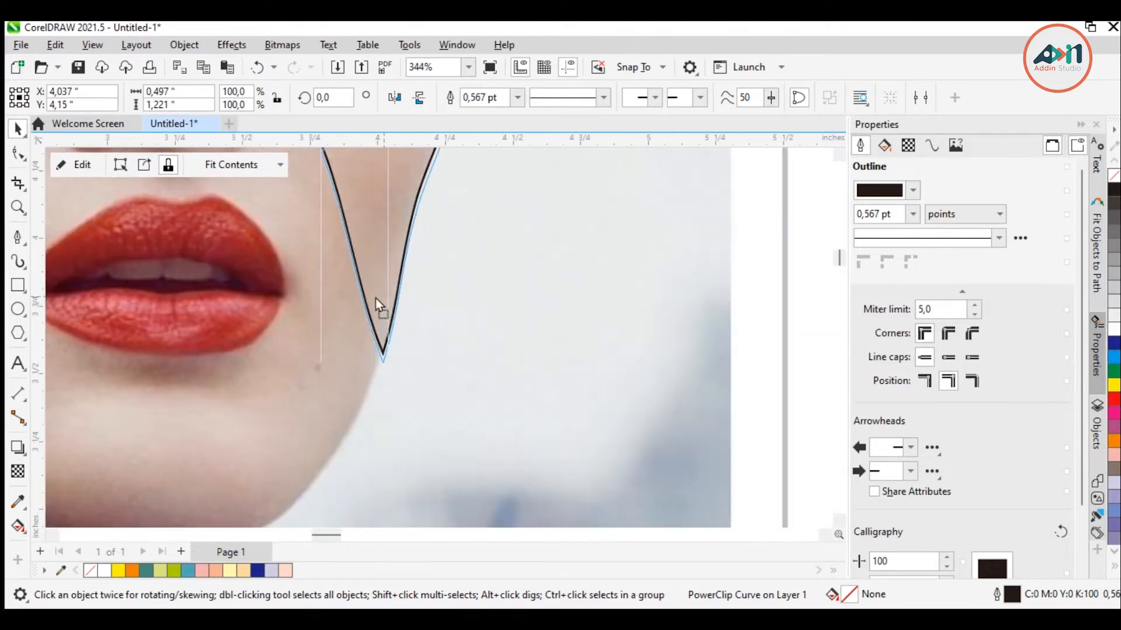
scroll(374, 295, down, 3)
scroll(371, 227, down, 2)
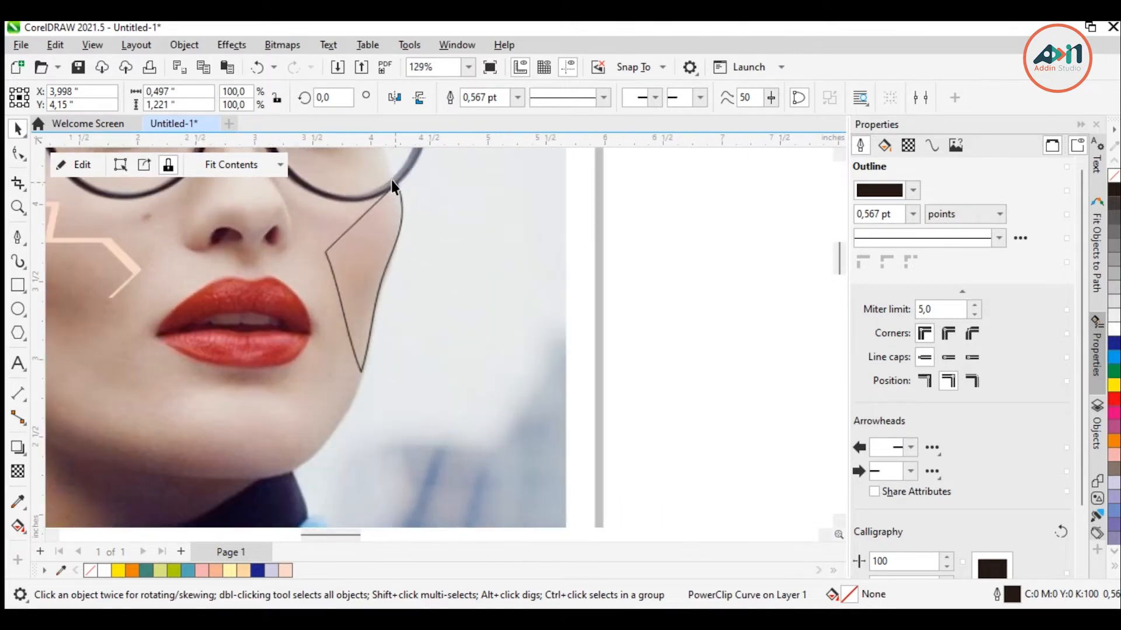
scroll(391, 180, up, 4)
scroll(367, 282, down, 3)
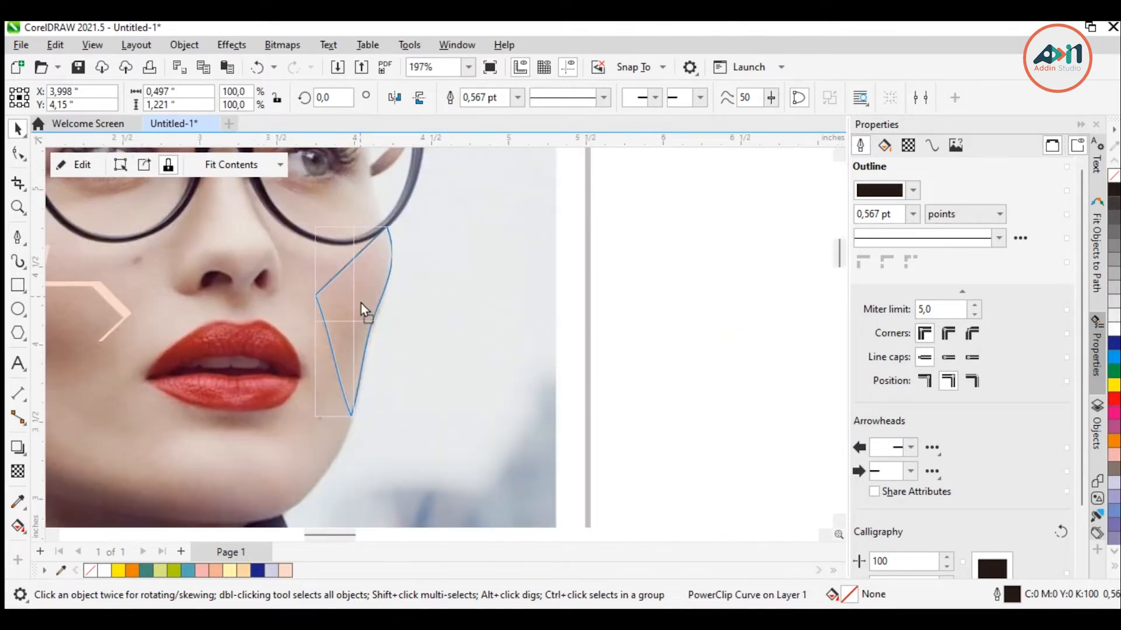
scroll(353, 303, up, 3)
drag(365, 275, 359, 294)
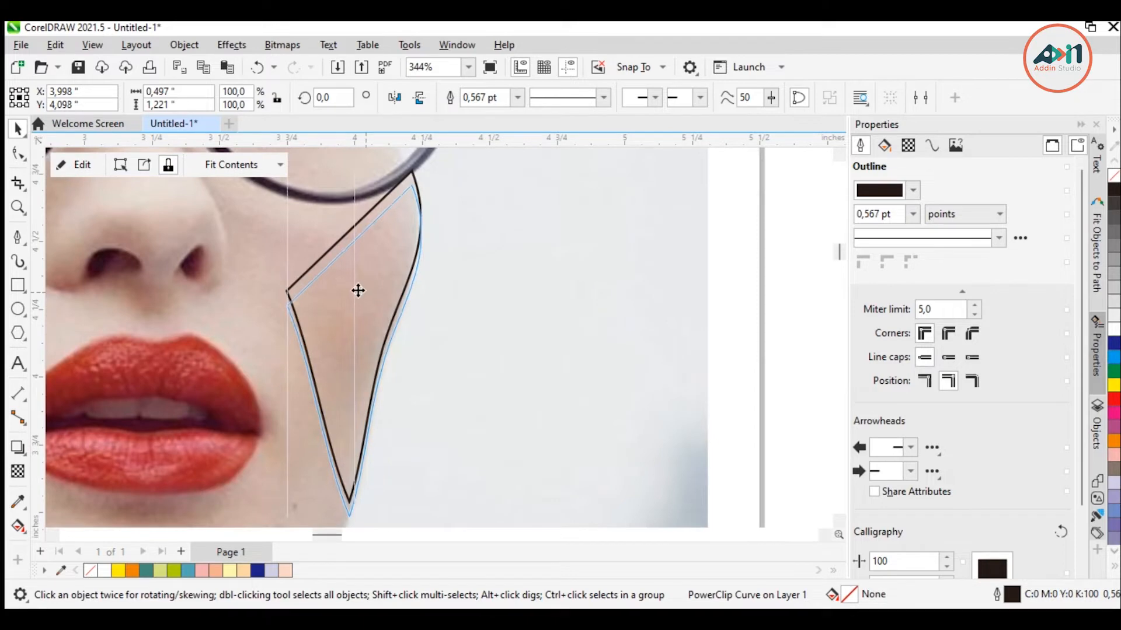
scroll(368, 310, down, 2)
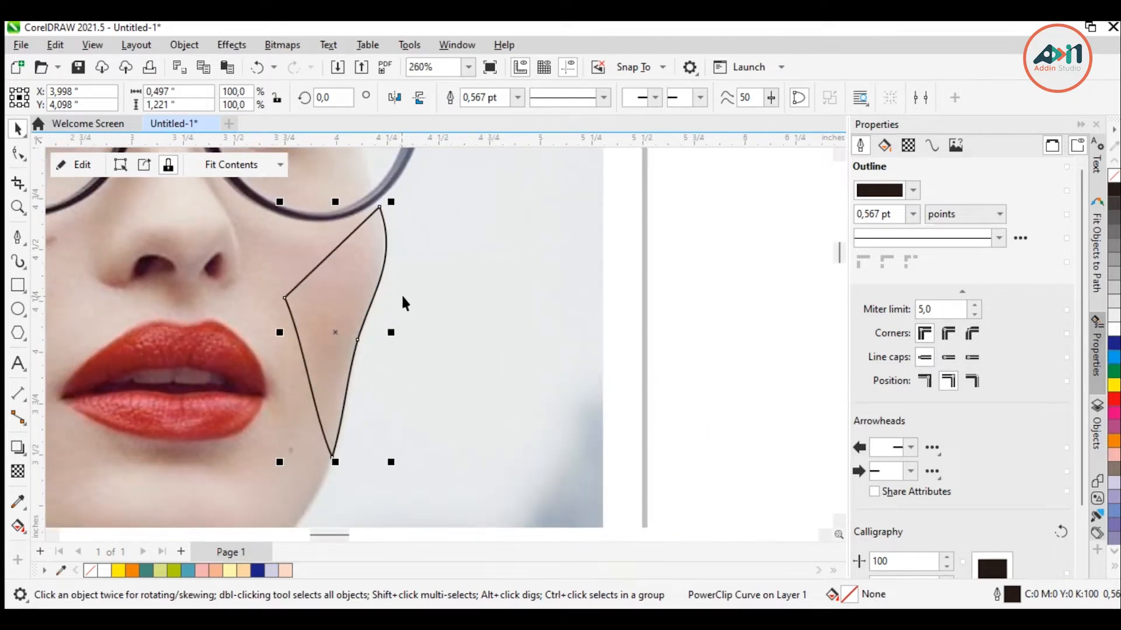
Step: Nudge the PowerClipped cheek shape to X 3,988 in, Y 4,098 in
key(Left)
key(Left)
key(Right)
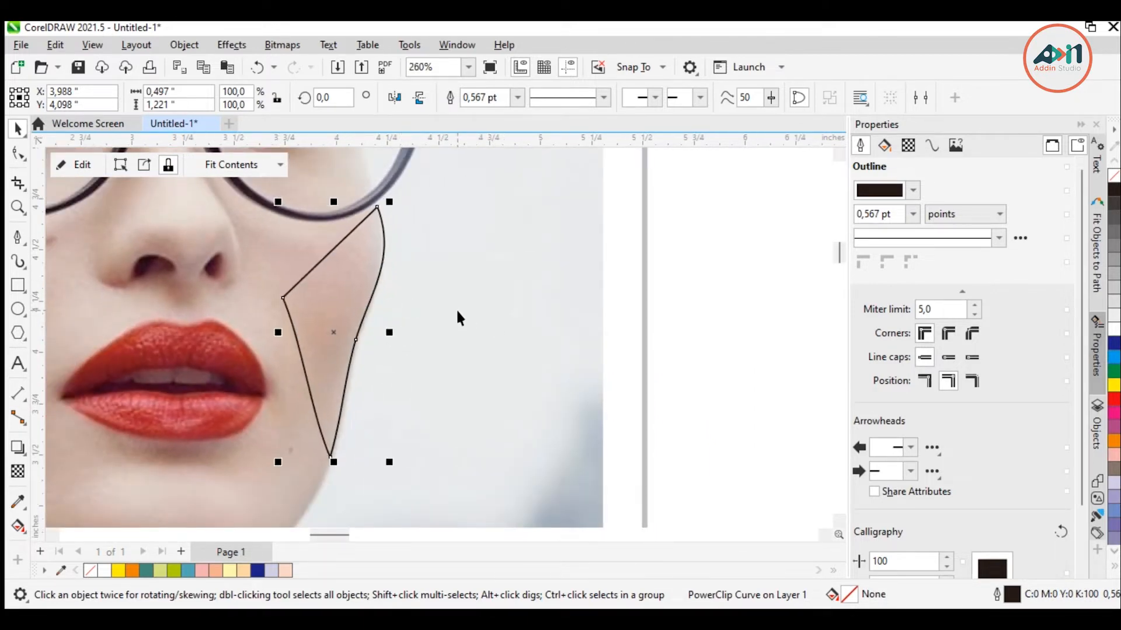
key(Down)
key(Left)
key(Up)
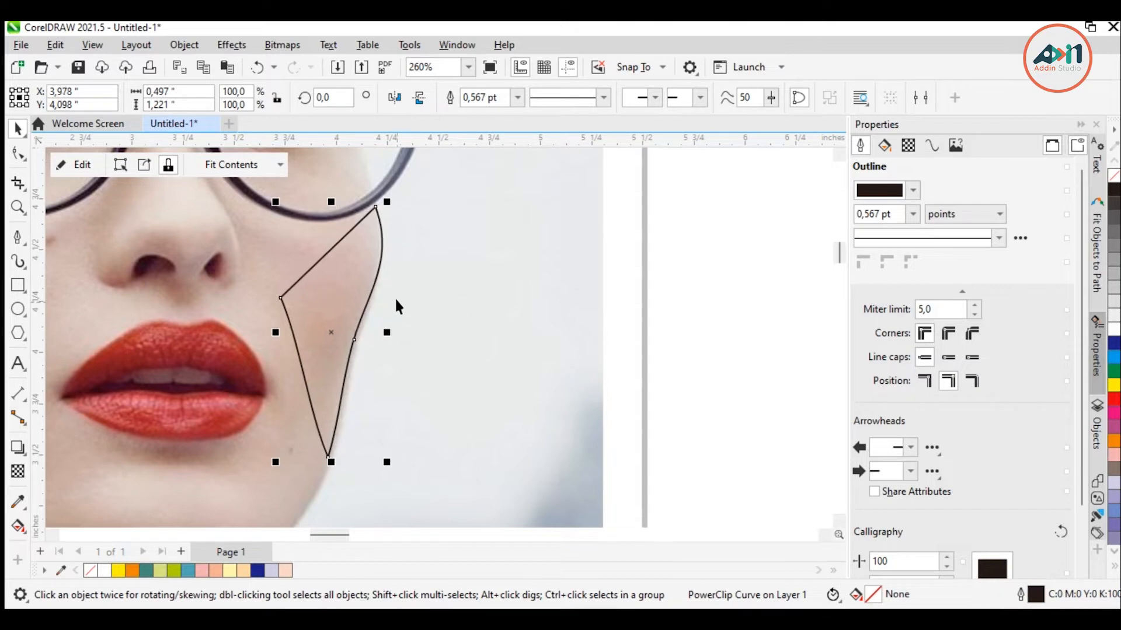
key(Right)
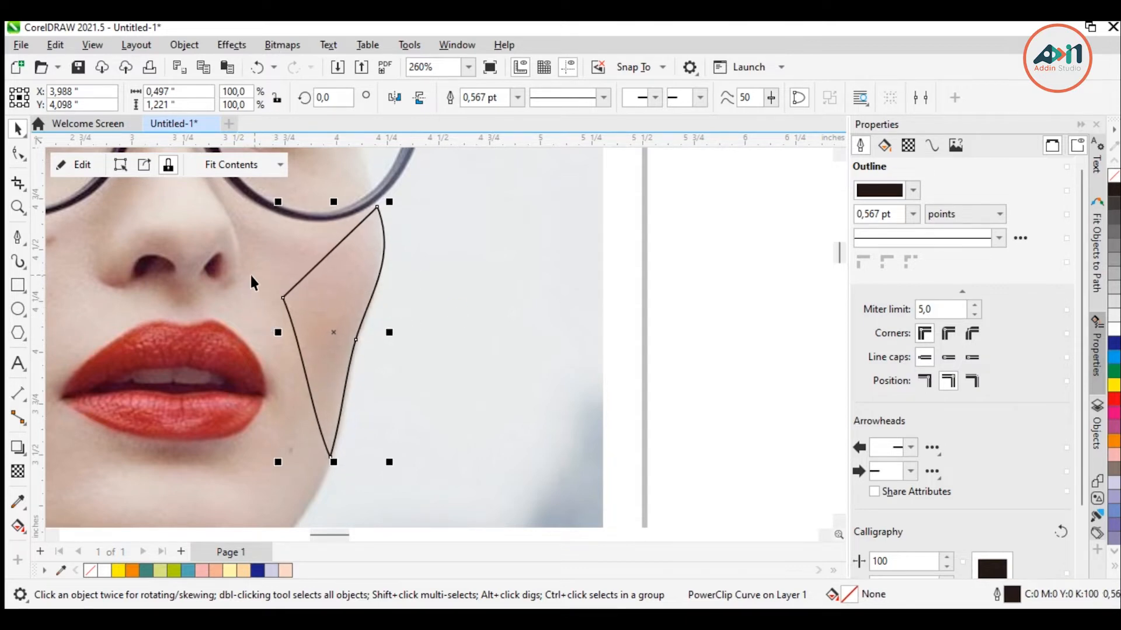
Step: Reshape the PowerClipped cheek shape beside the lips by moving its inner corner node slightly upward
key(ctrl+a)
key(F10)
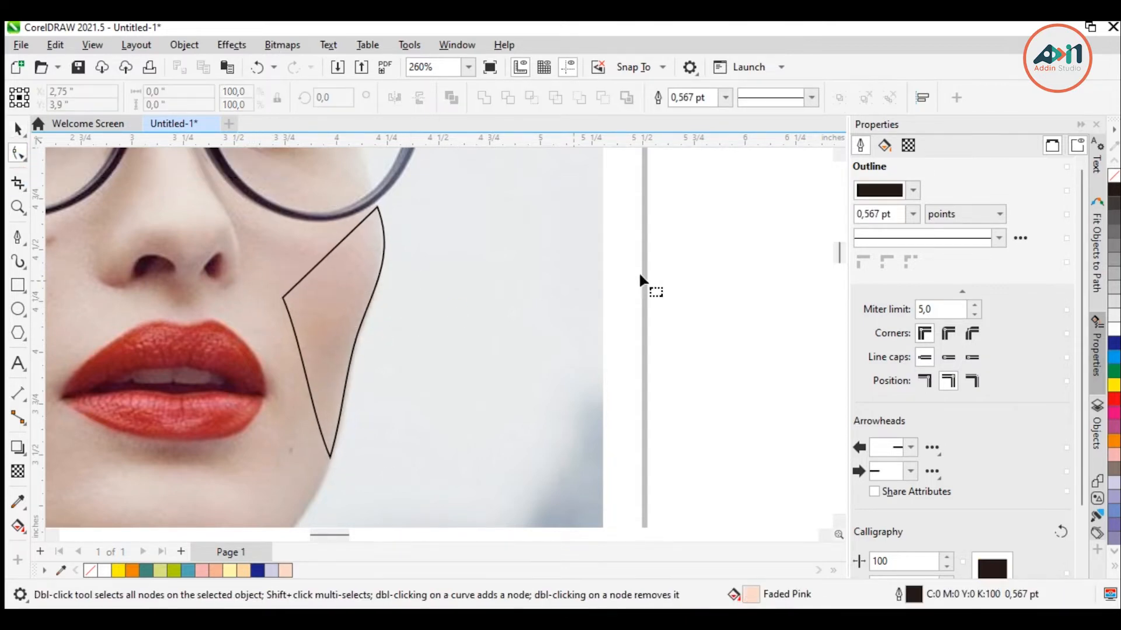
click(299, 283)
drag(282, 295, 276, 283)
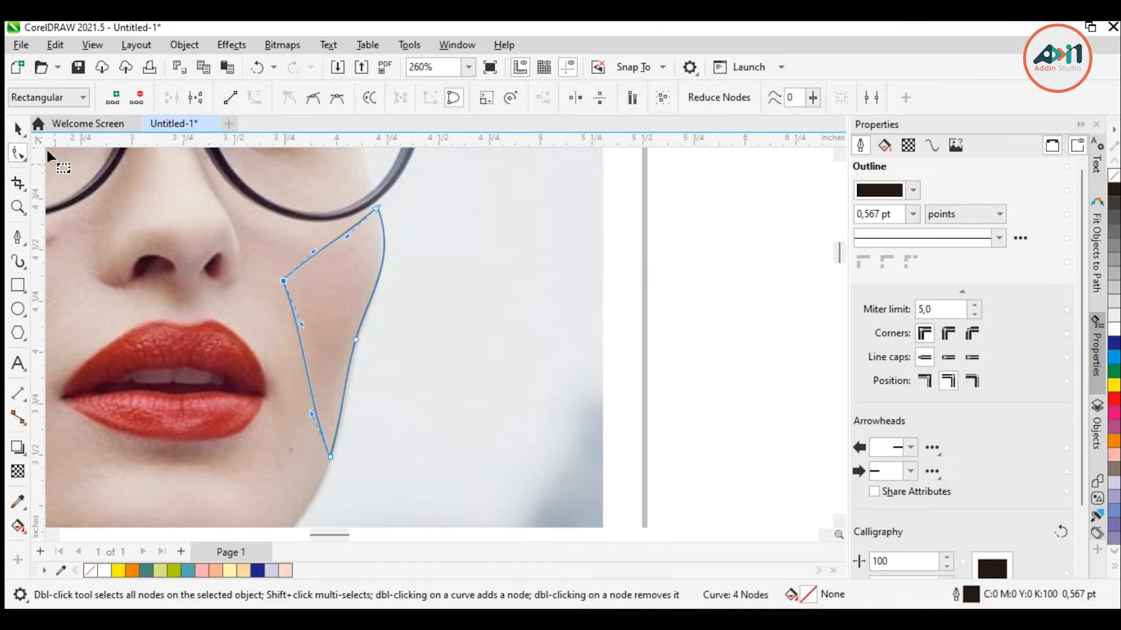
Step: Trim the portrait photo with the reshaped cheek shape
click(18, 128)
shift+click(250, 480)
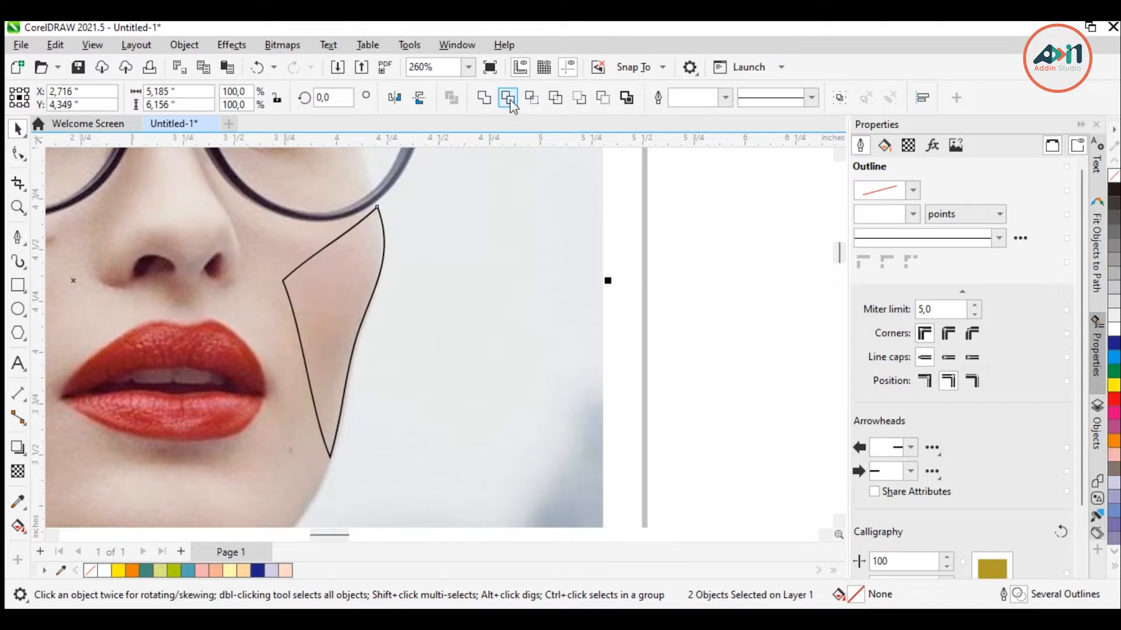
click(509, 102)
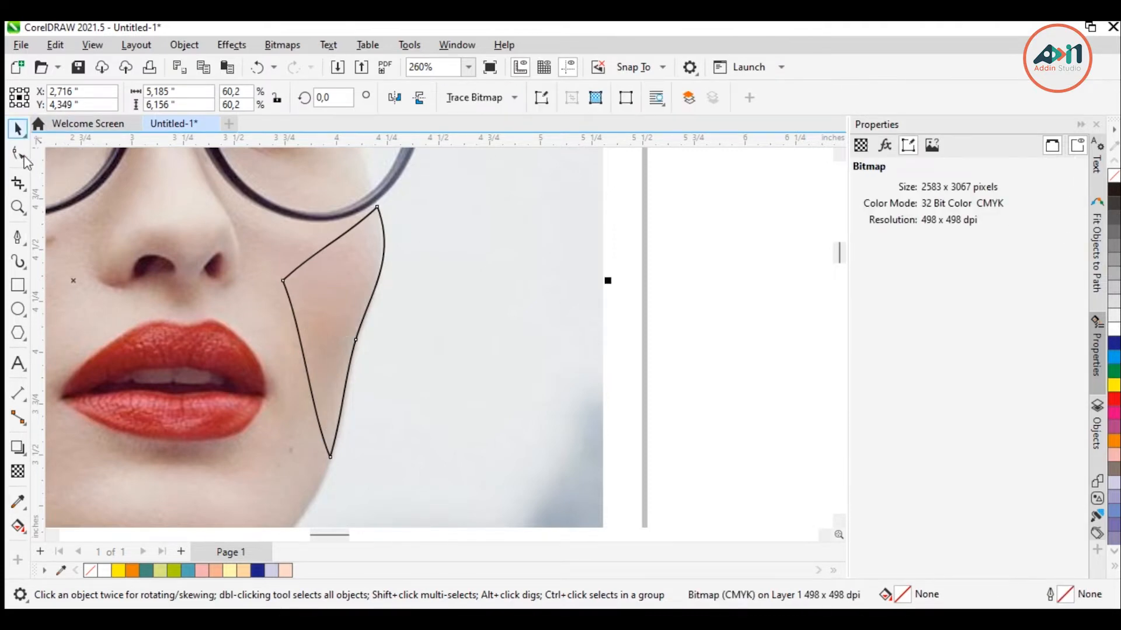
Step: Duplicate the PowerClipped cheek shape and offset the front copy outward to X 4,046 in
click(314, 274)
drag(363, 288, 338, 292)
key(ctrl+z)
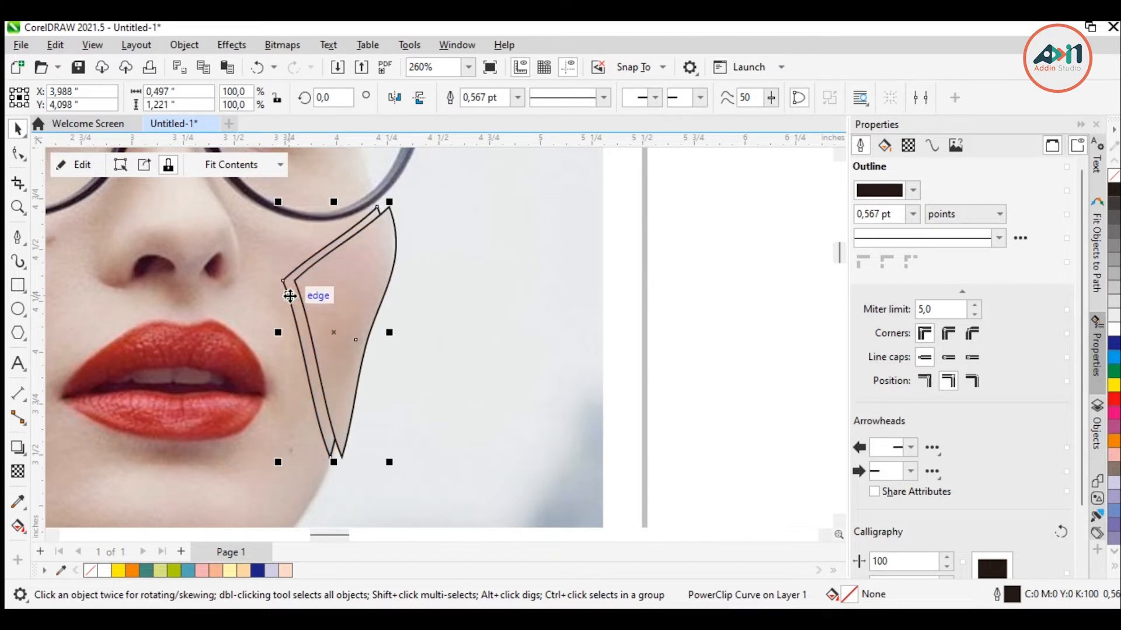
Step: Turn the rear cheek shape into a plain Faded Pink curve with no outline, no photo inside and no PowerClip frame
right_click(92, 572)
click(285, 571)
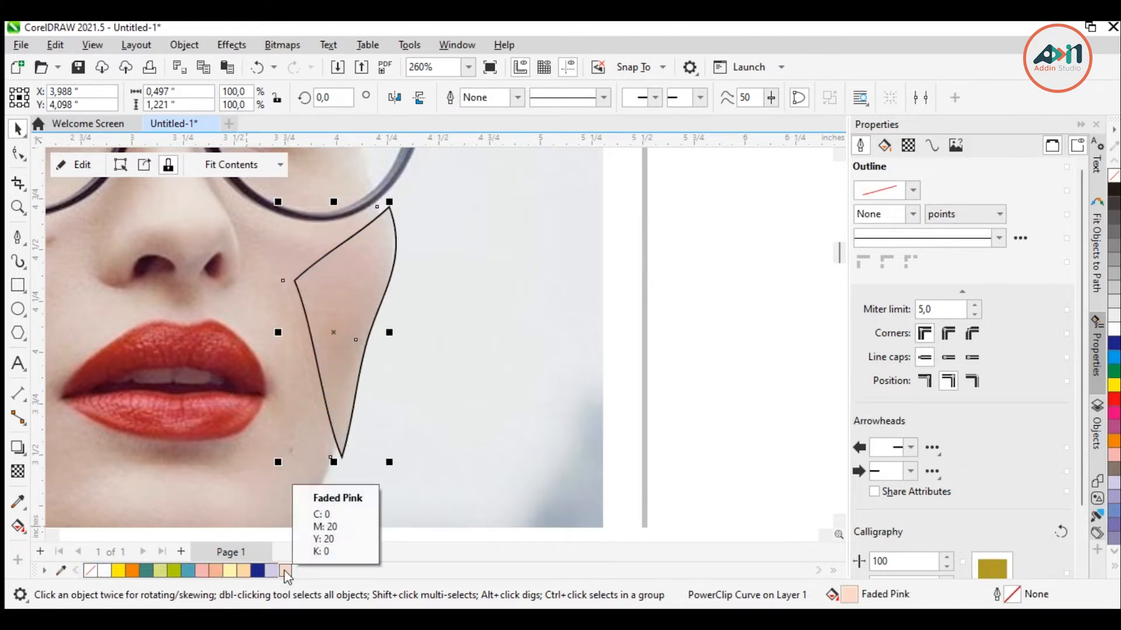
click(81, 170)
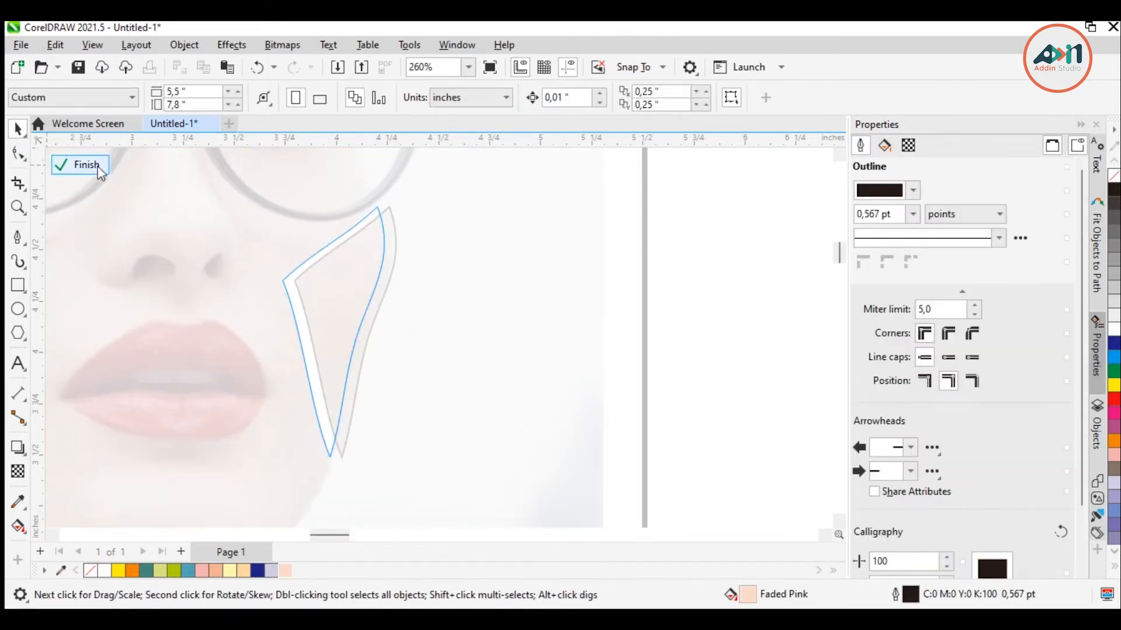
click(98, 169)
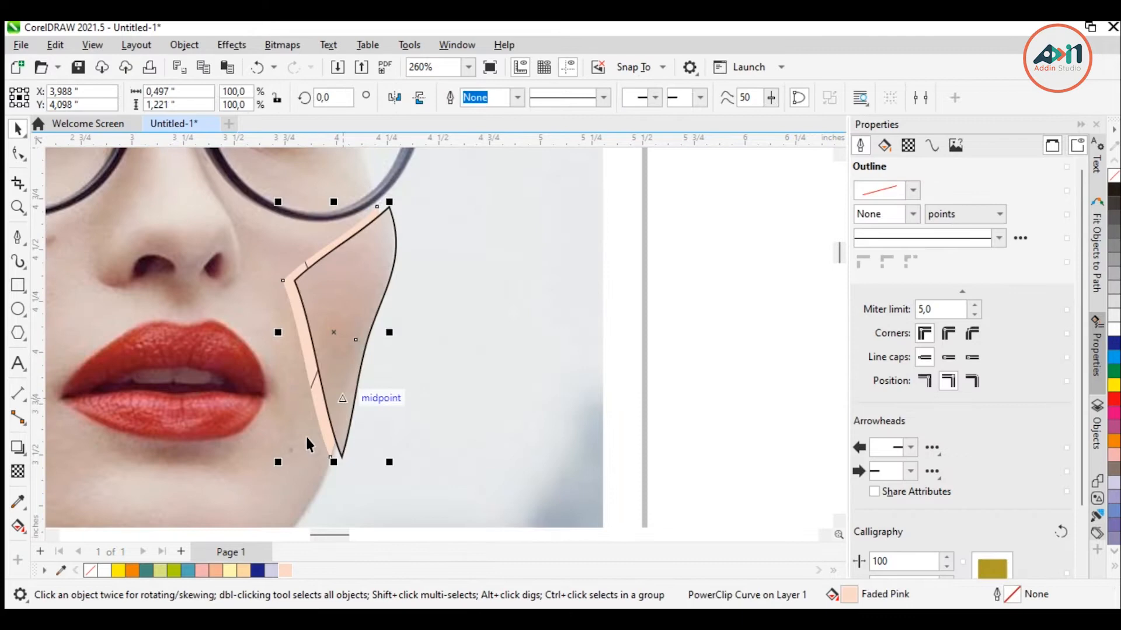
right_click(303, 327)
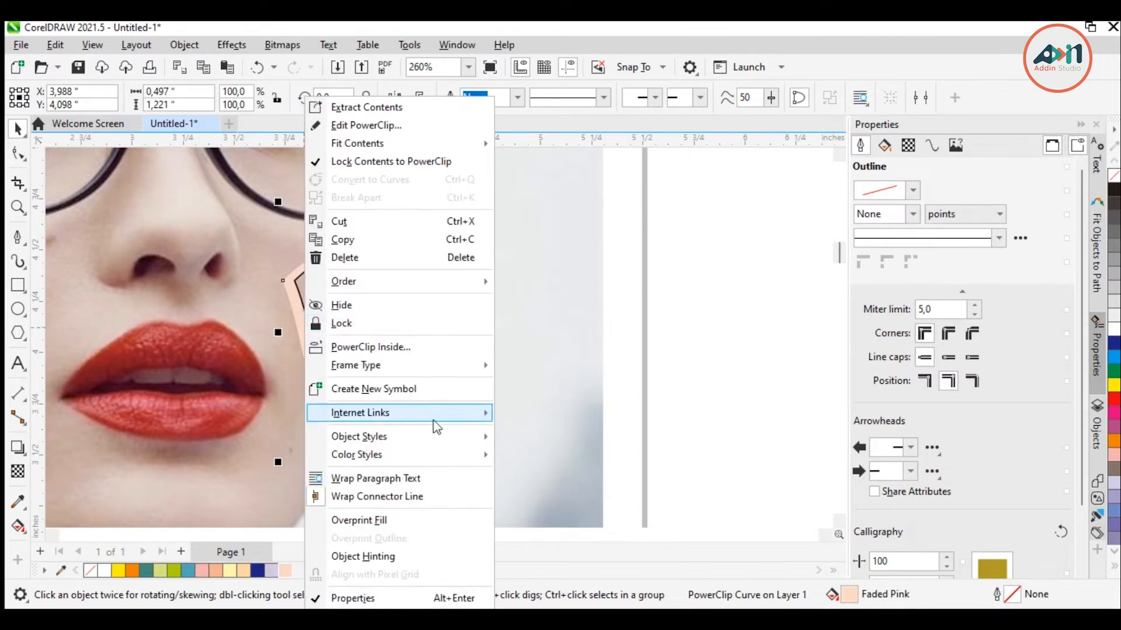
mouse_move(440, 365)
click(569, 410)
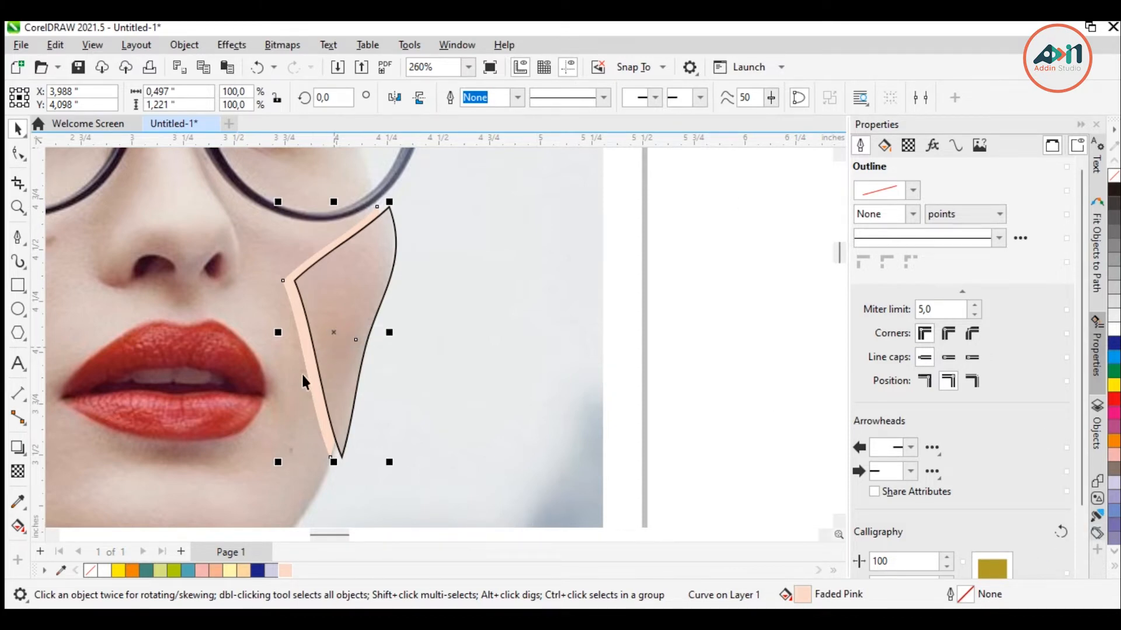
Step: Remove the outline from the front PowerClipped cheek shape and add the Faded Pink curve to the selection
click(325, 289)
right_click(91, 570)
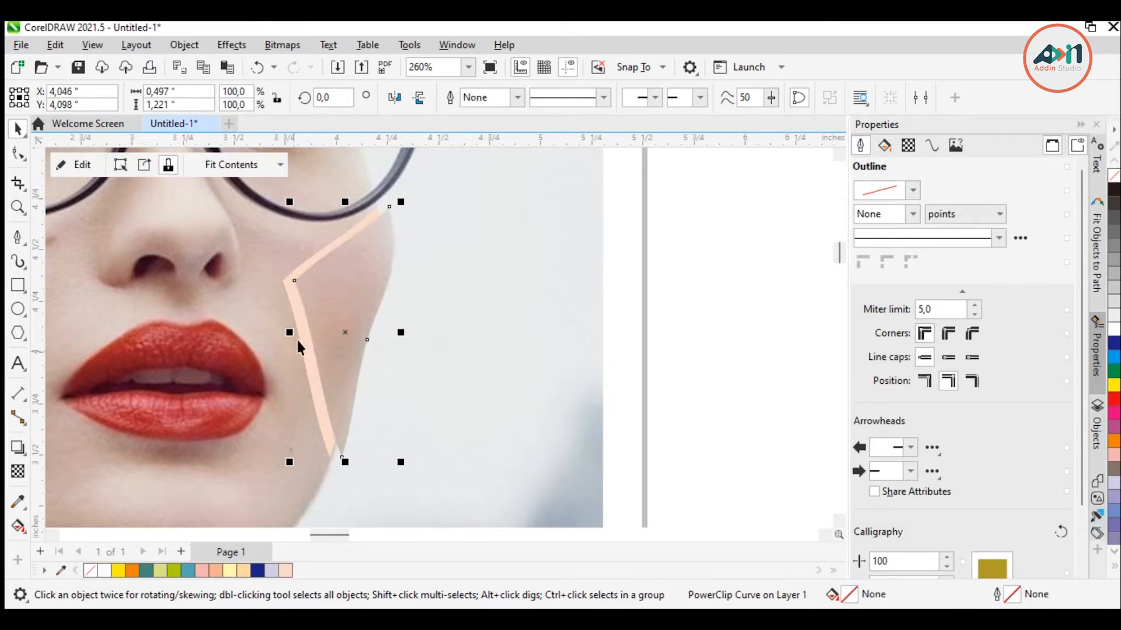
shift+click(299, 346)
Step: Try to move the upper node of the photo's cheek cutout outward past the pink curve's tip
click(506, 301)
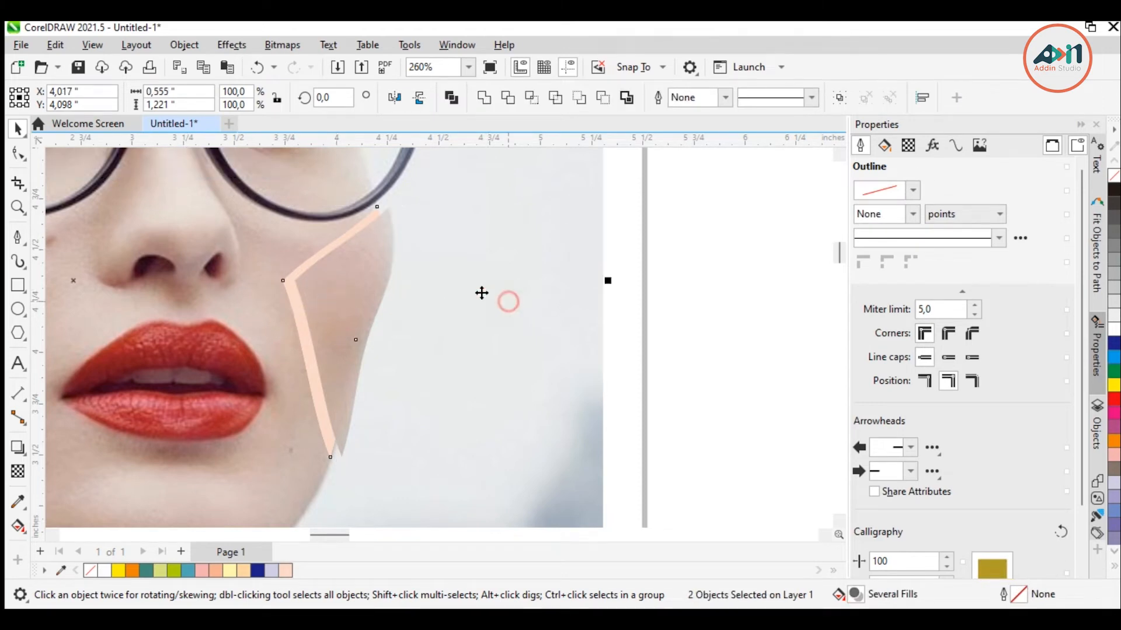
click(18, 153)
scroll(374, 233, up, 3)
click(394, 202)
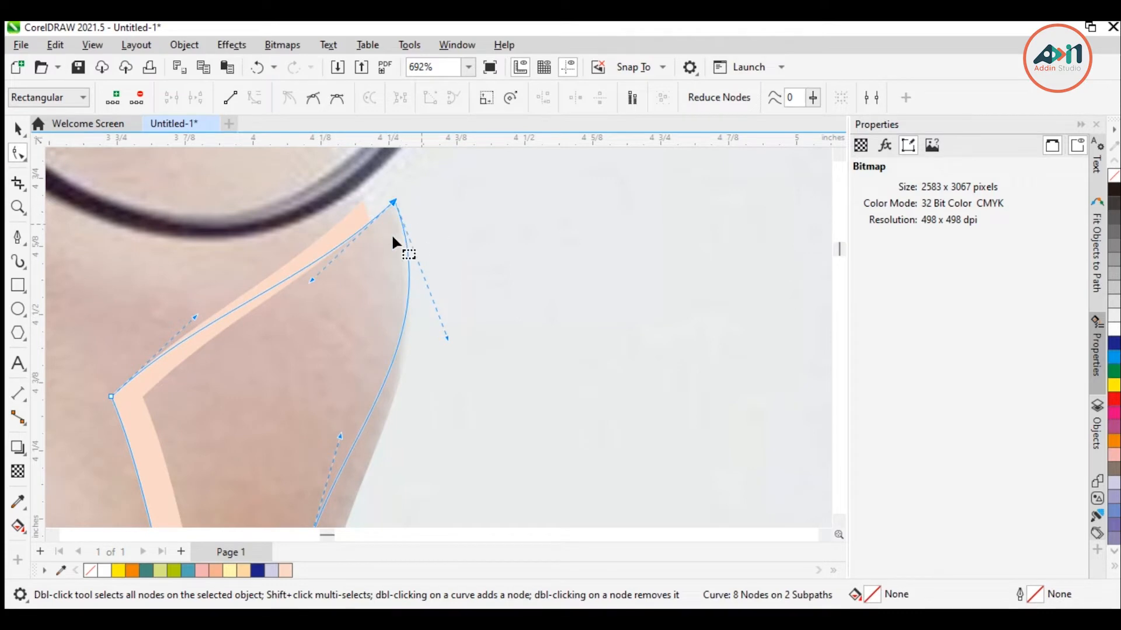
click(138, 422)
click(363, 197)
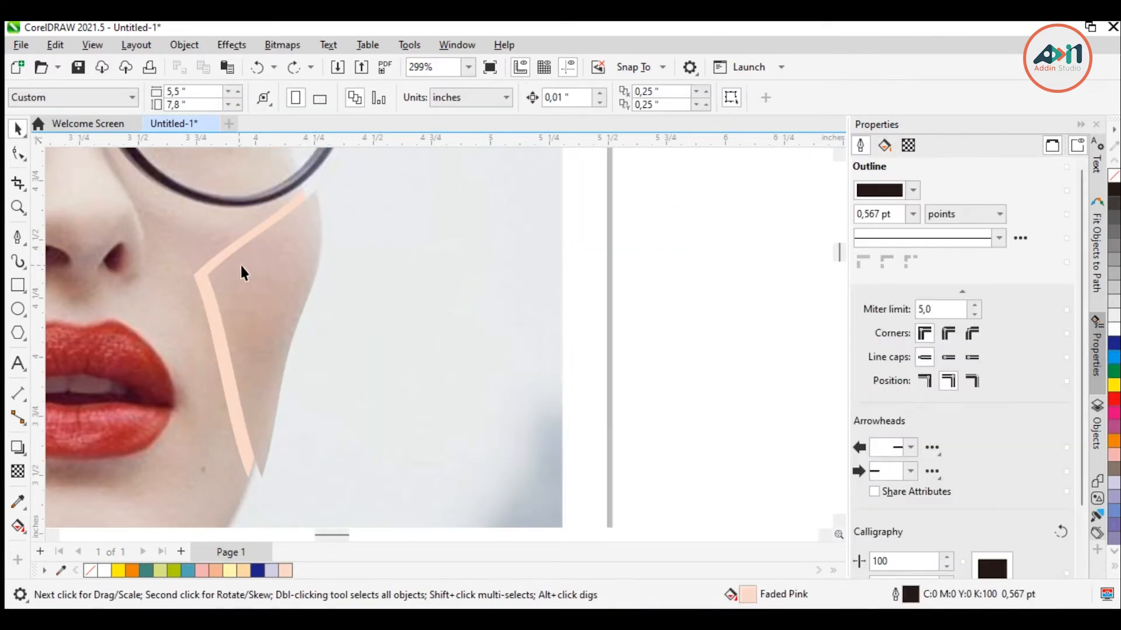
Step: Try moving the PowerClipped cheek shape outward, and undo the moves
drag(239, 264, 366, 266)
drag(274, 257, 326, 264)
key(ctrl+z)
key(ctrl+z)
key(ctrl+z)
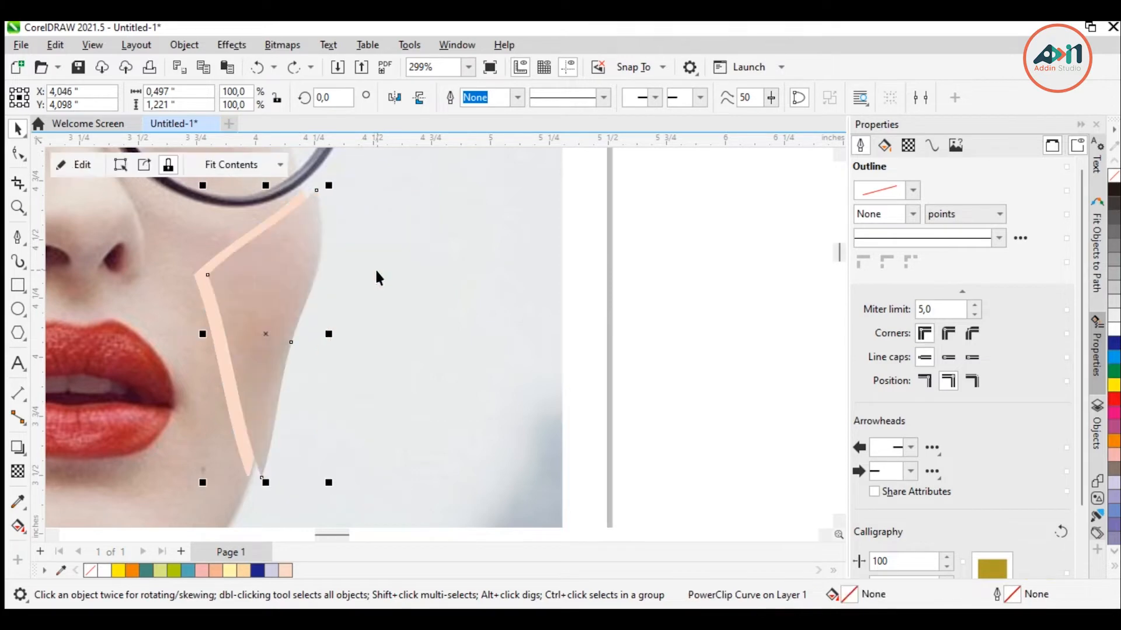
Step: Try again to pull the cheek cutout's upper node outward on the portrait photo
click(18, 153)
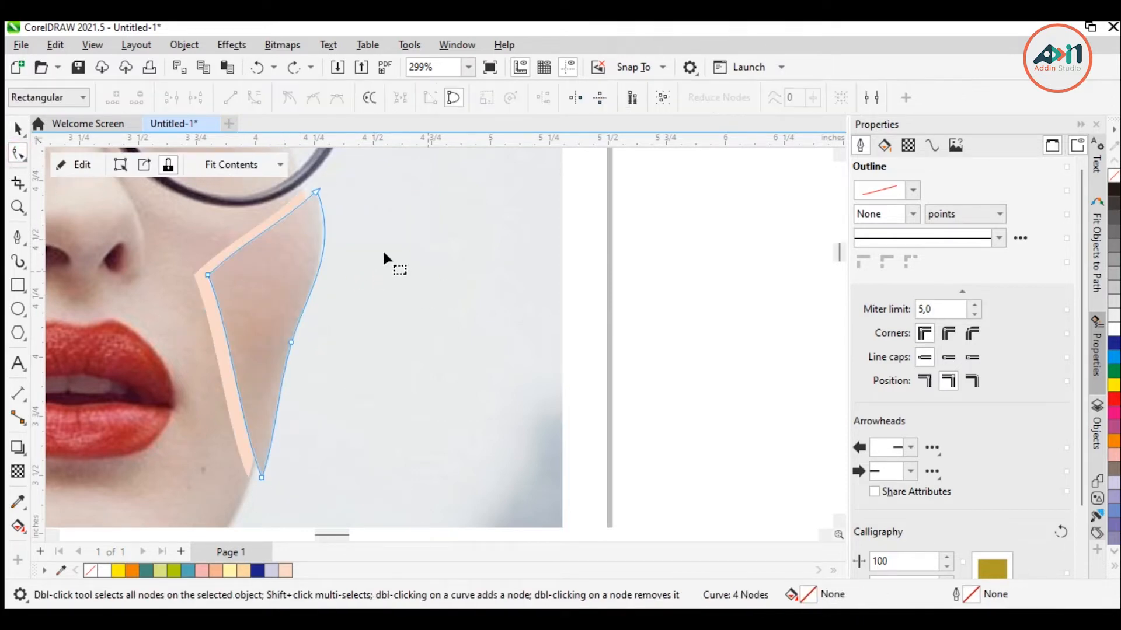
click(259, 237)
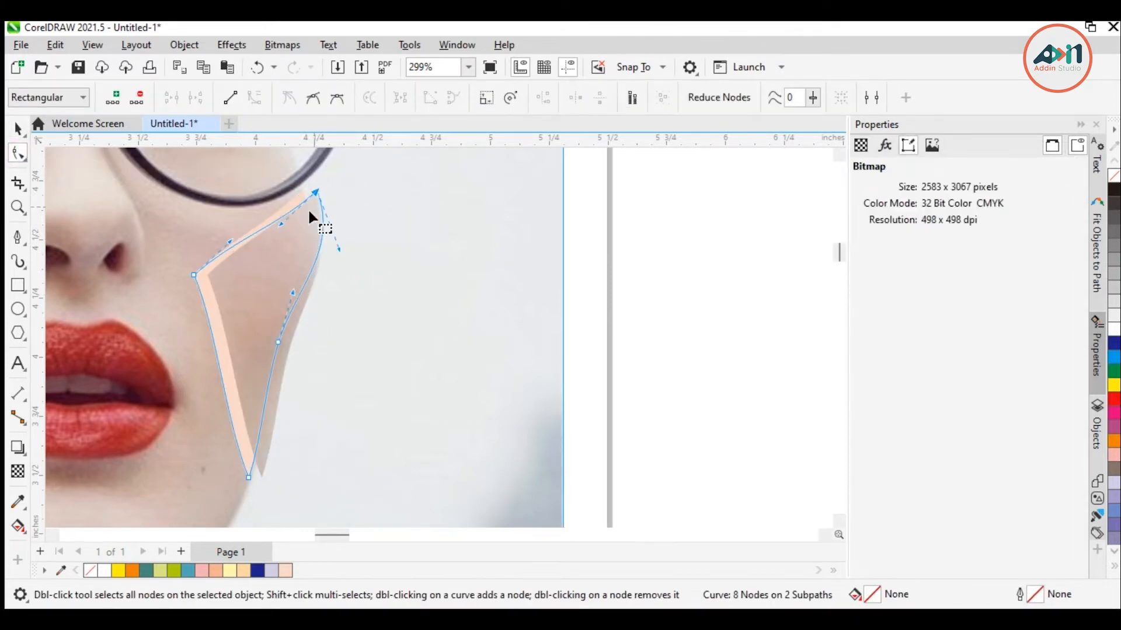
click(316, 227)
click(17, 128)
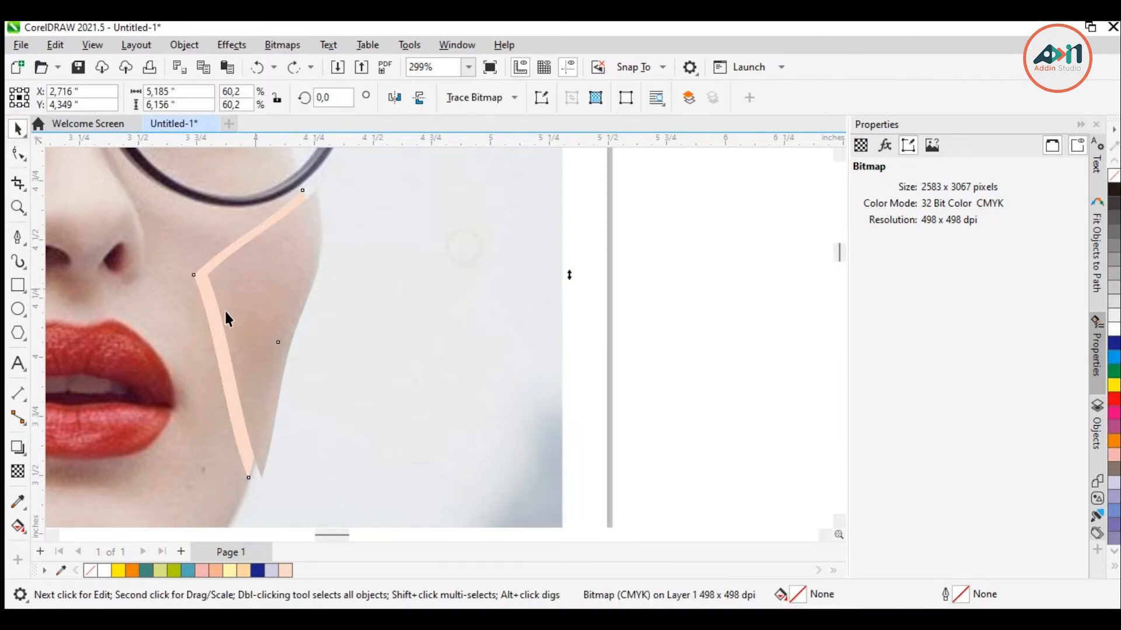
Step: Move the Faded Pink cheek curve's upper and lower tip nodes outward to open a white gap along its inner edge
click(208, 298)
click(18, 153)
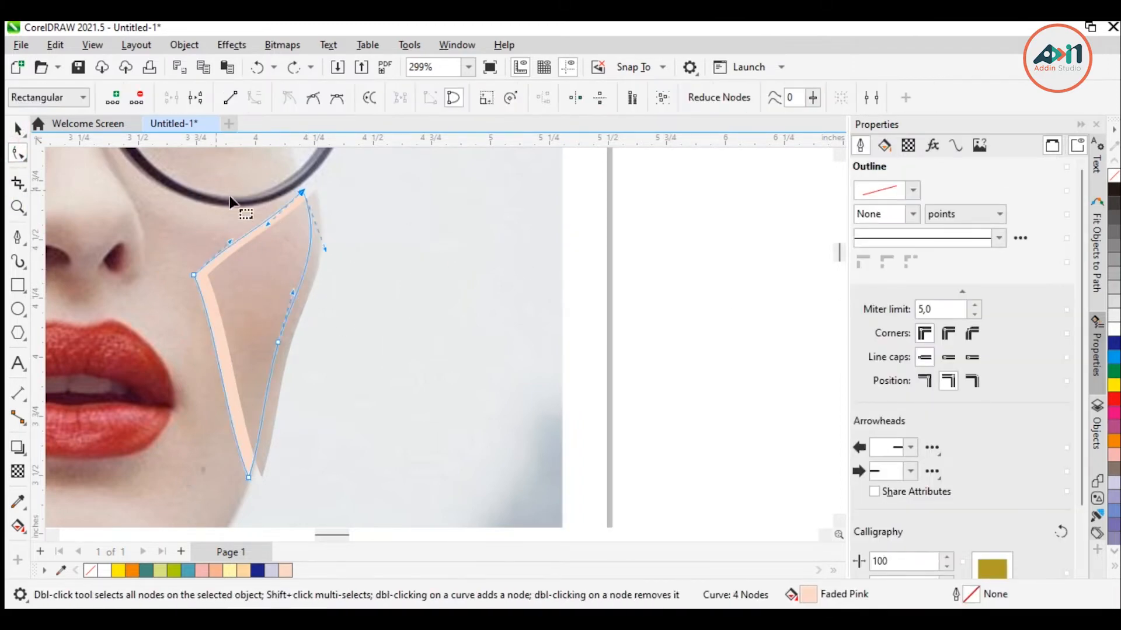
drag(298, 192, 343, 157)
scroll(335, 302, up, 1)
scroll(366, 169, up, 5)
scroll(528, 194, down, 4)
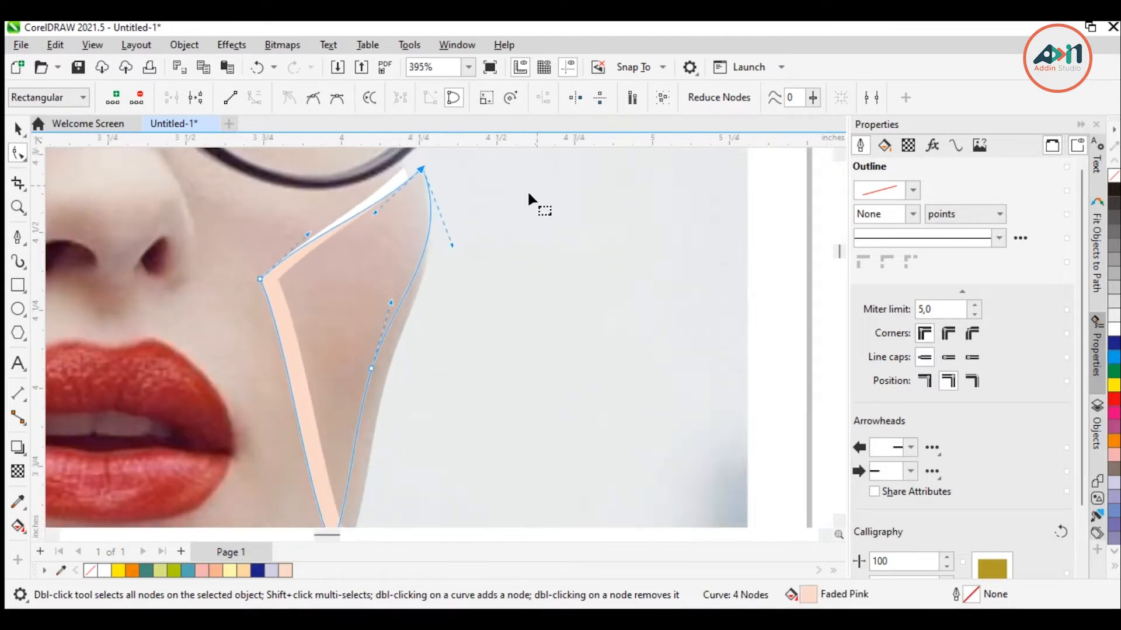
scroll(201, 221, down, 3)
drag(288, 437, 269, 408)
scroll(281, 382, up, 5)
scroll(264, 405, down, 5)
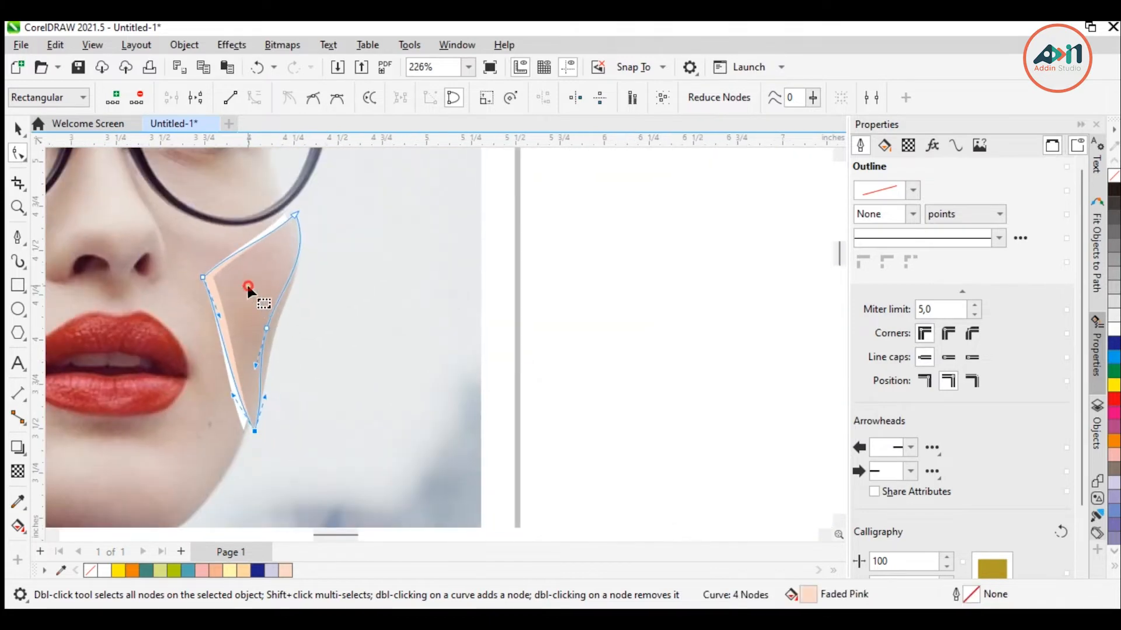
Step: Shift the Faded Pink curve and the PowerClipped cheek shape together outward to X 4,046 in, Y 4,098 in
key(space)
drag(232, 278, 237, 283)
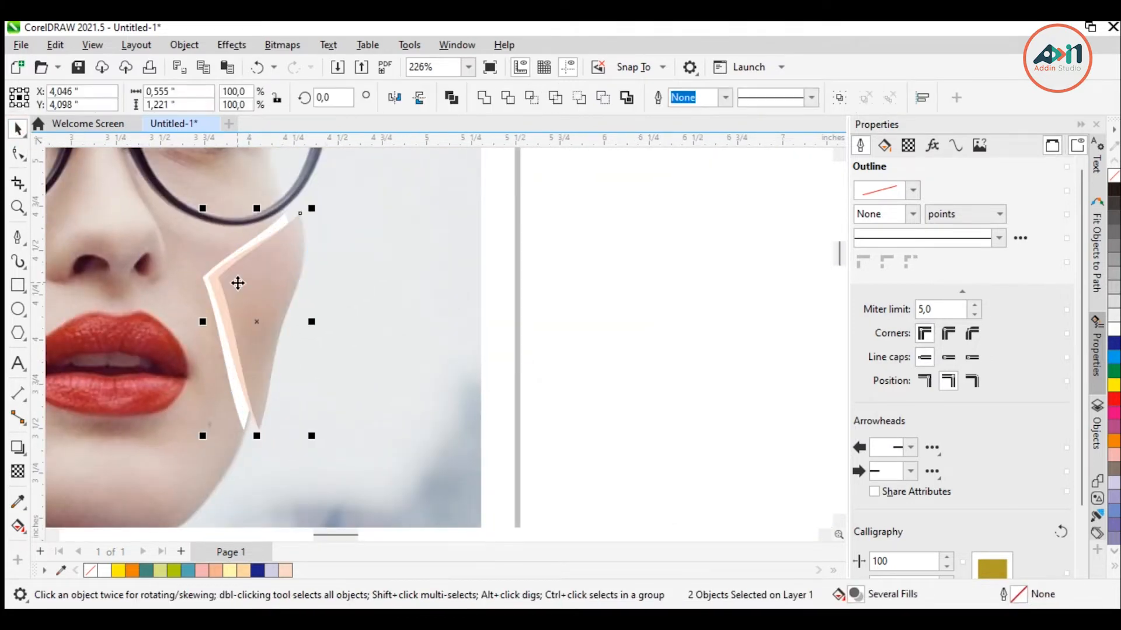
scroll(350, 321, down, 4)
scroll(171, 304, up, 4)
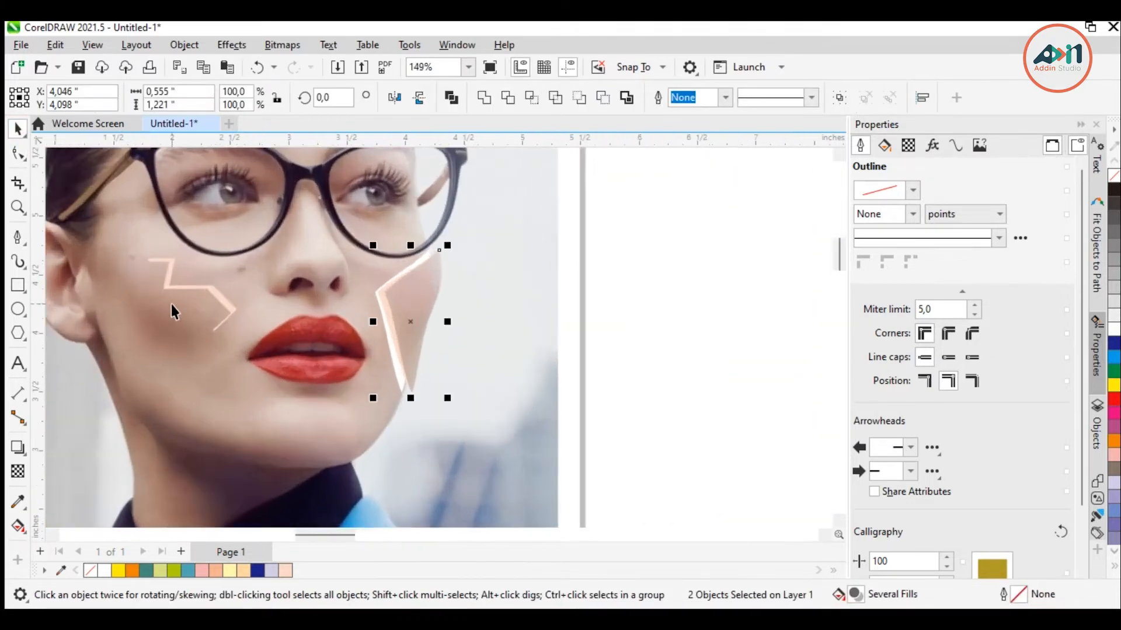
Step: Try moving the pink and PowerClipped zigzag cheek shapes to X 1,985 in, Y 4,098 in, and undo the moves
click(252, 297)
shift+click(192, 315)
drag(216, 303, 190, 338)
scroll(438, 345, down, 3)
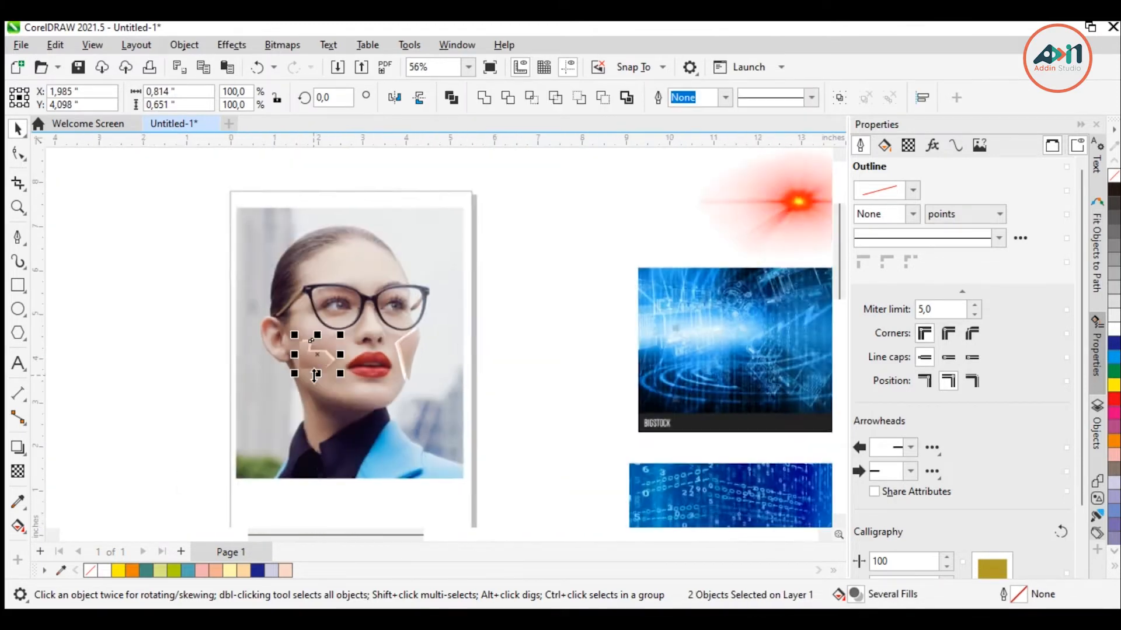
scroll(313, 373, up, 3)
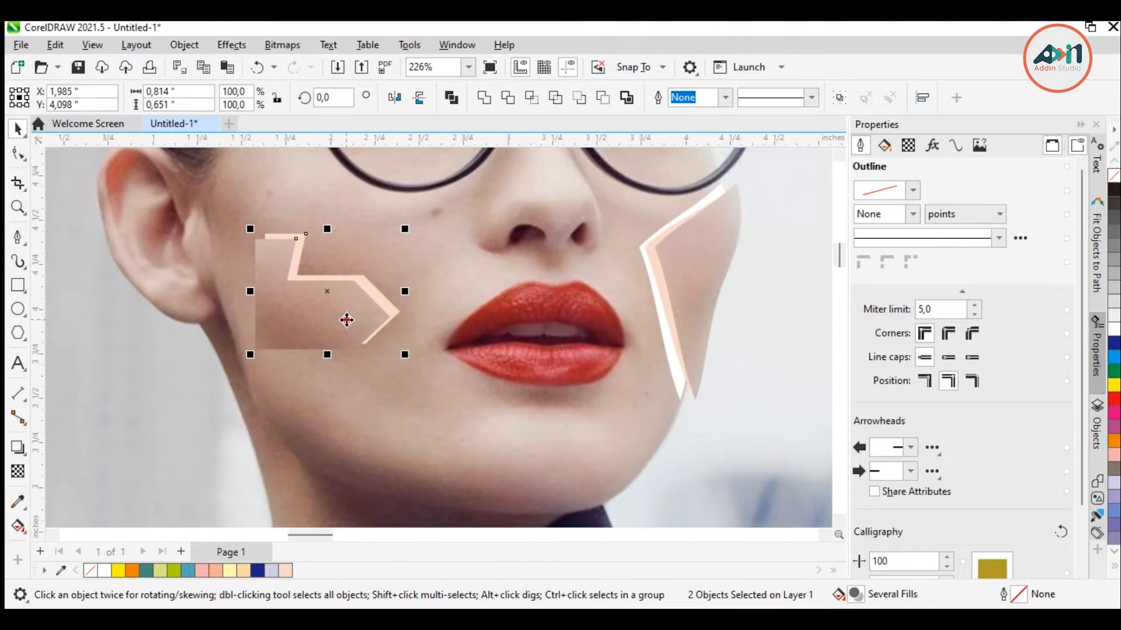
drag(347, 320, 380, 293)
key(ctrl+z)
key(ctrl+z)
key(ctrl+z)
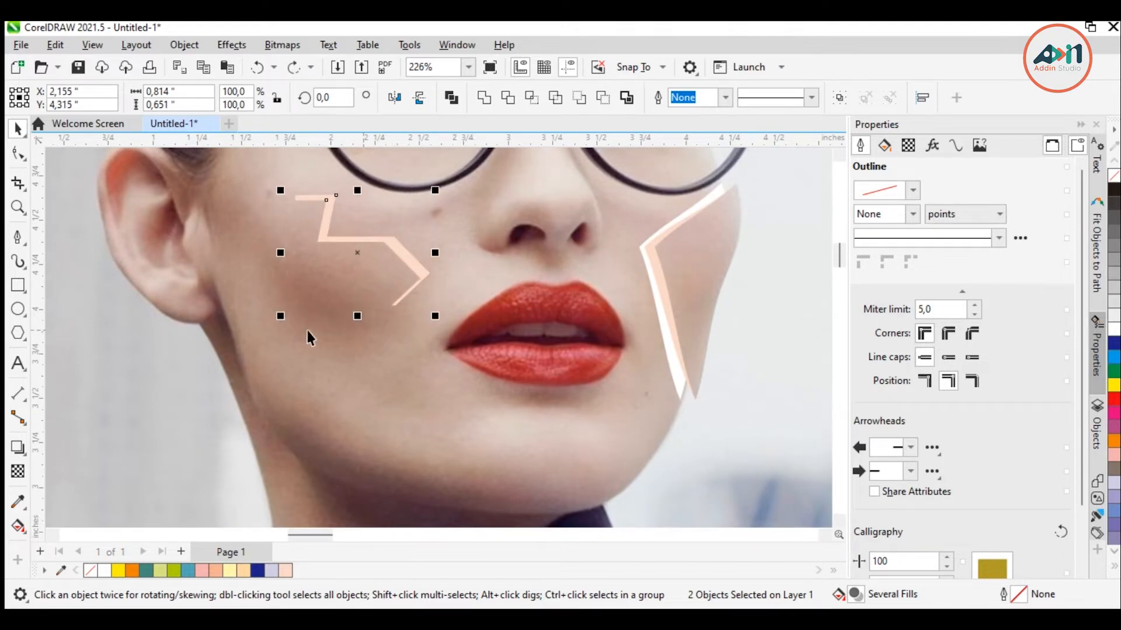
Step: Trim the portrait photo with the Faded Pink zigzag shape on the other cheek
click(567, 327)
click(412, 258)
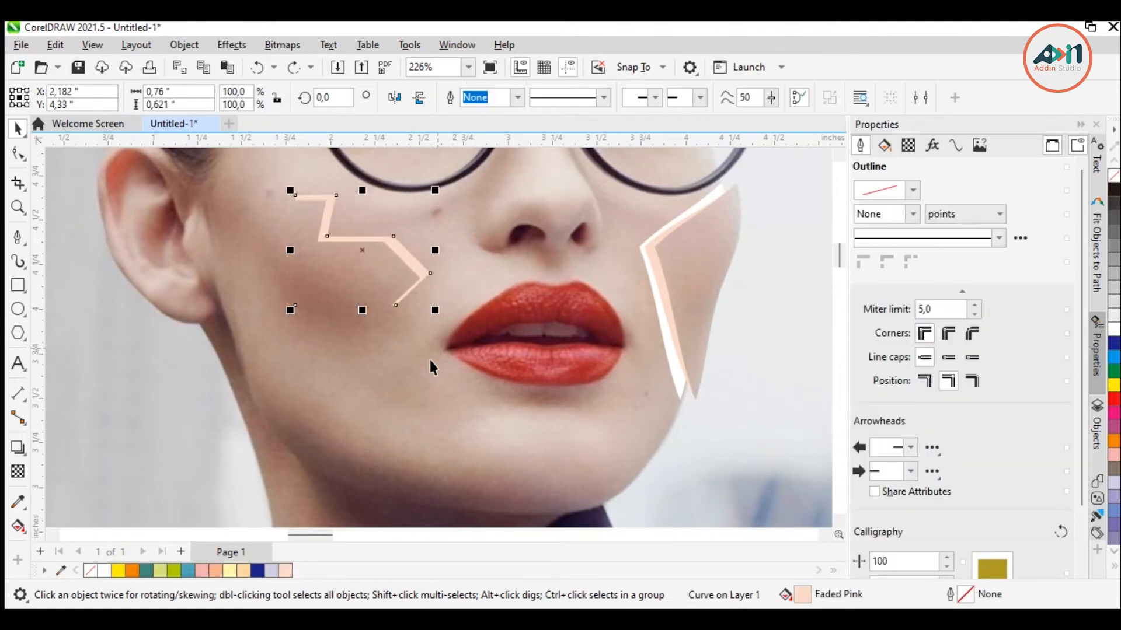
shift+click(408, 377)
click(283, 353)
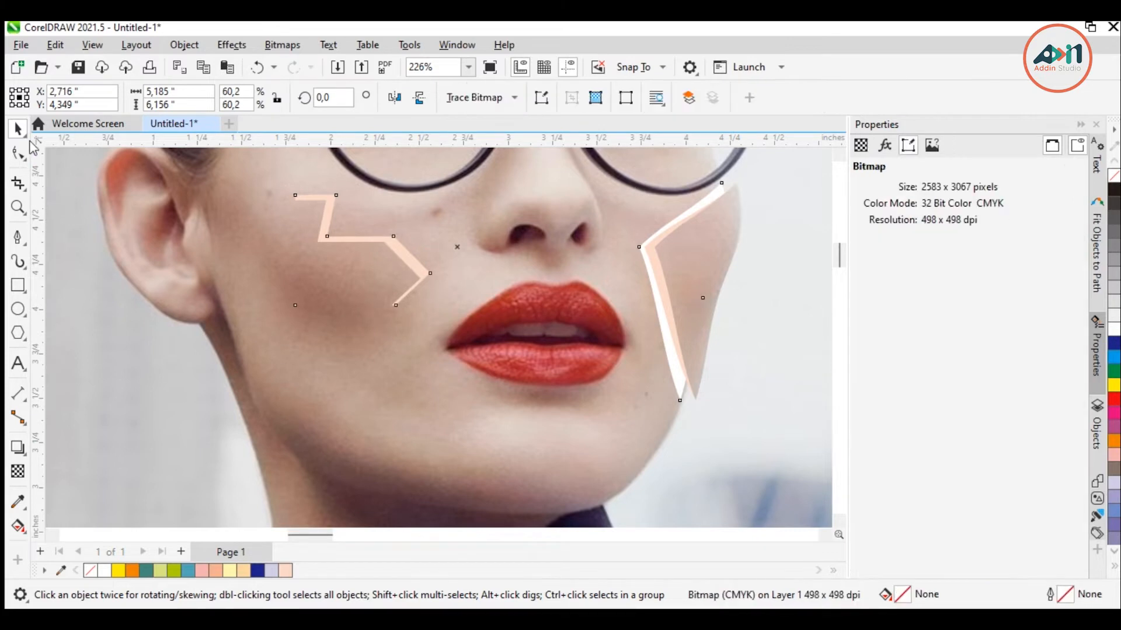
scroll(631, 345, down, 1)
scroll(88, 347, down, 1)
click(88, 347)
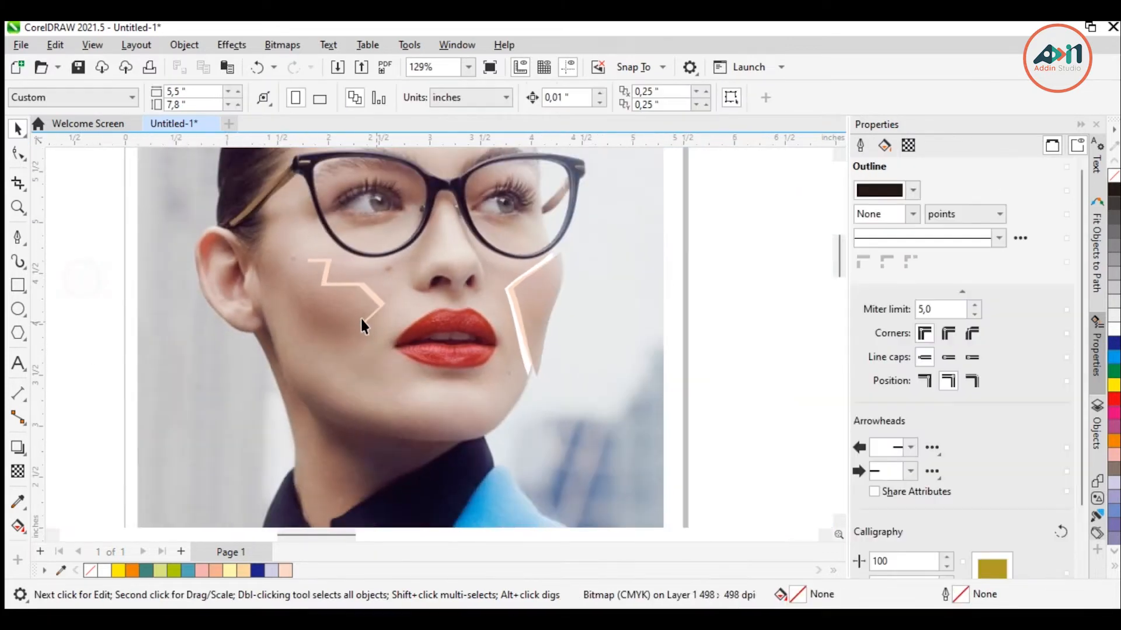
Step: Try moving the PowerClipped zigzag shape away from the cheek, and undo the move
click(369, 299)
click(350, 305)
drag(350, 305, 295, 313)
key(ctrl+z)
scroll(390, 295, up, 2)
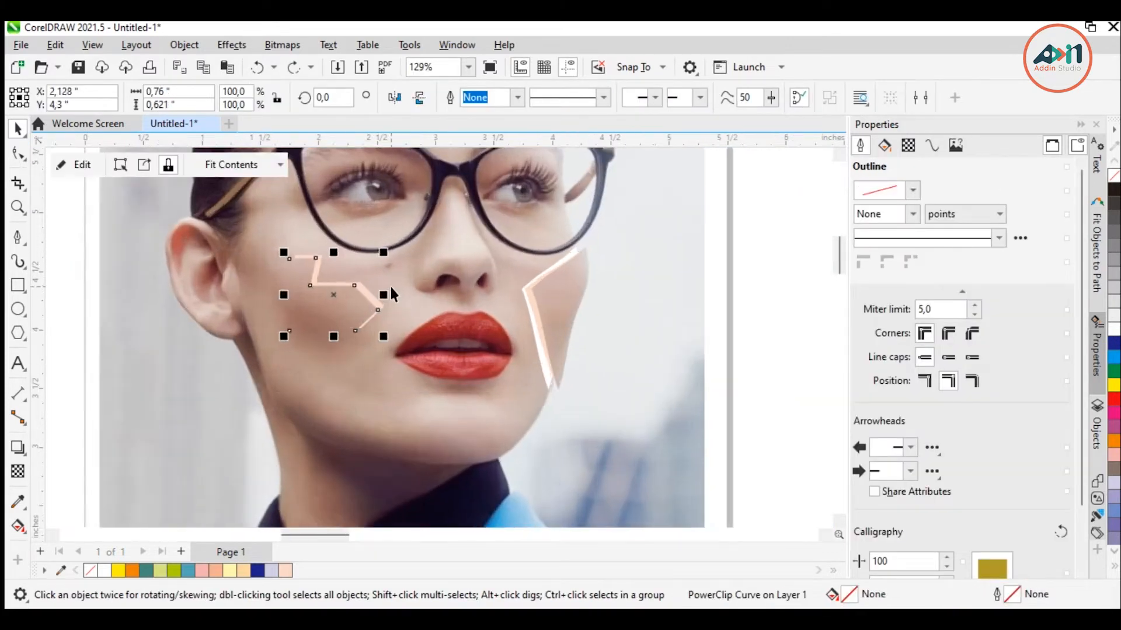
Step: Try shifting the pink and PowerClipped zigzag shapes together toward the ear to X 2,082 in, Y 4,285 in
shift+click(342, 309)
scroll(505, 280, down, 2)
scroll(505, 280, down, 1)
mouse_move(423, 303)
mouse_down()
mouse_move(398, 307)
mouse_move(408, 304)
mouse_up()
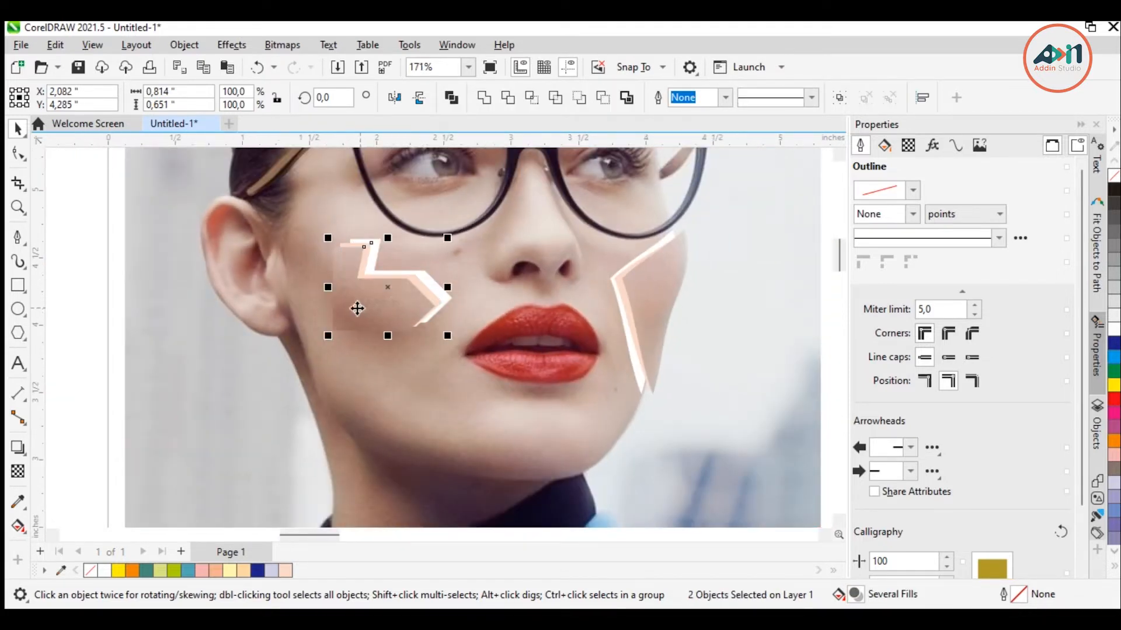
scroll(280, 305, down, 1)
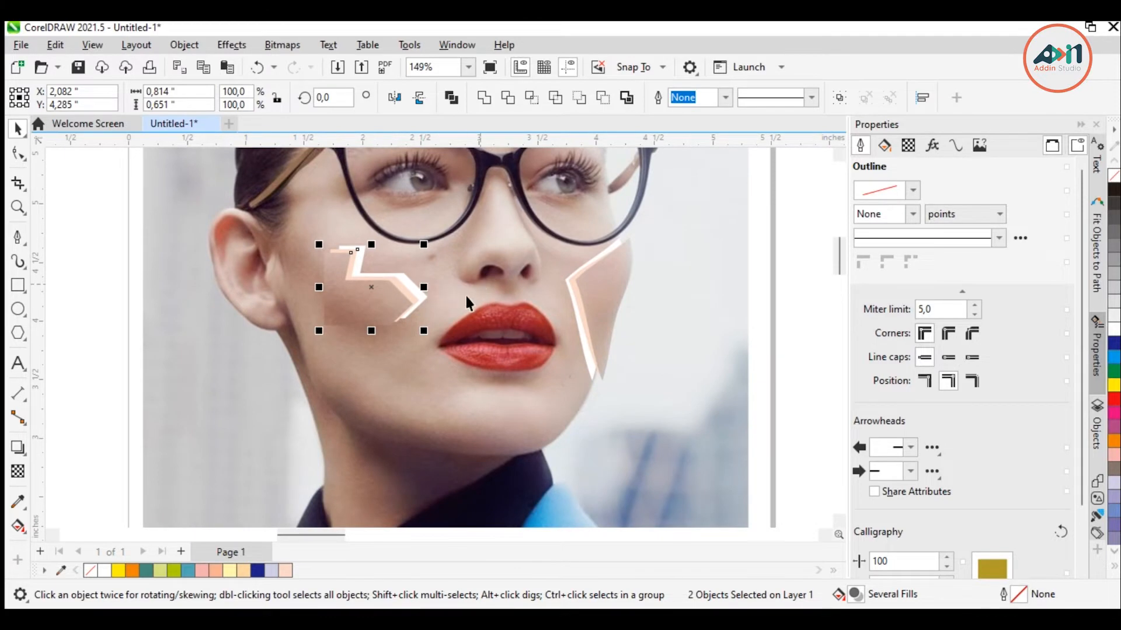
Step: Try lowering the bottom nodes of the Faded Pink zigzag cheek shape alone, and undo the edit
click(568, 317)
scroll(397, 315, up, 1)
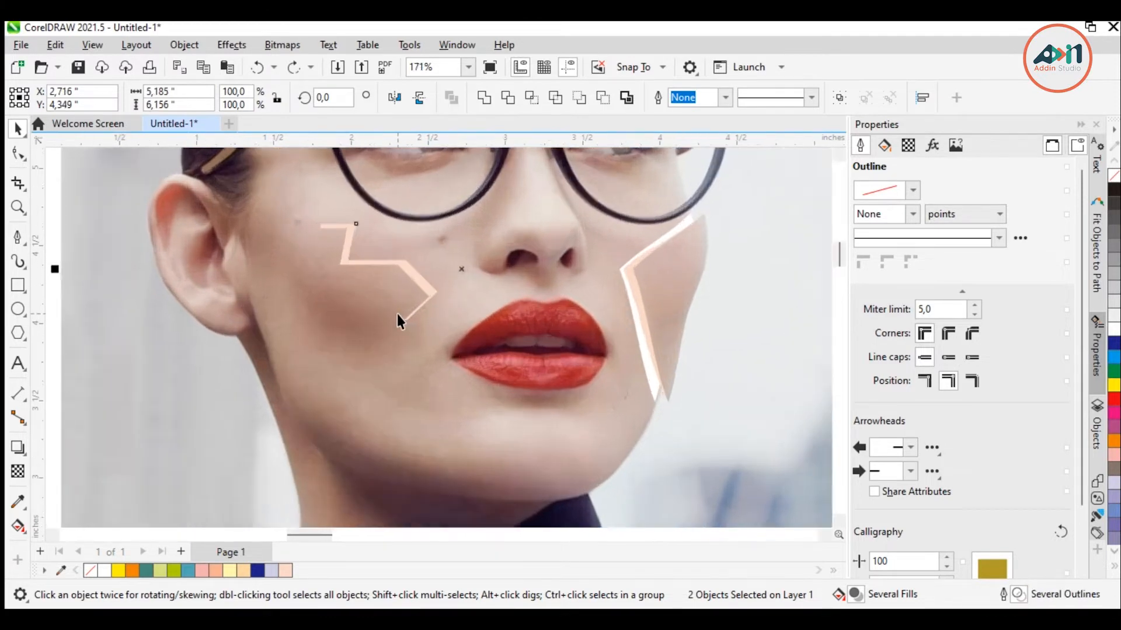
scroll(388, 310, up, 2)
click(474, 279)
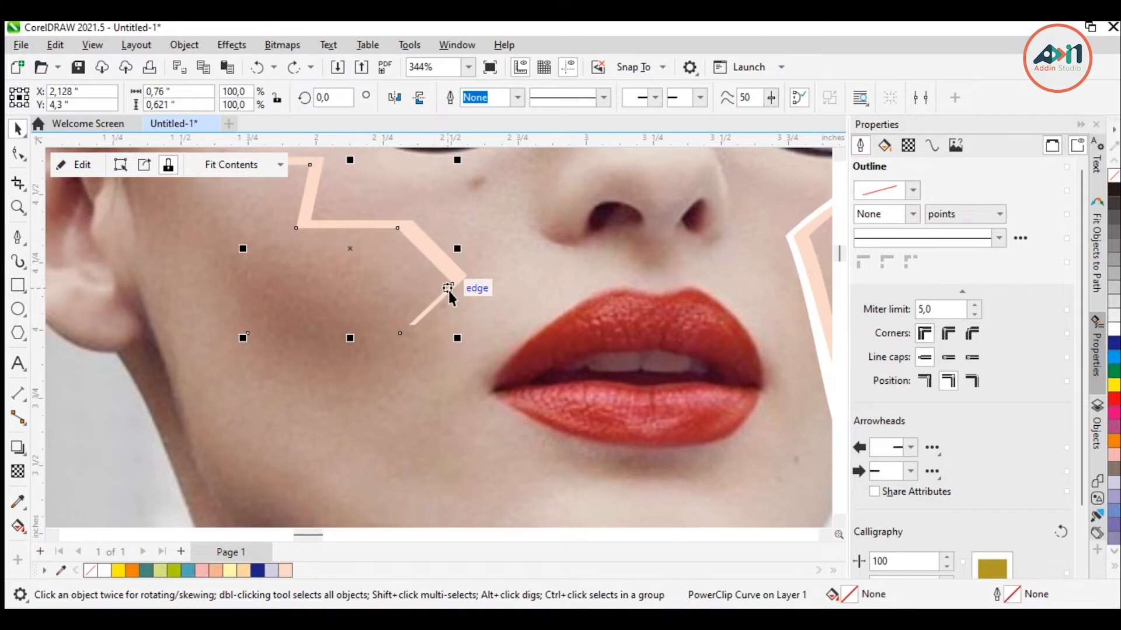
key(F10)
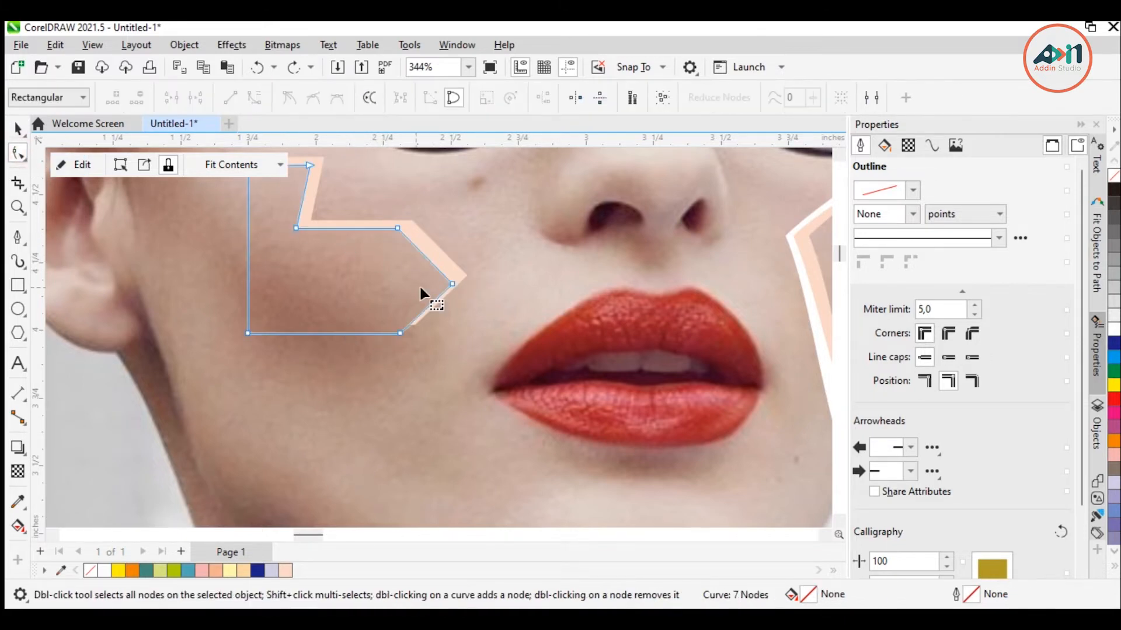
drag(442, 385, 441, 385)
drag(400, 335, 412, 363)
click(451, 269)
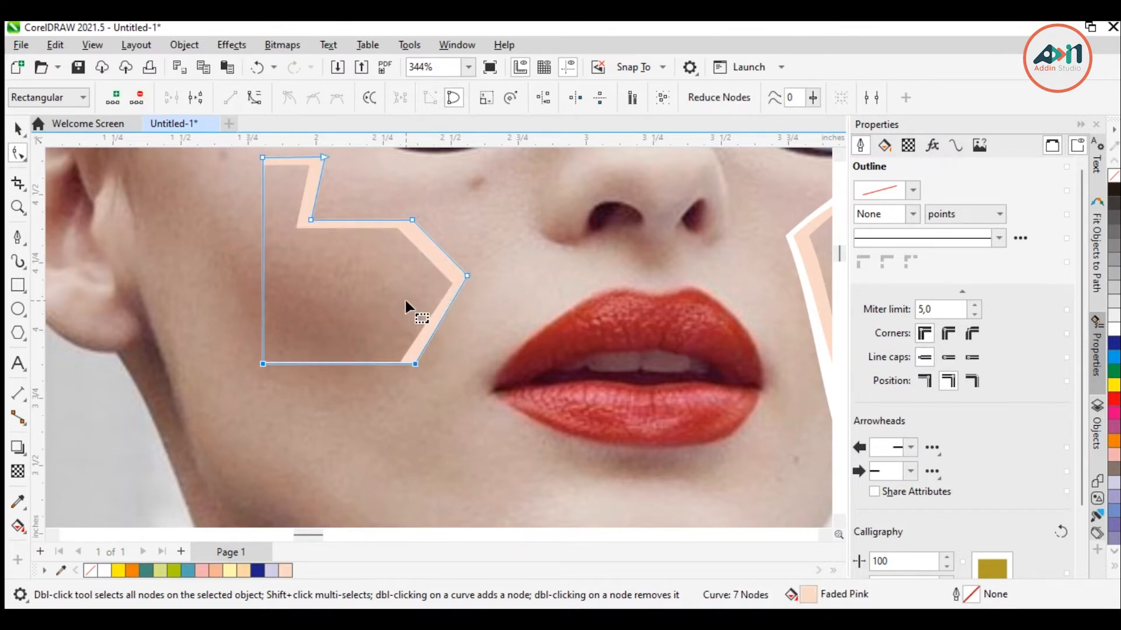
key(ctrl+z)
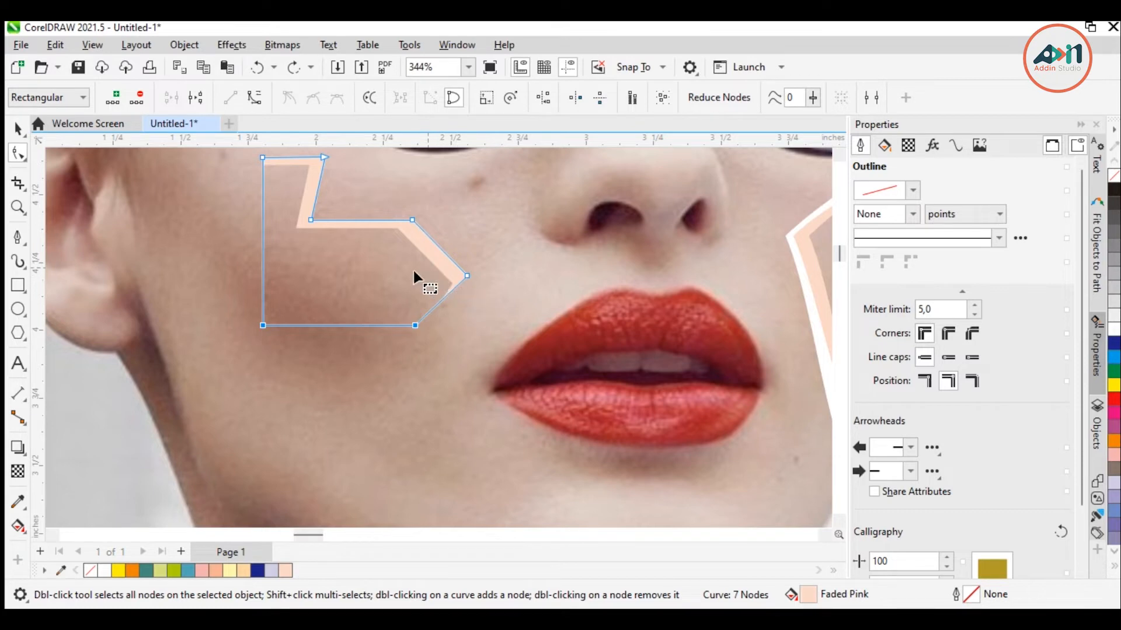
Step: Lower the bottom nodes of the pink and PowerClipped zigzag shapes together, making each shape 0,739 in high
click(432, 286)
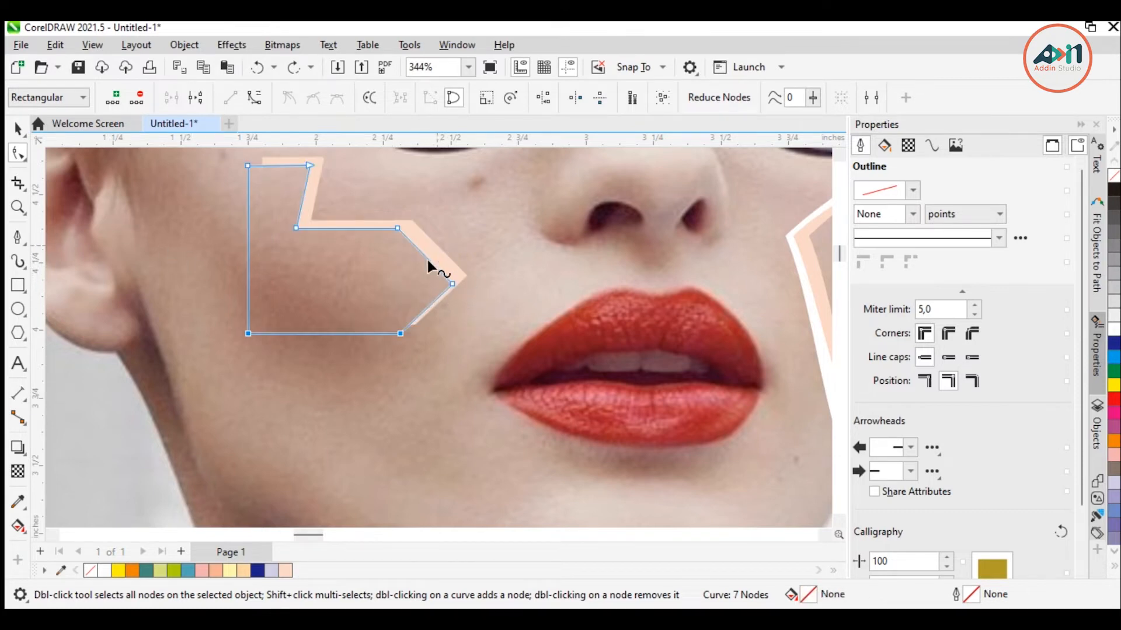
shift+click(392, 319)
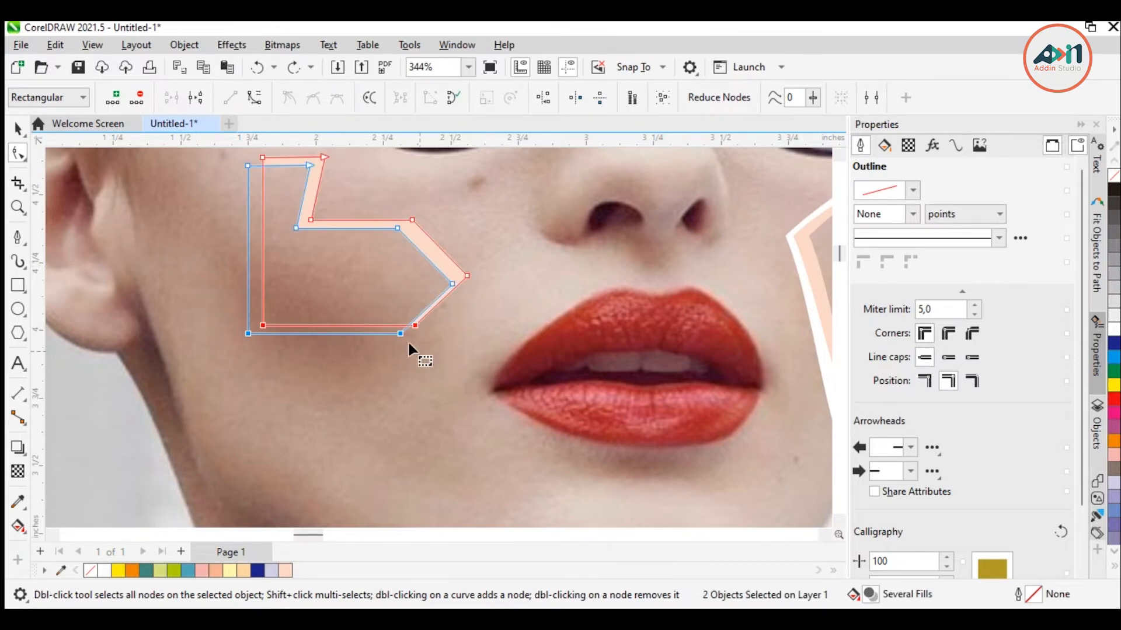
drag(401, 334, 400, 366)
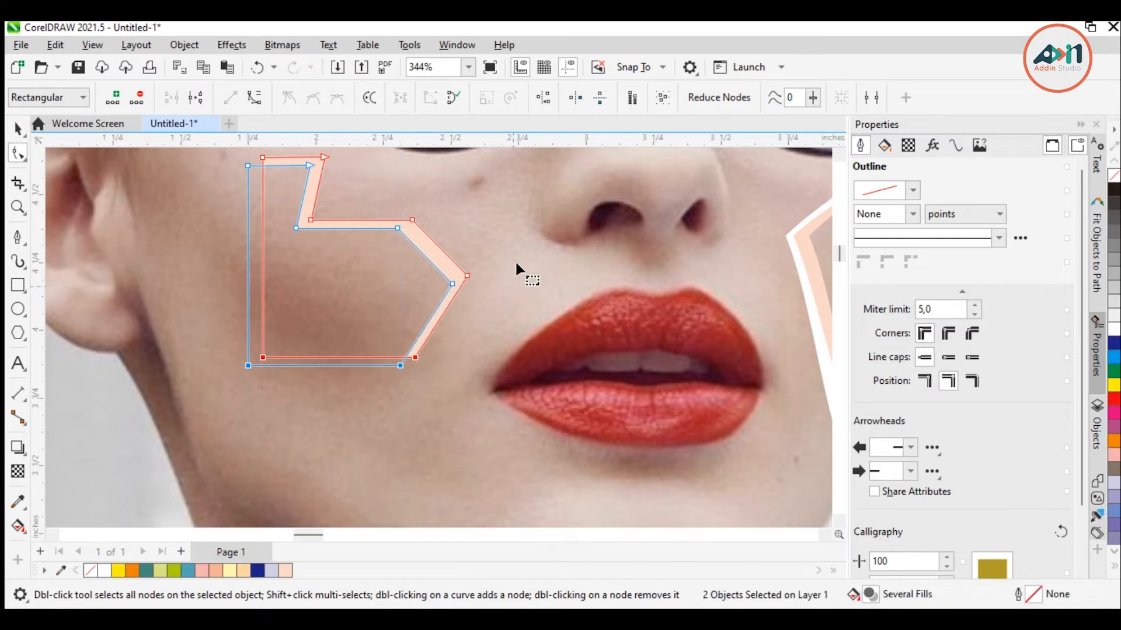
scroll(454, 278, down, 2)
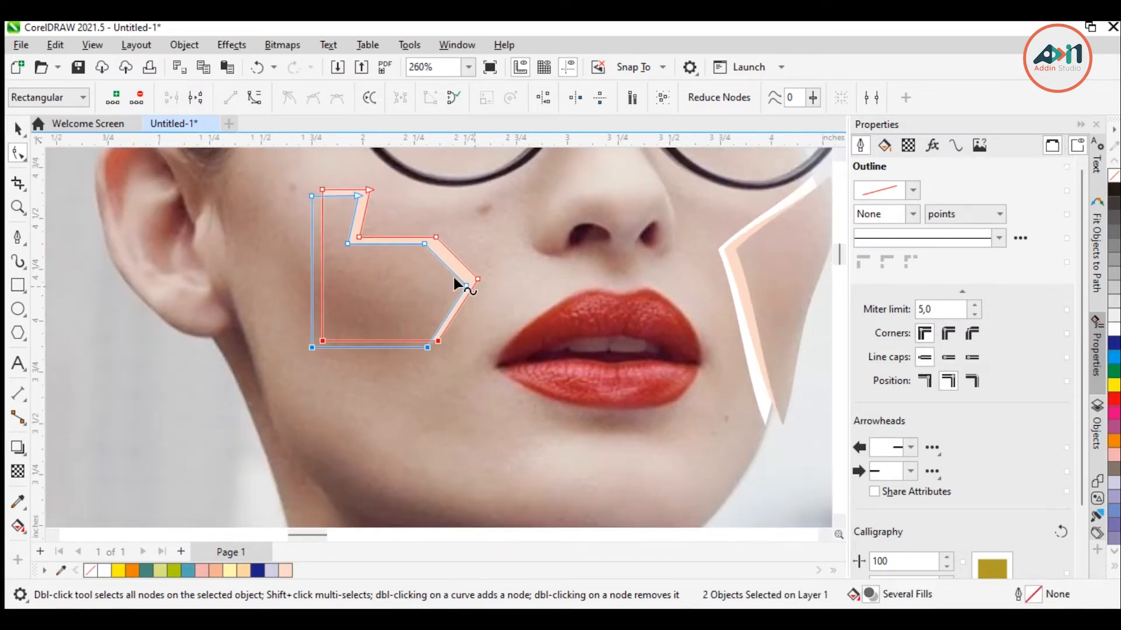
scroll(243, 255, down, 1)
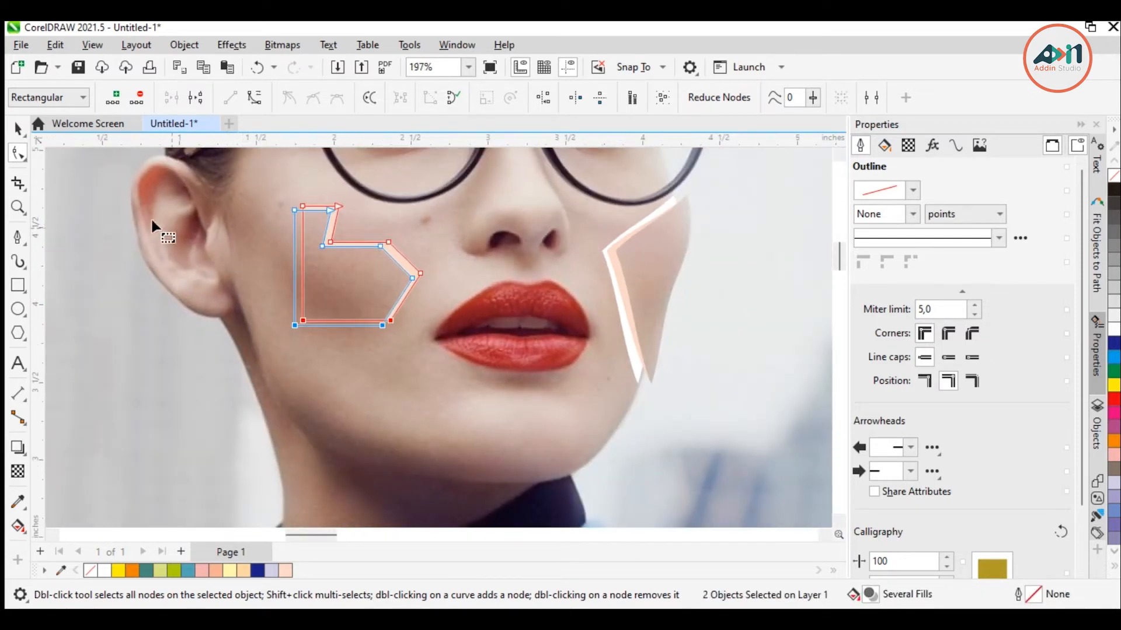
click(18, 128)
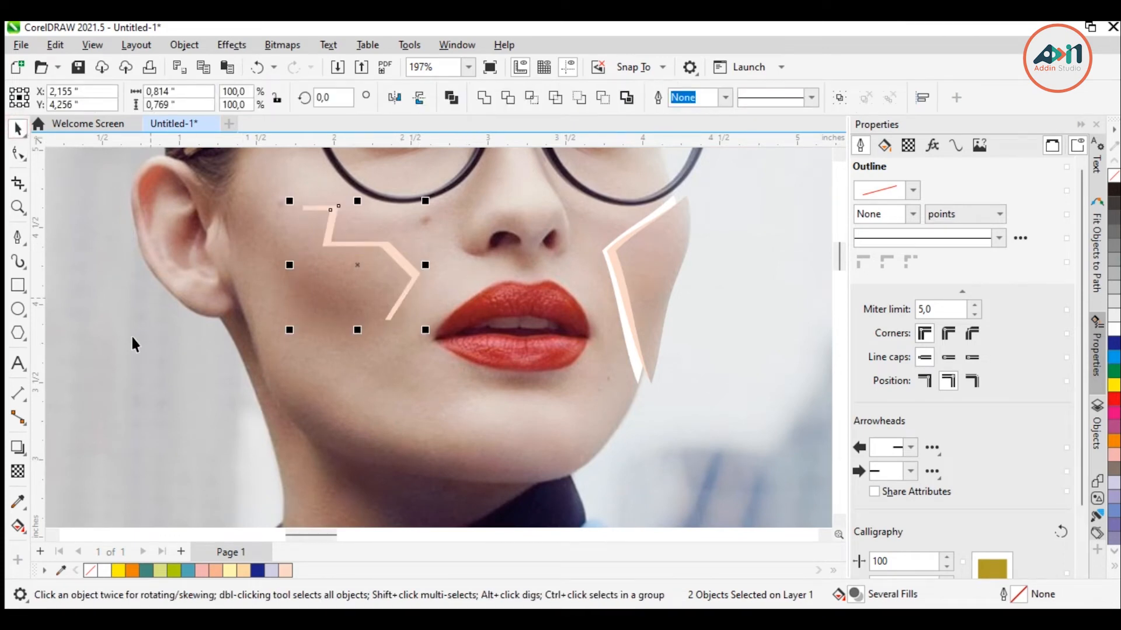
Step: Trim the portrait photo with the extended Faded Pink zigzag shape
click(406, 286)
click(406, 280)
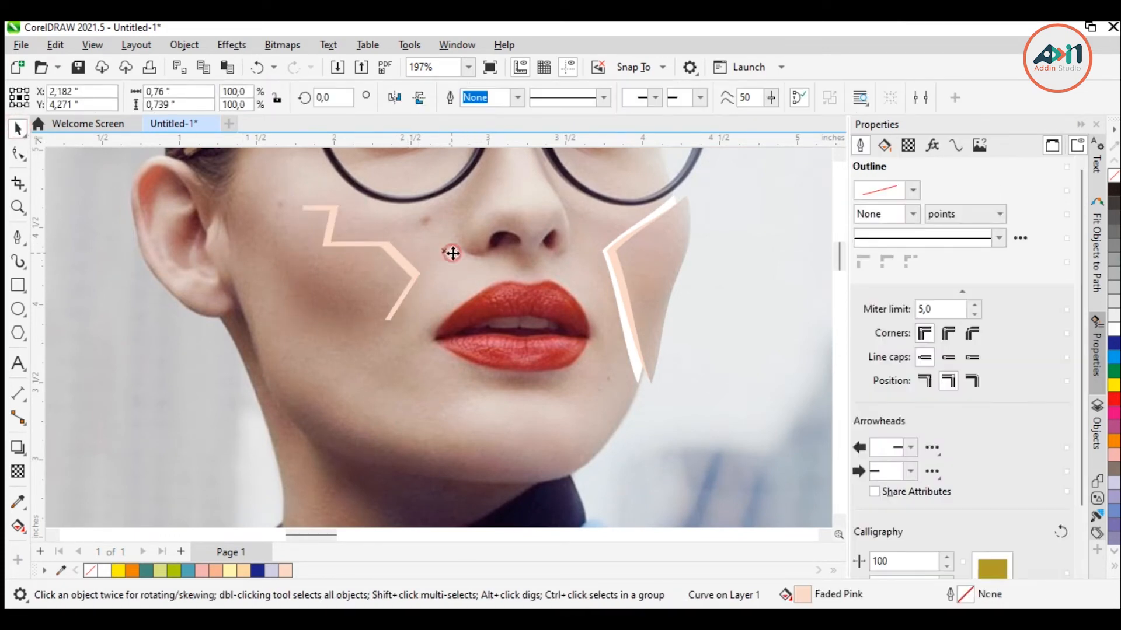
shift+click(452, 253)
click(508, 98)
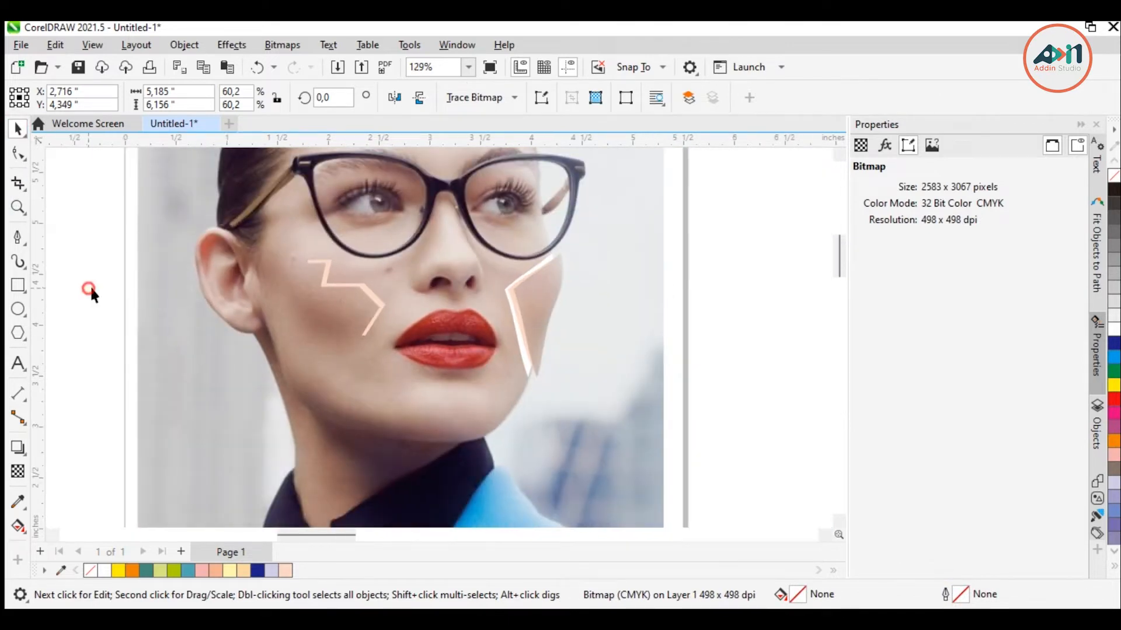
Step: Shift the pink and PowerClipped zigzag shapes together toward the ear to X 2,106 in, Y 4,231 in, and deselect them
click(362, 291)
shift+click(373, 292)
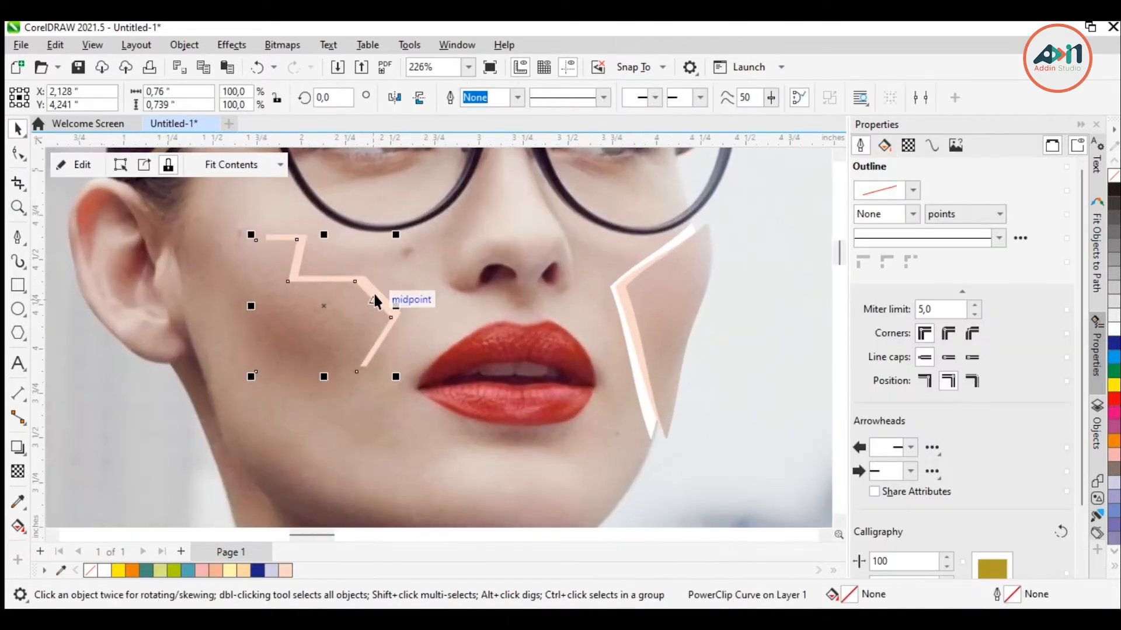
drag(377, 292, 368, 301)
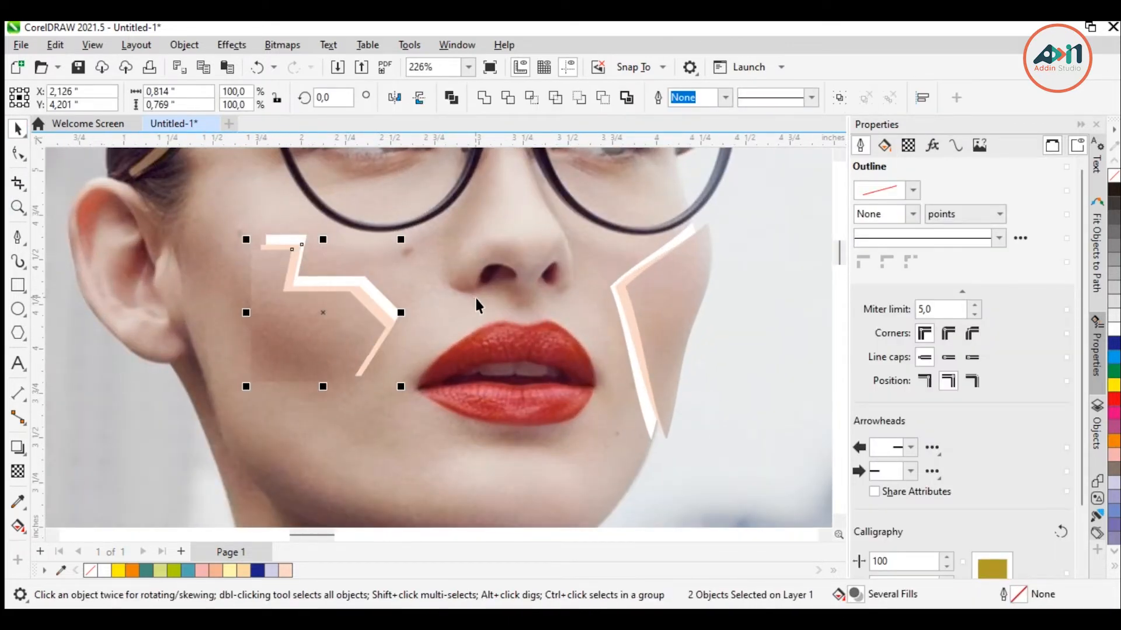
key(Up)
key(Left)
key(Up)
key(Up)
key(Left)
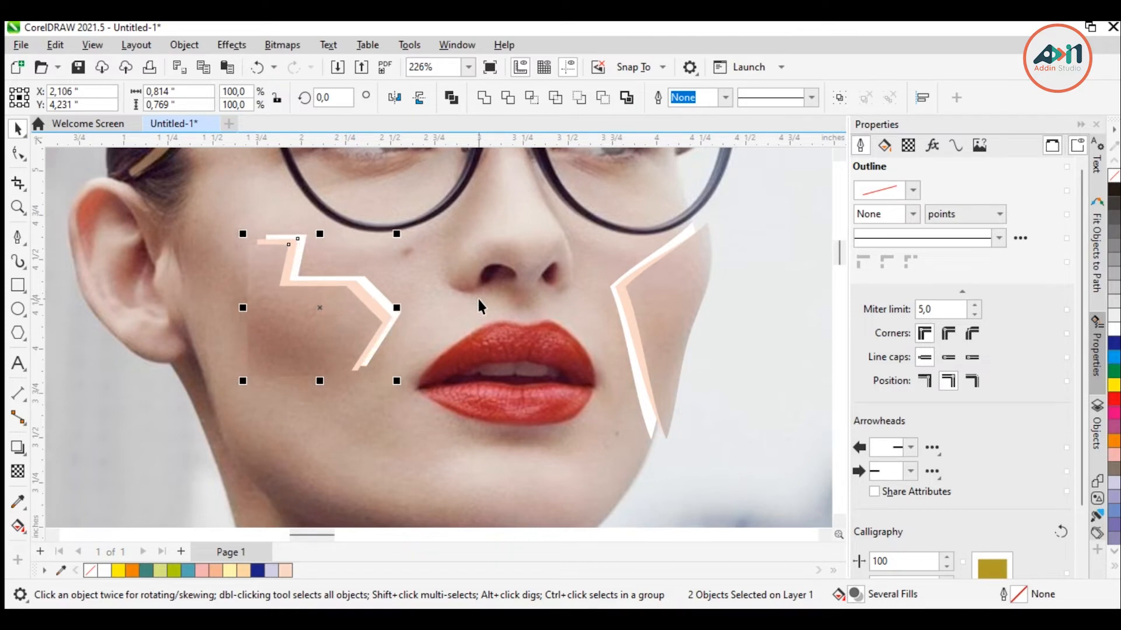
scroll(201, 378, down, 3)
click(93, 324)
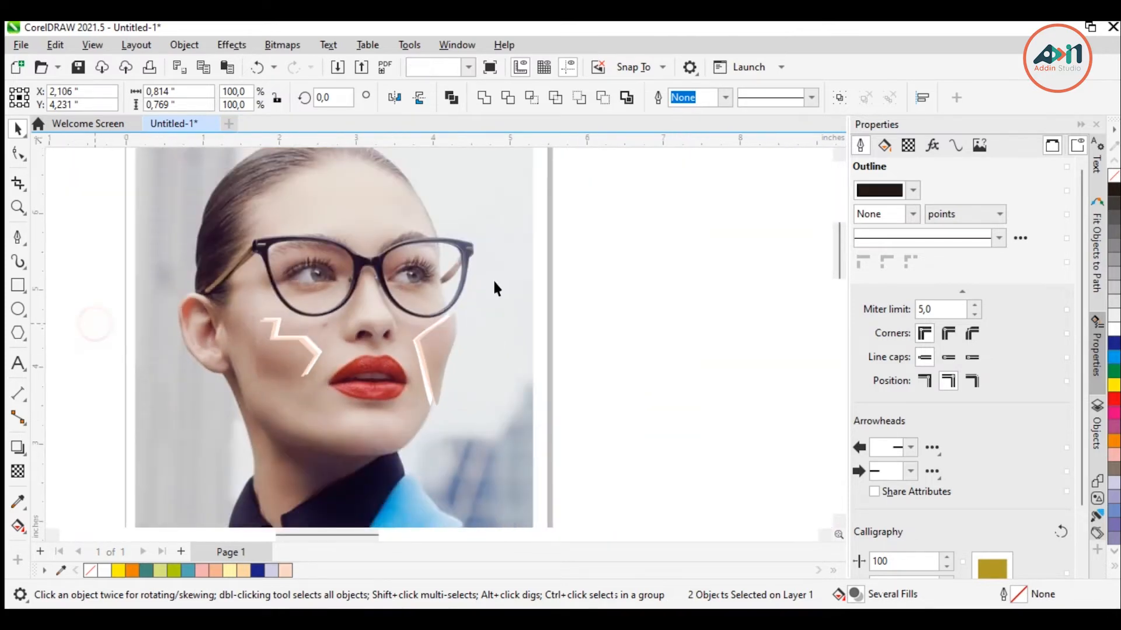
Step: Move the blue BIGSTOCK technology image onto the portrait at X 2,71 in, Y 3,914 in, and send it behind all objects
scroll(493, 285, down, 2)
scroll(225, 363, down, 1)
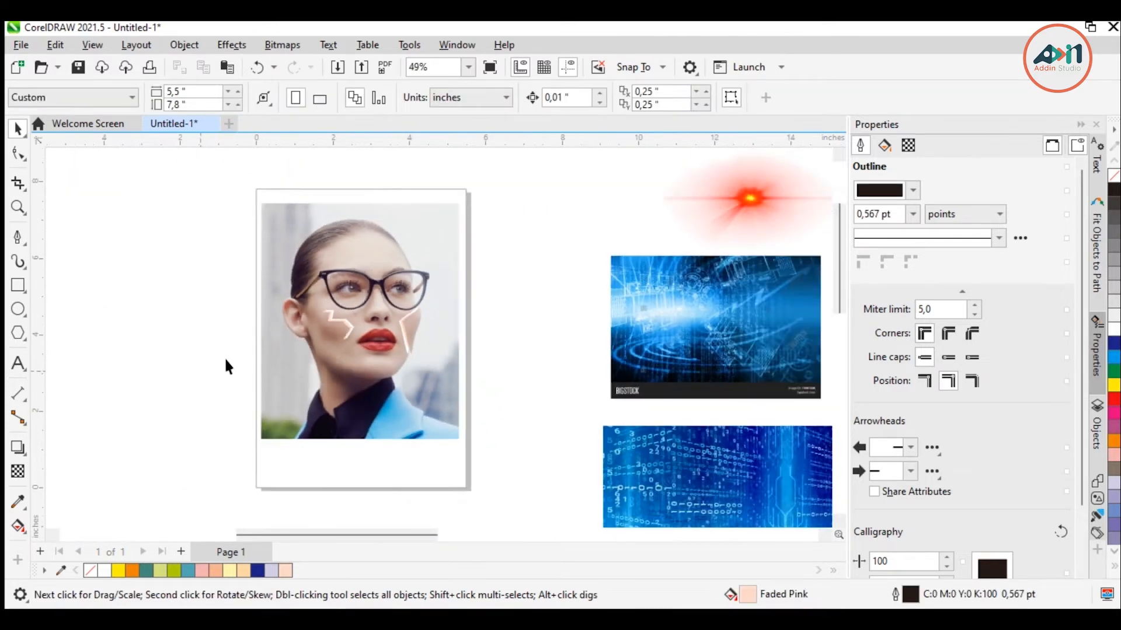
scroll(240, 387, up, 2)
scroll(446, 350, down, 2)
scroll(171, 329, up, 2)
scroll(170, 332, down, 1)
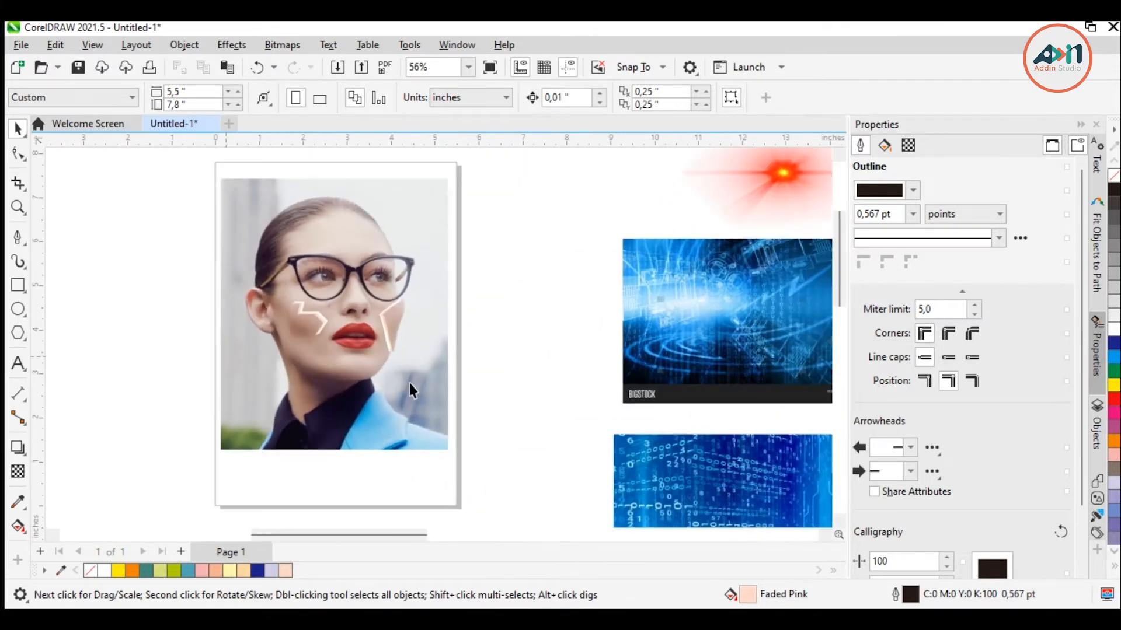
drag(729, 325, 315, 336)
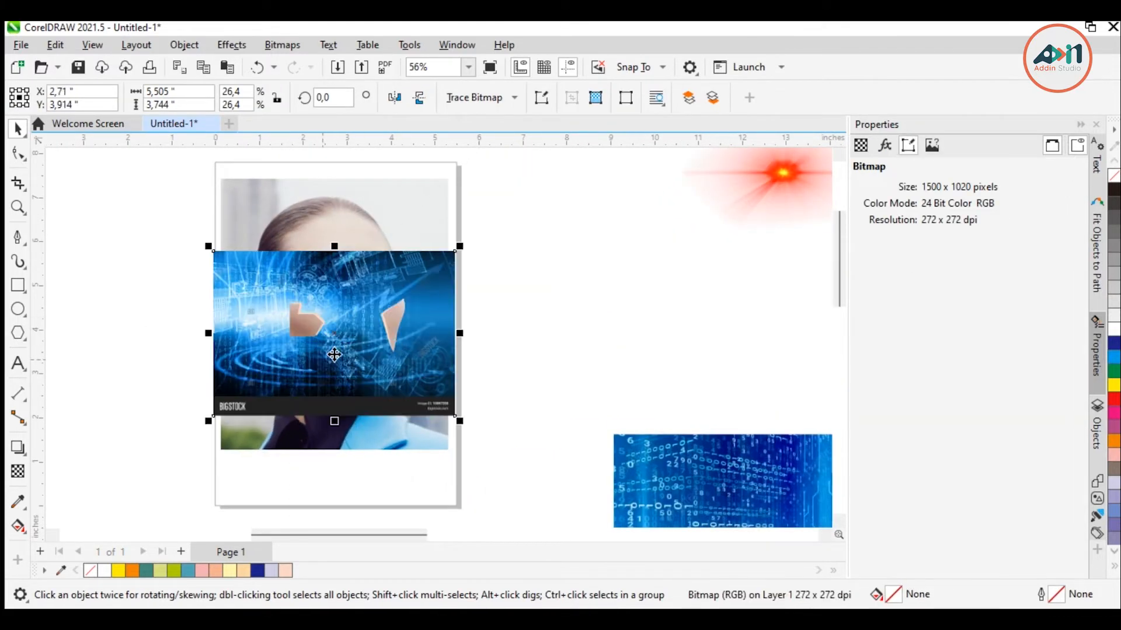
key(shift+Page_Down)
scroll(325, 370, up, 2)
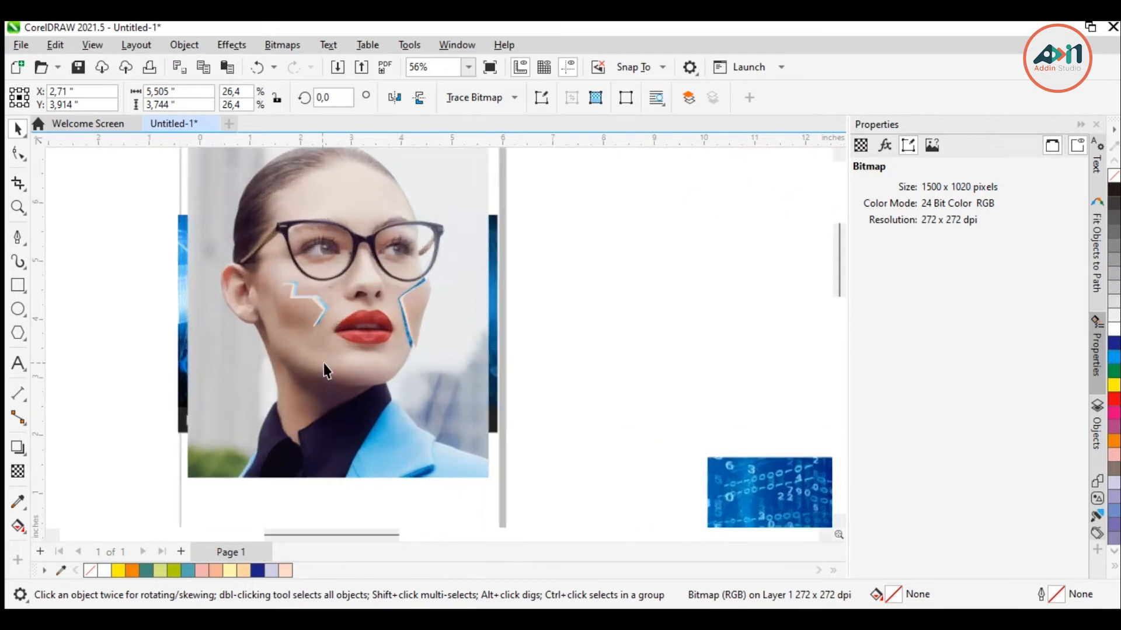
scroll(448, 309, down, 1)
Step: Resize the blue technology image behind the portrait to 5,185 in wide and 3,44 in high
drag(545, 303, 528, 303)
drag(115, 303, 125, 302)
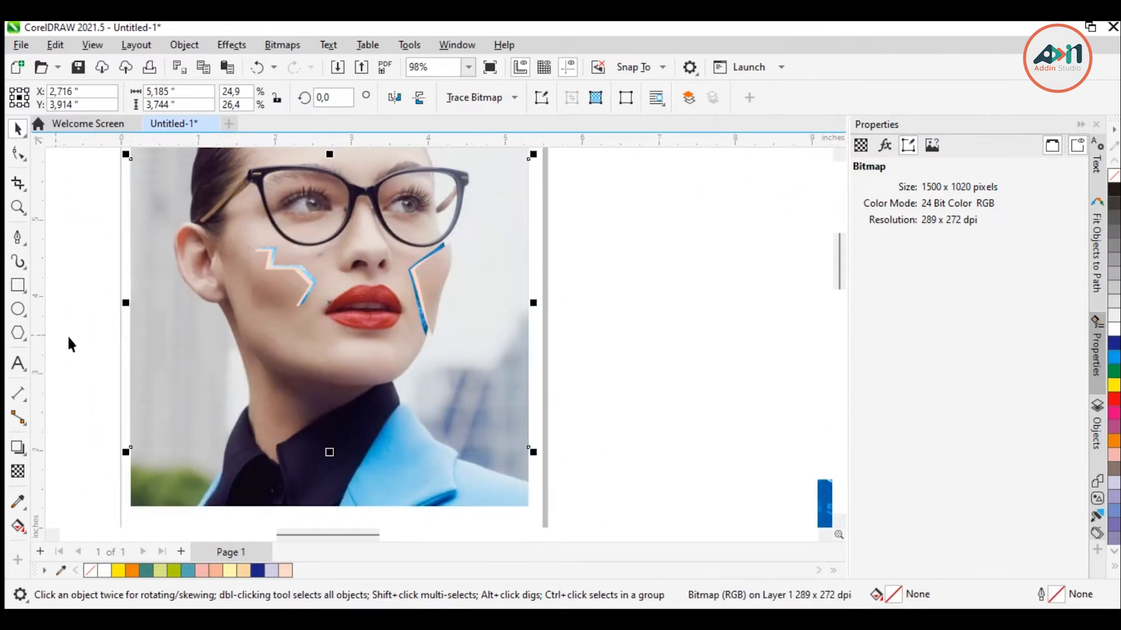
scroll(136, 350, down, 2)
scroll(286, 305, up, 2)
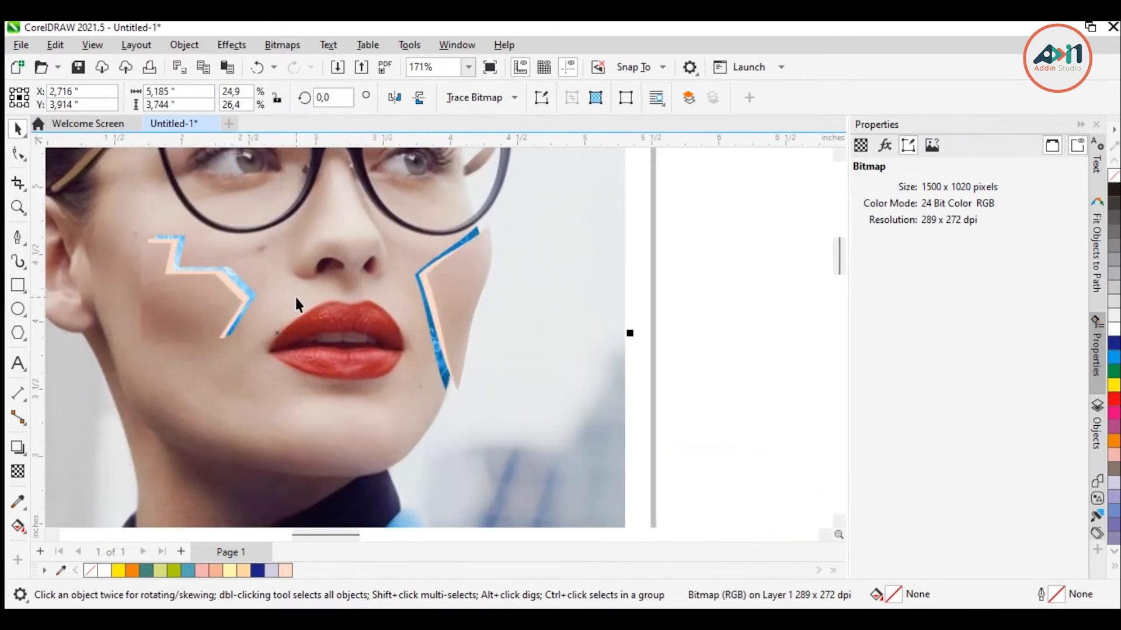
scroll(294, 295, down, 2)
scroll(257, 278, up, 2)
scroll(266, 271, down, 2)
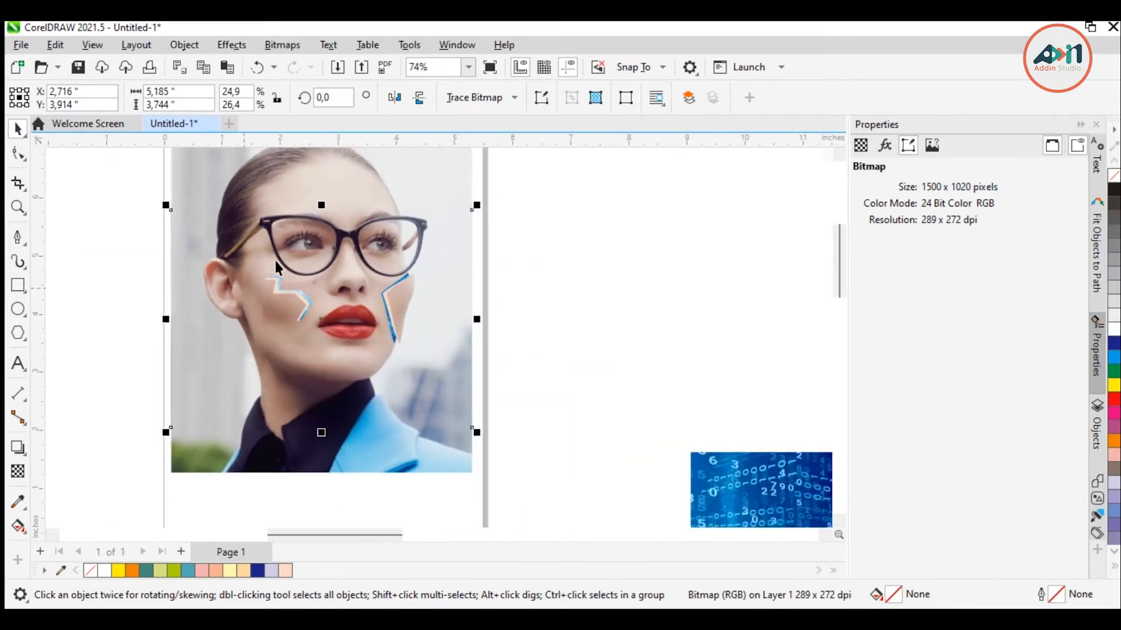
drag(320, 205, 321, 232)
drag(322, 432, 323, 399)
drag(321, 234, 320, 185)
click(125, 233)
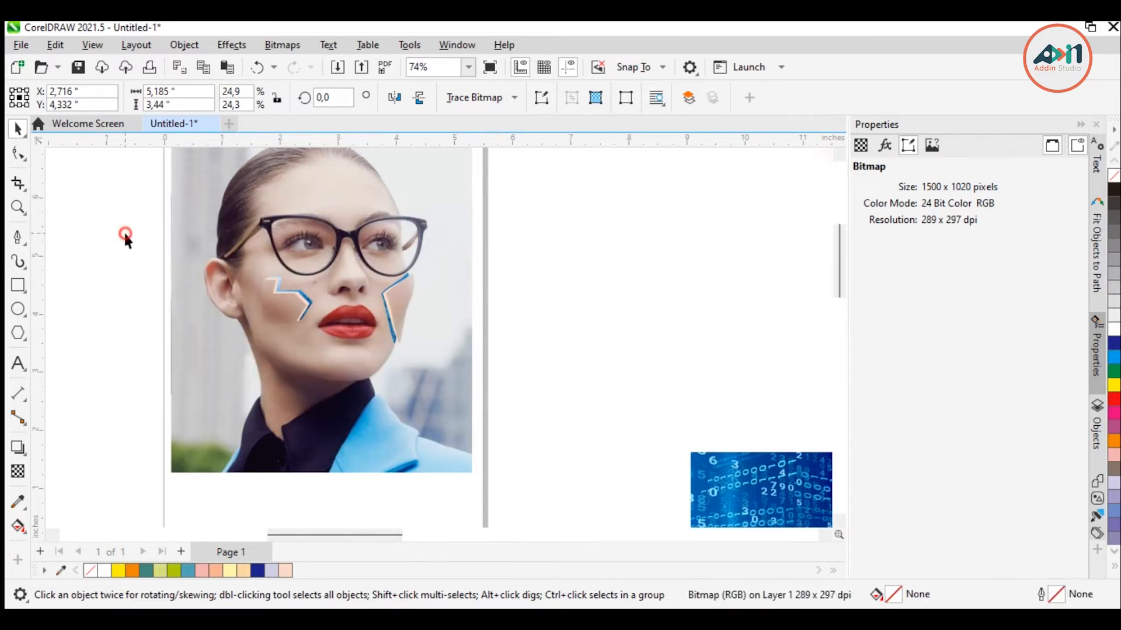
Step: Select the blue image through the cheek cut-out and narrow it from both sides to 4,848 in wide
scroll(519, 289, down, 1)
click(484, 255)
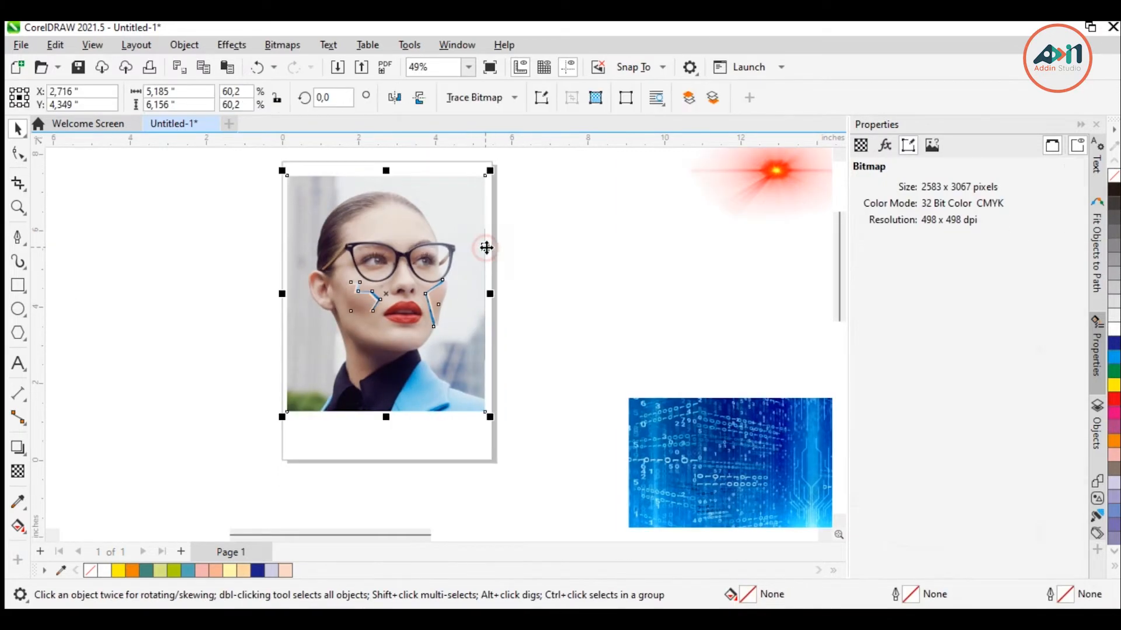
scroll(485, 254, up, 3)
click(488, 241)
click(488, 245)
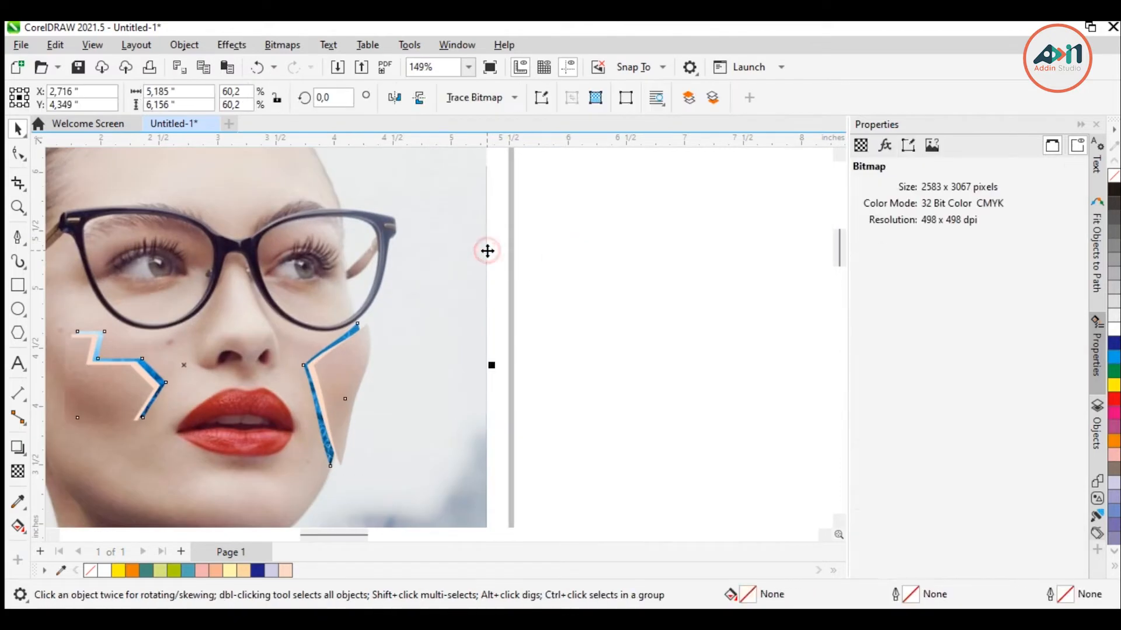
scroll(508, 297, down, 3)
scroll(659, 355, up, 2)
click(689, 302)
scroll(474, 339, up, 3)
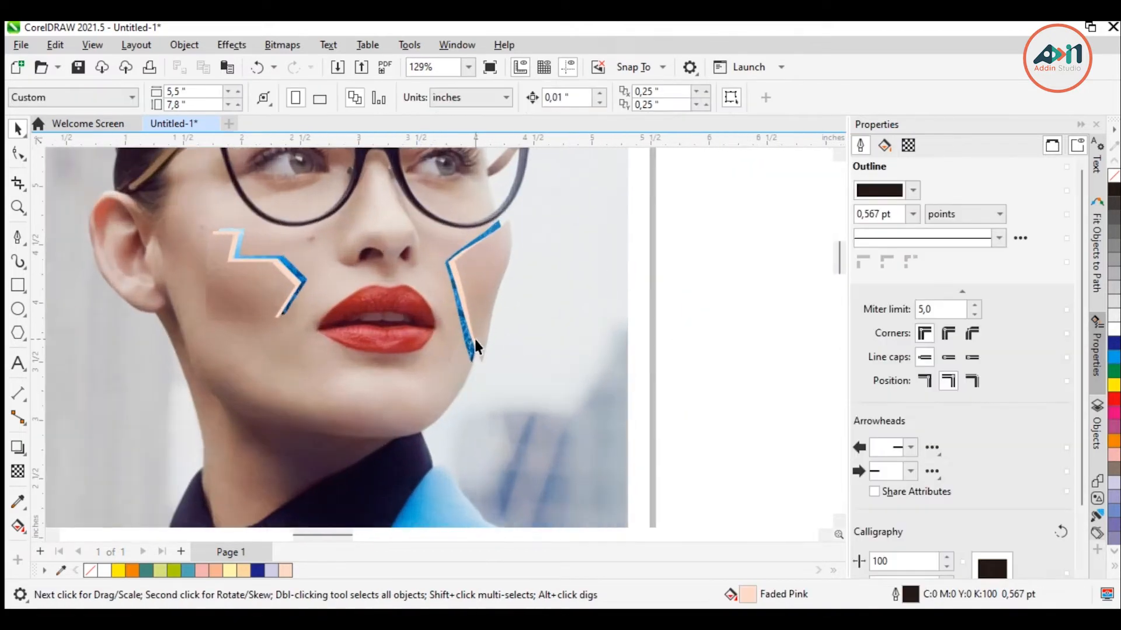
click(300, 270)
scroll(432, 269, down, 4)
drag(577, 254, 566, 253)
drag(109, 255, 129, 252)
scroll(315, 311, down, 3)
scroll(318, 311, down, 1)
click(527, 291)
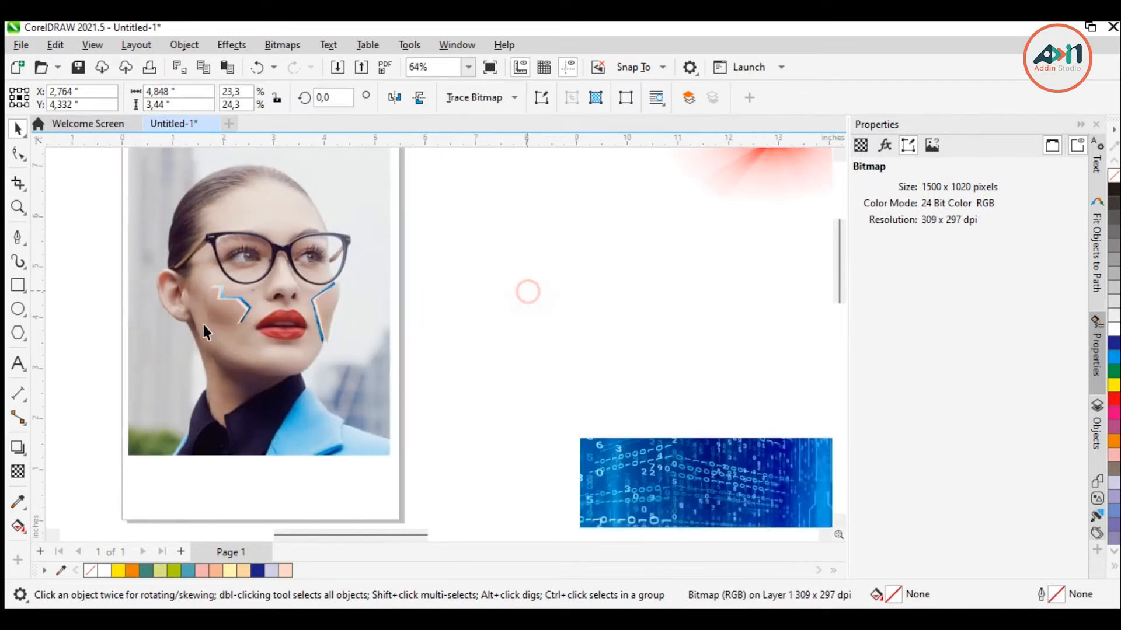
Step: Draw a straight Pen line about 1,129 in wide and 0,27 in high across the glasses lens above the zigzag, from hinge to nose bridge
scroll(182, 315, down, 1)
scroll(146, 245, up, 1)
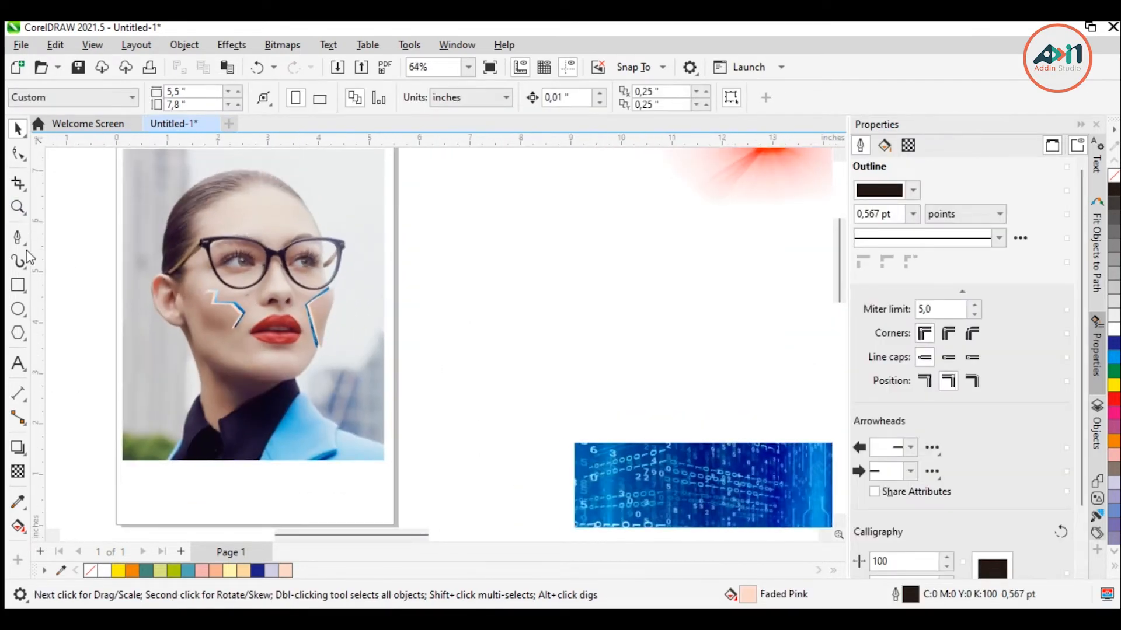
click(16, 237)
scroll(226, 264, up, 8)
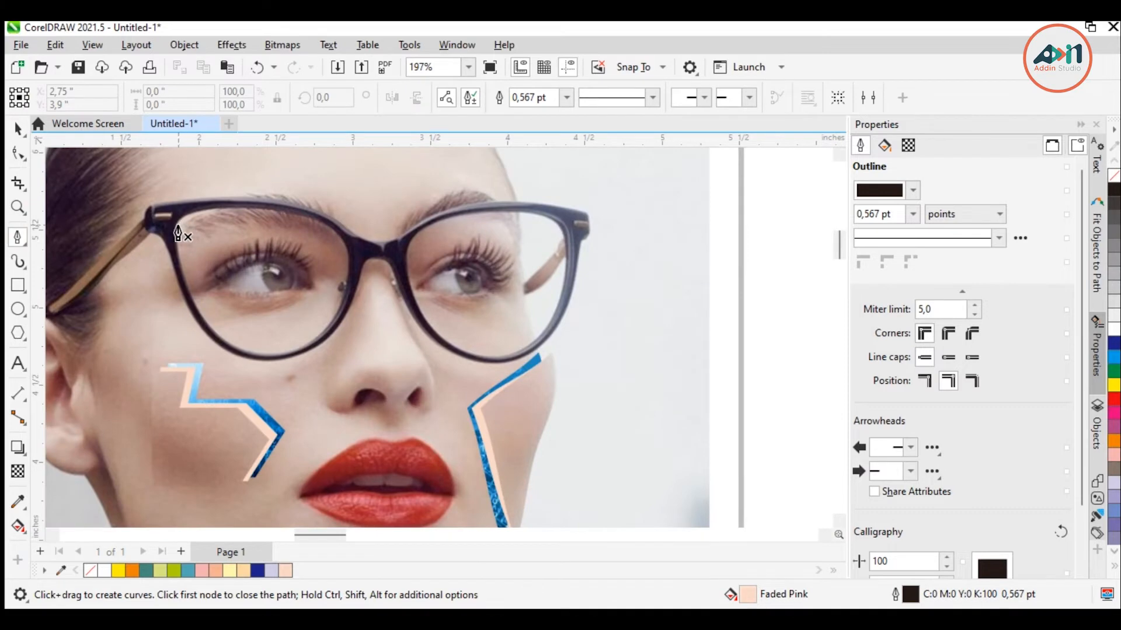
click(169, 224)
click(352, 272)
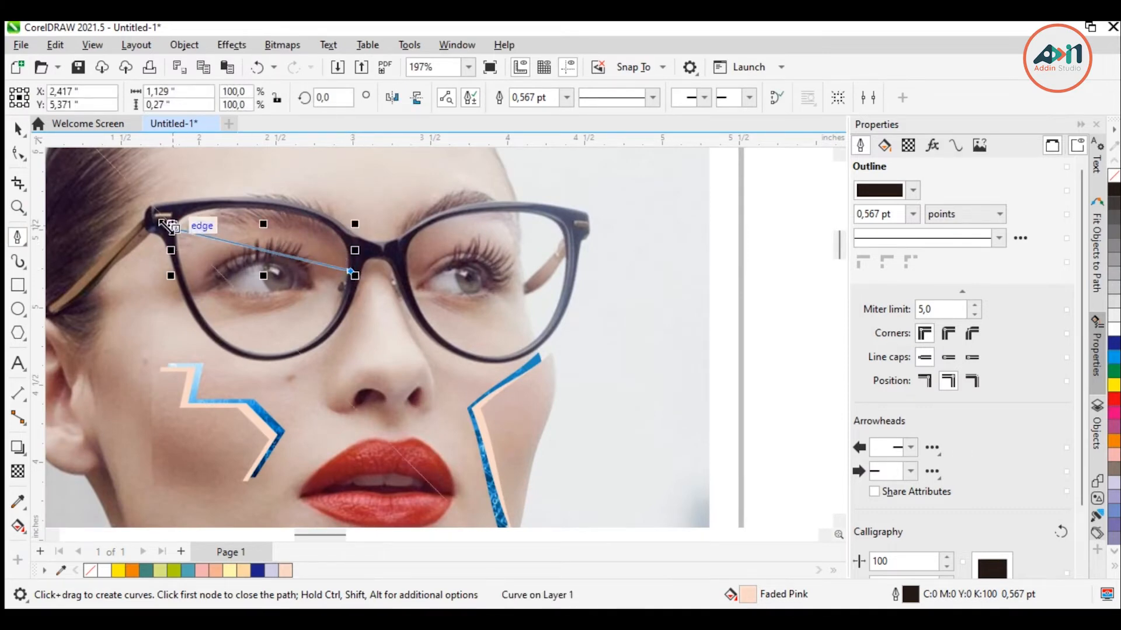
scroll(186, 231, up, 3)
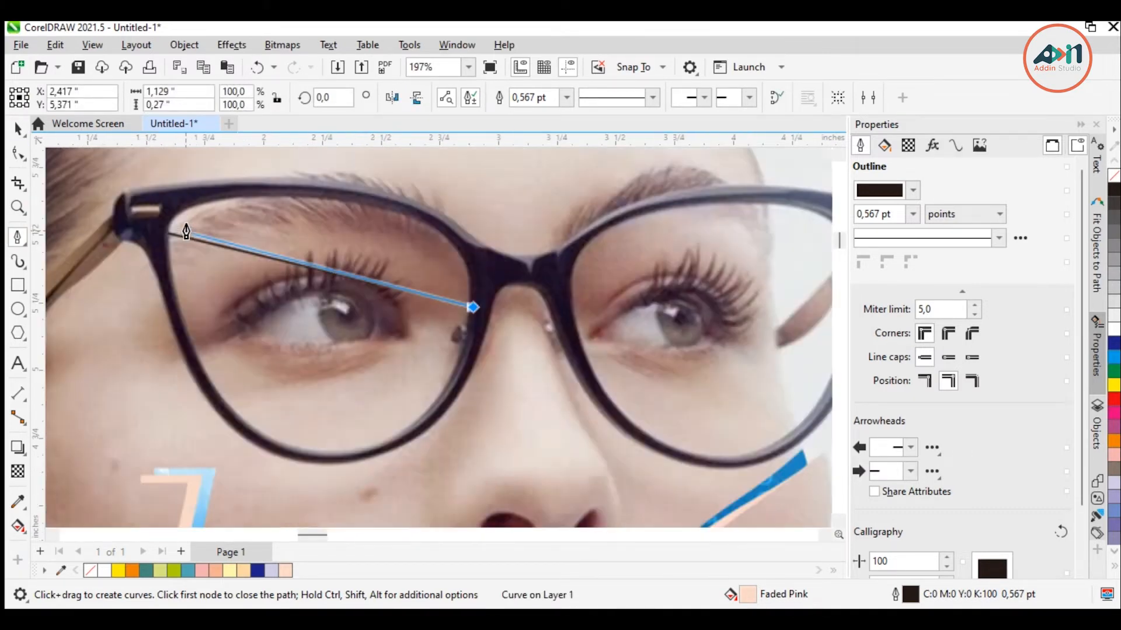
scroll(186, 232, up, 6)
Step: Bend the line across the left glasses lens into a closed shape spanning the lens from top to bottom, and remove its fill
click(18, 129)
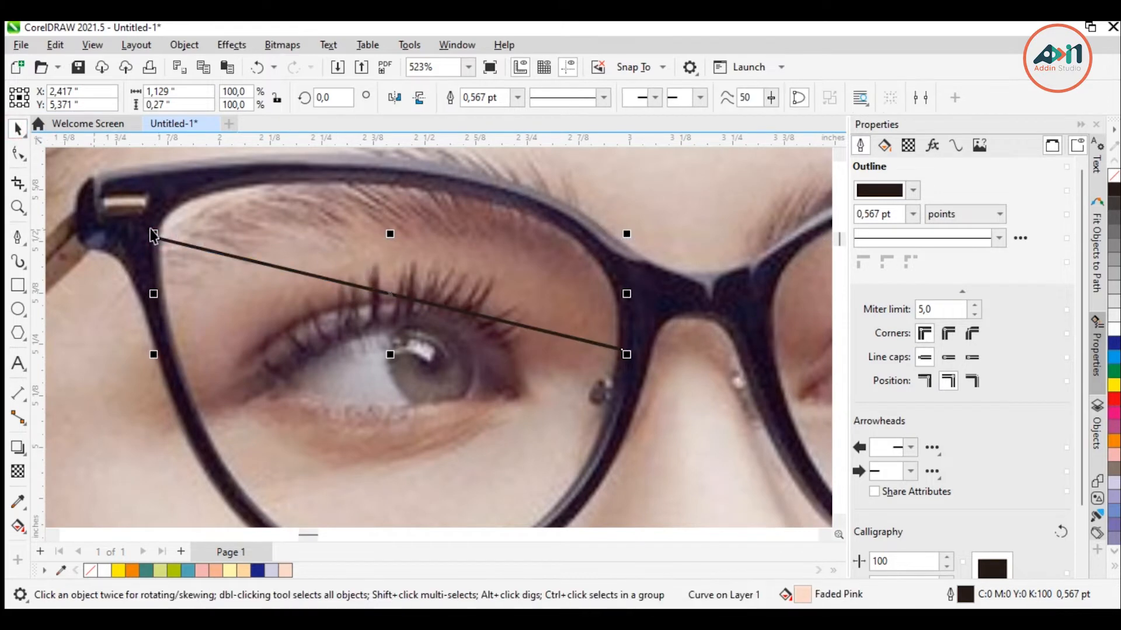
click(18, 157)
scroll(300, 246, down, 2)
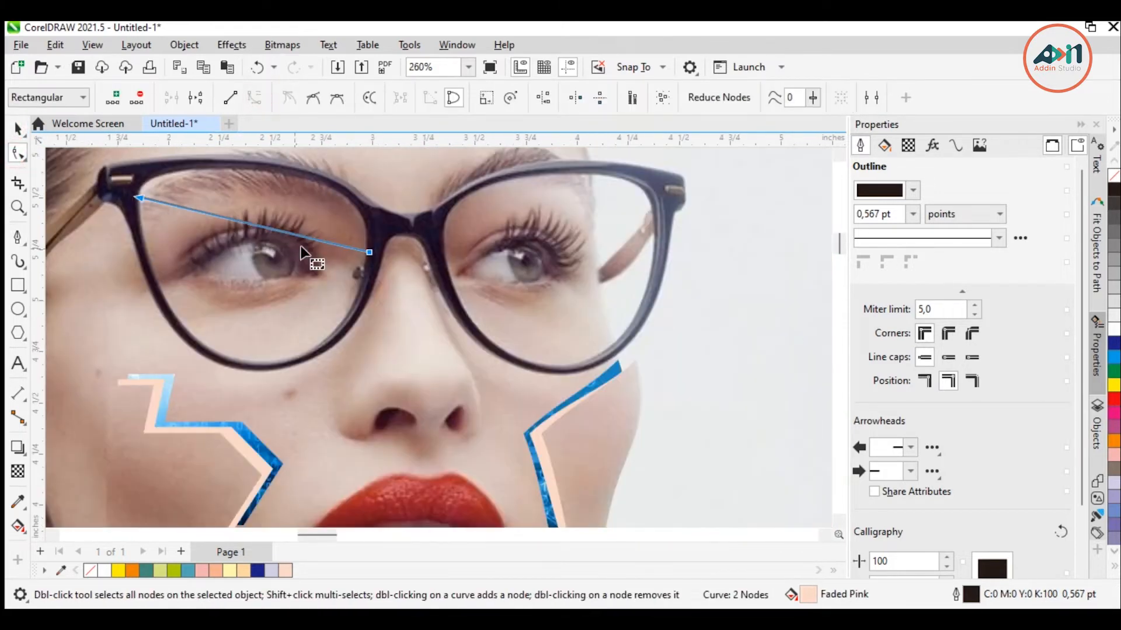
click(261, 226)
click(260, 229)
drag(261, 229, 244, 362)
drag(257, 227, 265, 175)
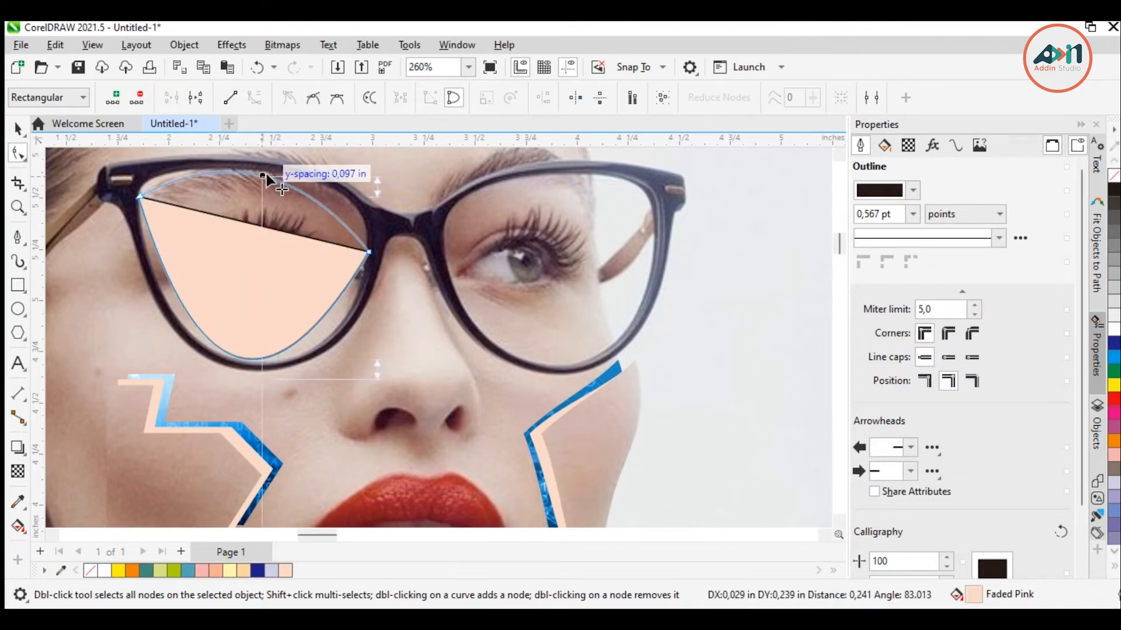
scroll(274, 166, down, 2)
scroll(315, 238, up, 1)
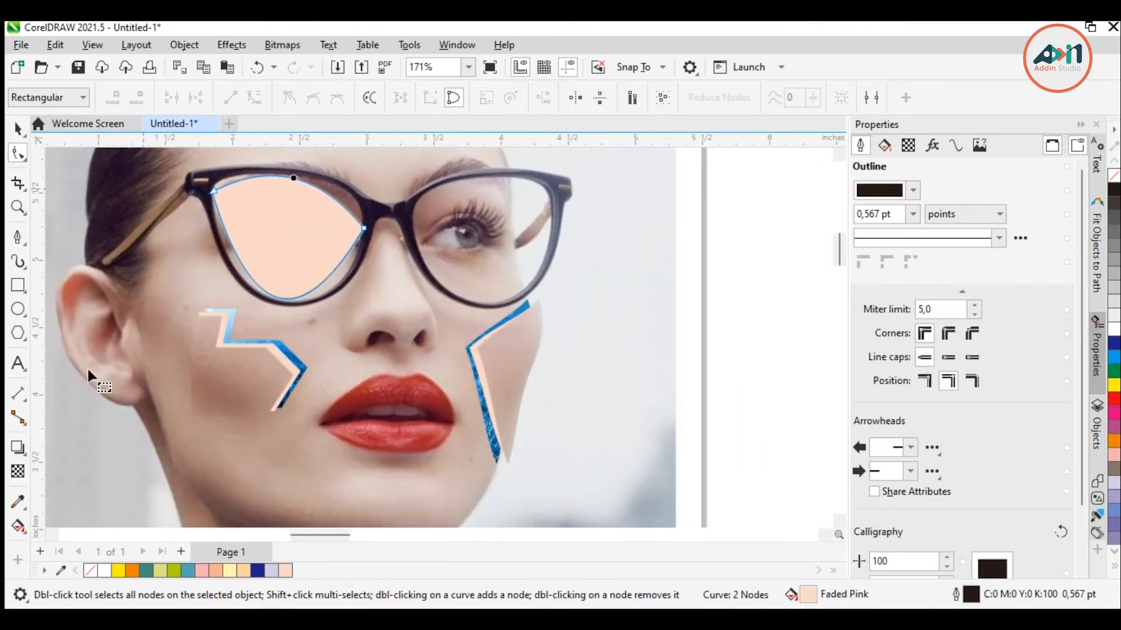
click(90, 571)
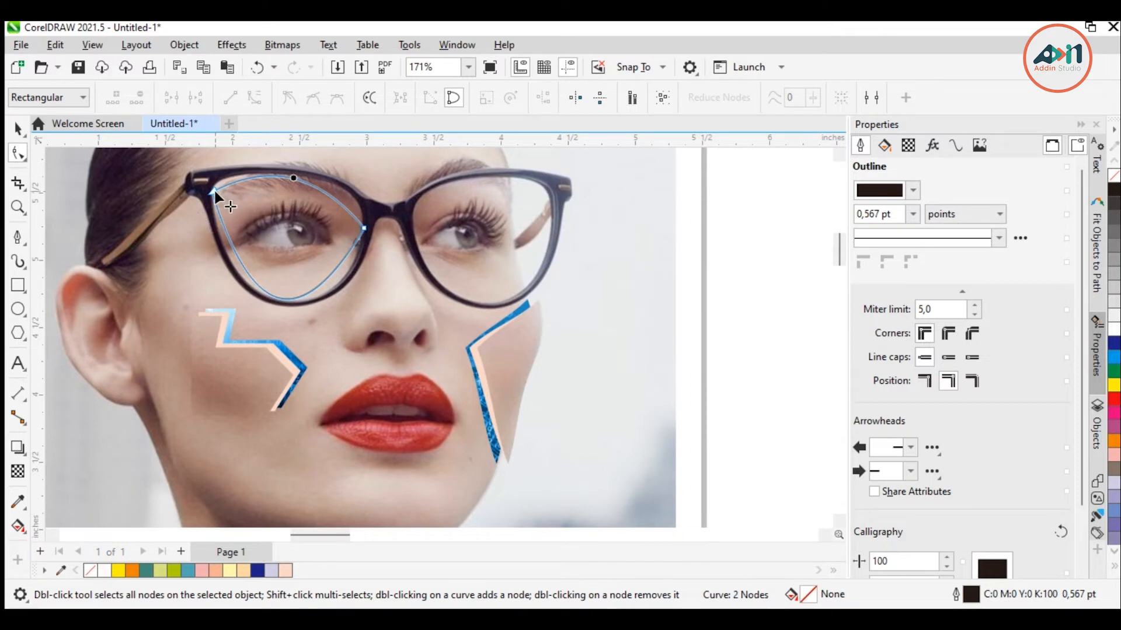
Step: Adjust the curve handles at the hinge and nose-bridge nodes so the left lens outline follows the frame's upper and lower inner edges
click(214, 188)
click(268, 168)
click(213, 191)
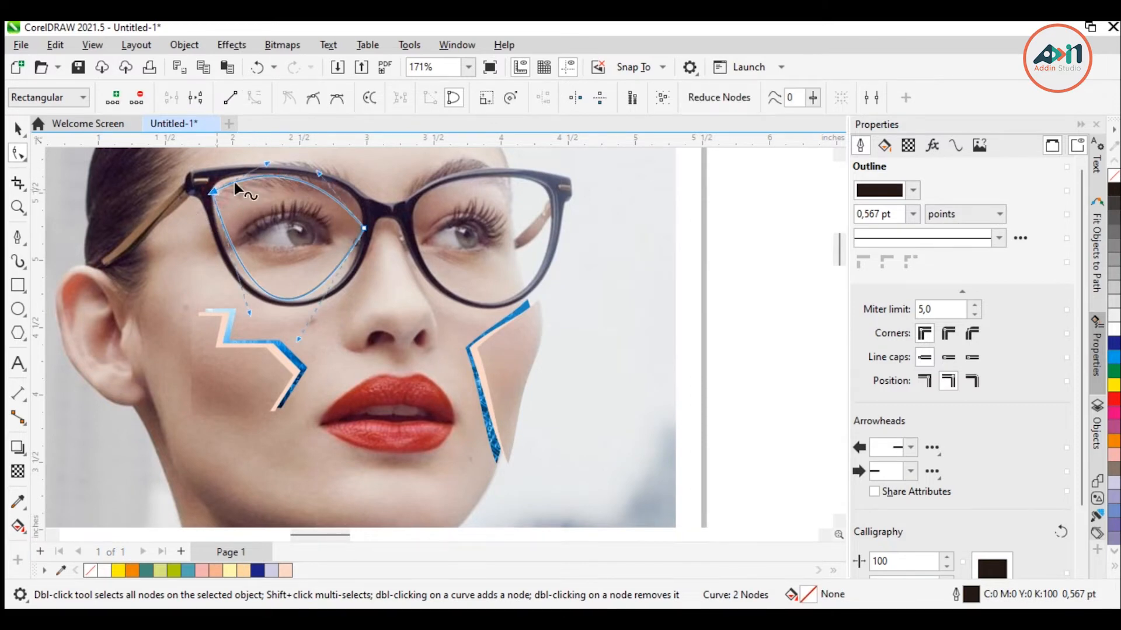
drag(267, 164, 227, 161)
drag(320, 173, 358, 164)
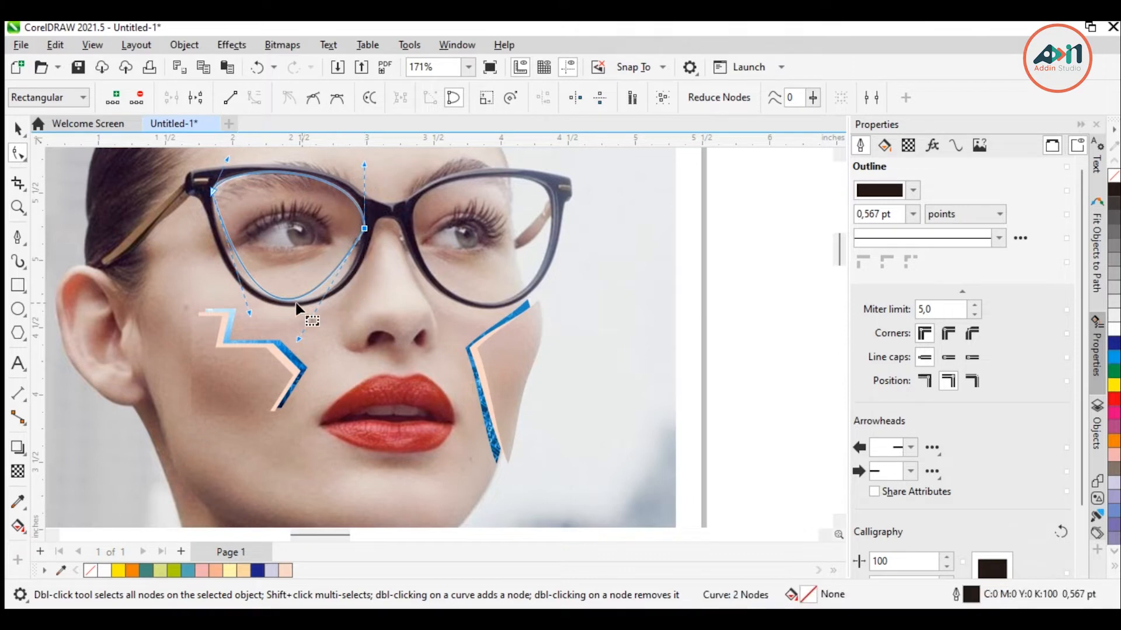
drag(299, 339, 344, 331)
drag(249, 311, 217, 329)
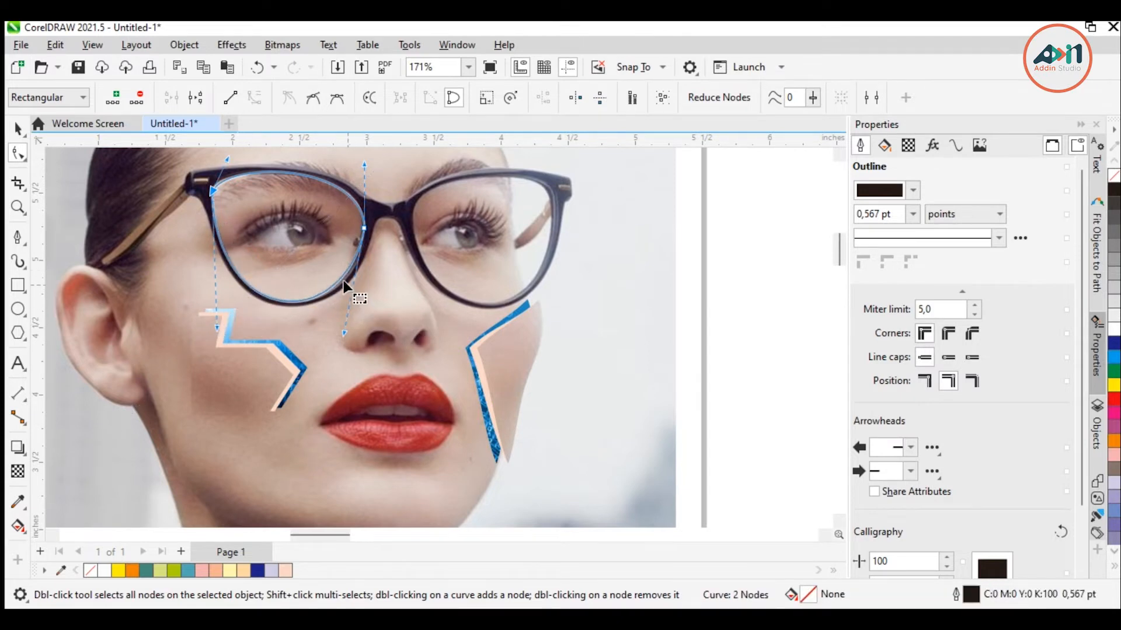
scroll(344, 286, up, 5)
scroll(345, 426, down, 2)
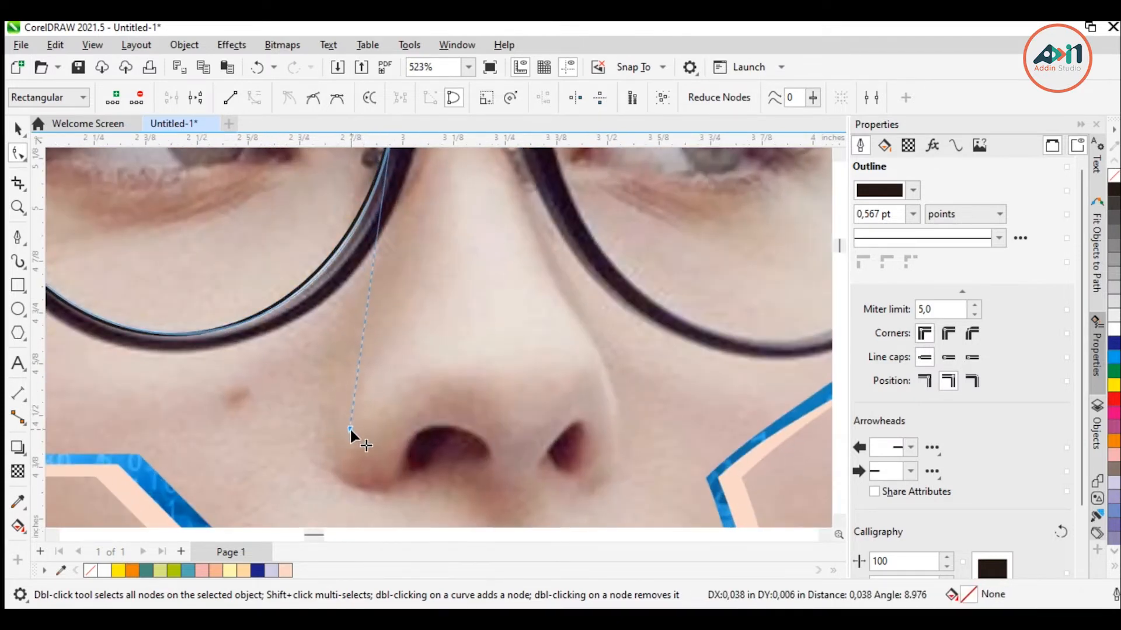
scroll(349, 427, down, 2)
click(17, 129)
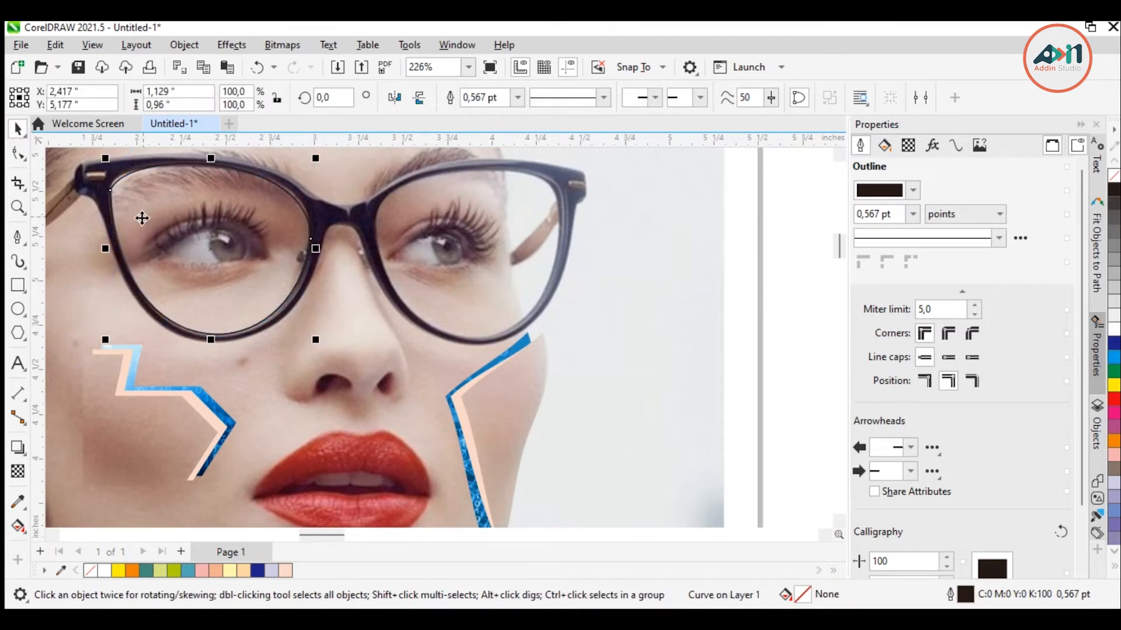
Step: Fine-tune the left lens outline at the hinge node and the upper nose-bridge handle, to about 1,132 in wide and 0,954 in high
click(18, 152)
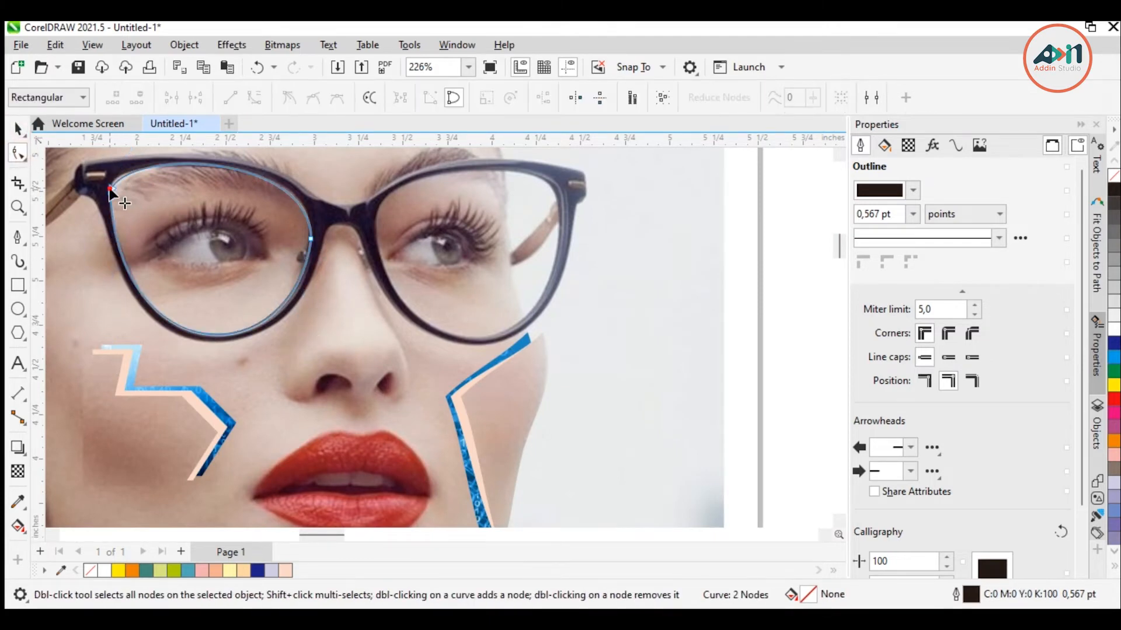
click(110, 188)
scroll(124, 240, down, 1)
drag(122, 189, 116, 191)
scroll(125, 234, up, 1)
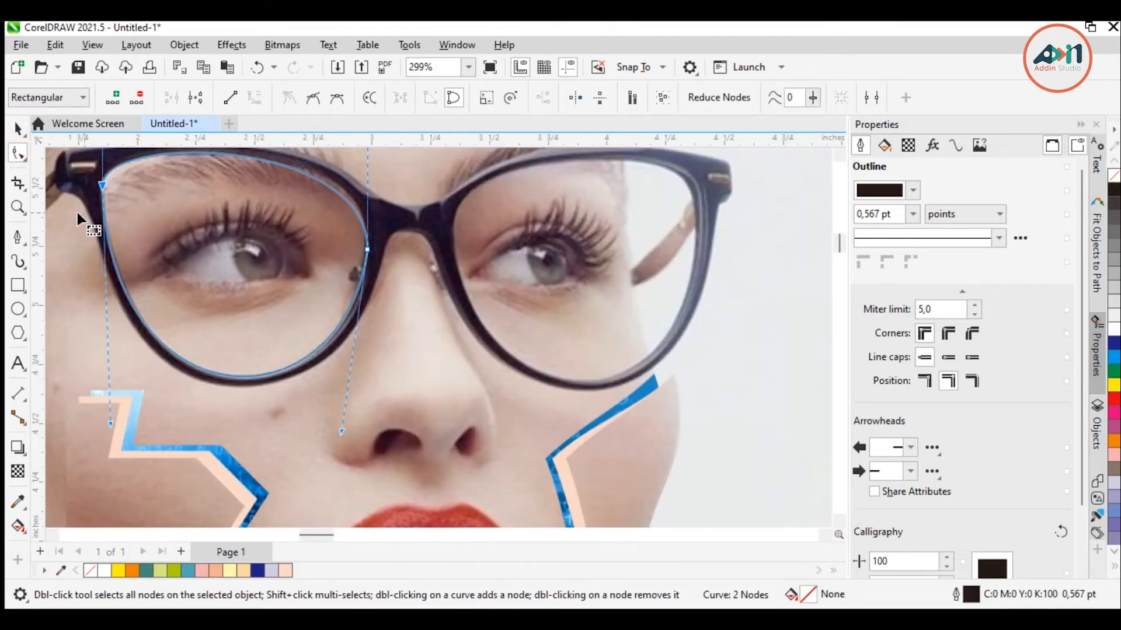
scroll(76, 208, down, 2)
drag(324, 187, 334, 184)
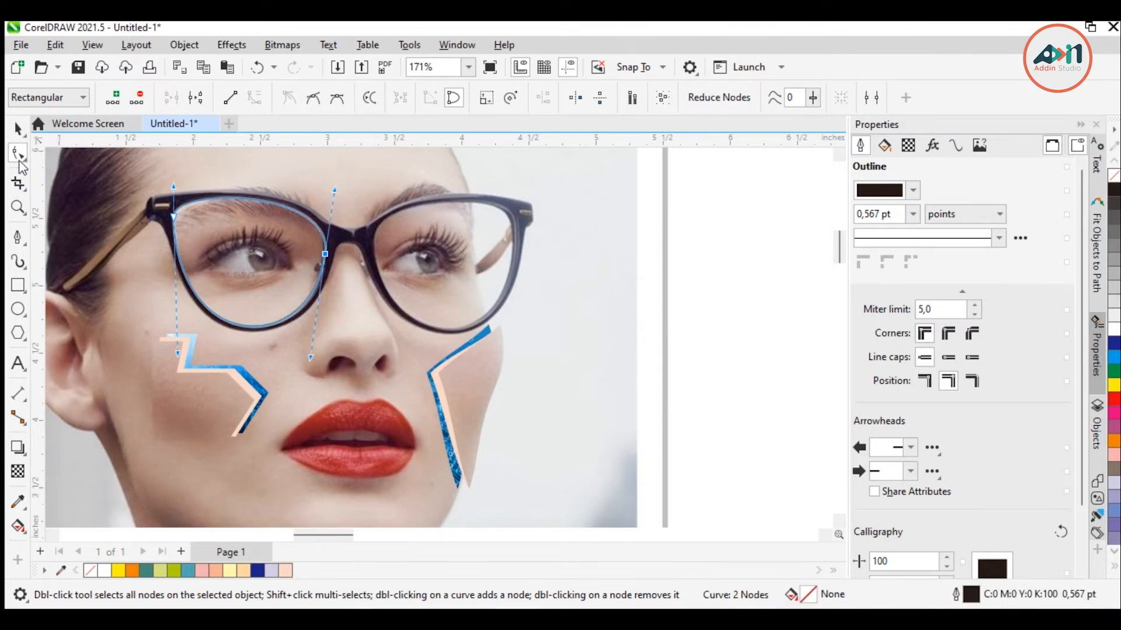
Step: Place a horizontally mirrored copy of the left lens outline over the right lens at X 3,917 in, Y 5,186 in
key(space)
drag(168, 261, 389, 271)
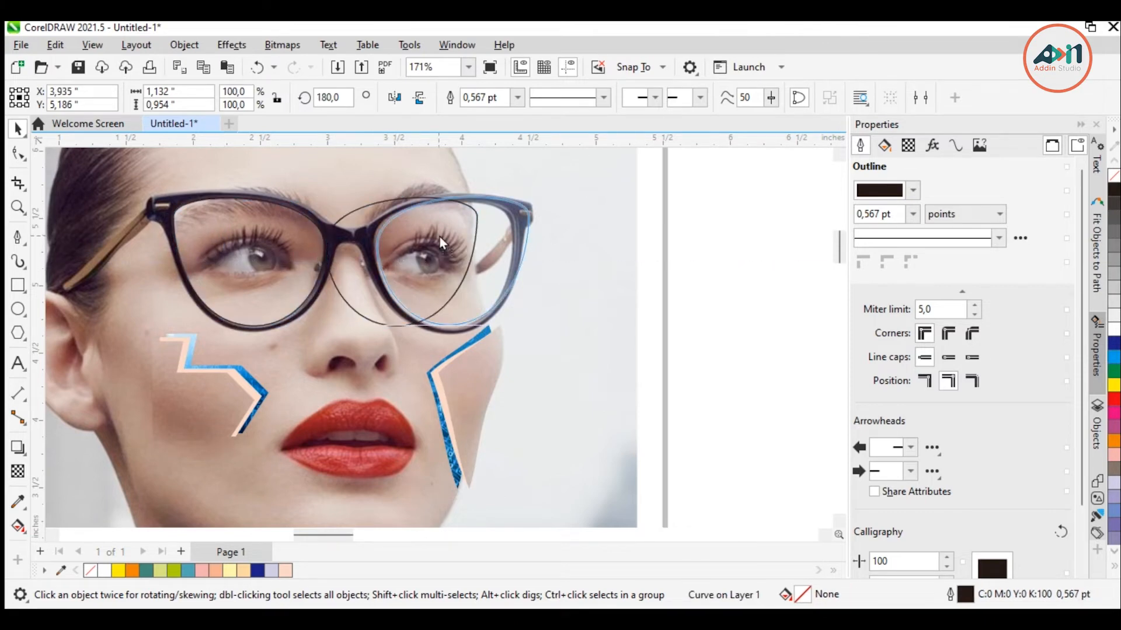
drag(437, 233, 437, 234)
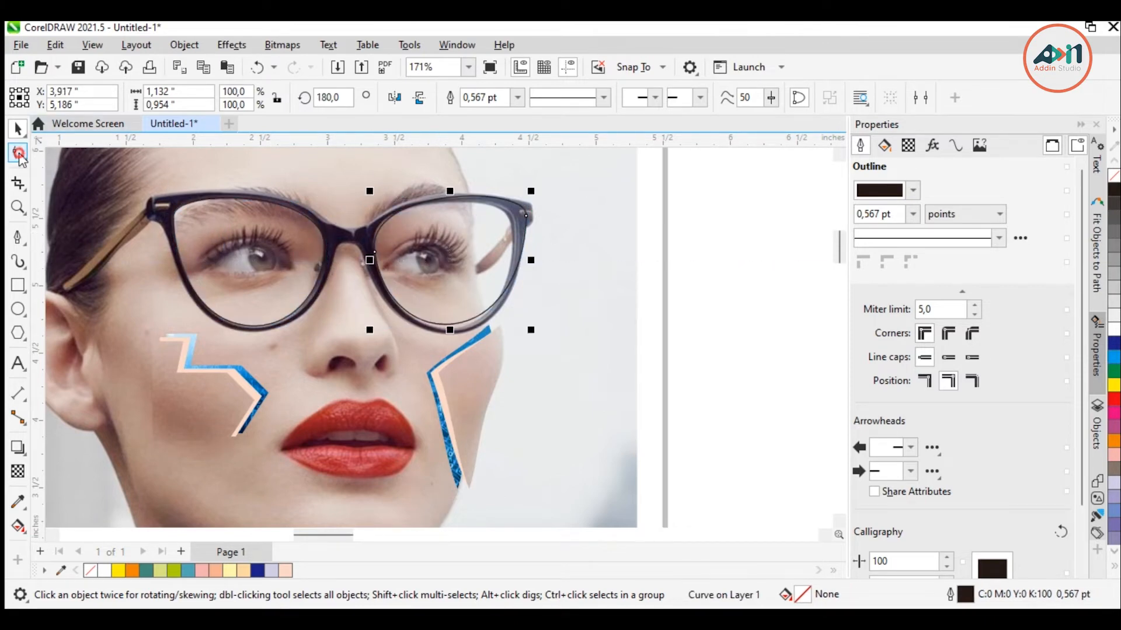
Step: Reshape the mirrored outline by moving its nodes and curve handles to follow the right lens frame
click(19, 154)
click(254, 282)
drag(366, 278, 366, 265)
scroll(404, 276, down, 1)
drag(365, 186, 365, 201)
drag(580, 229, 561, 239)
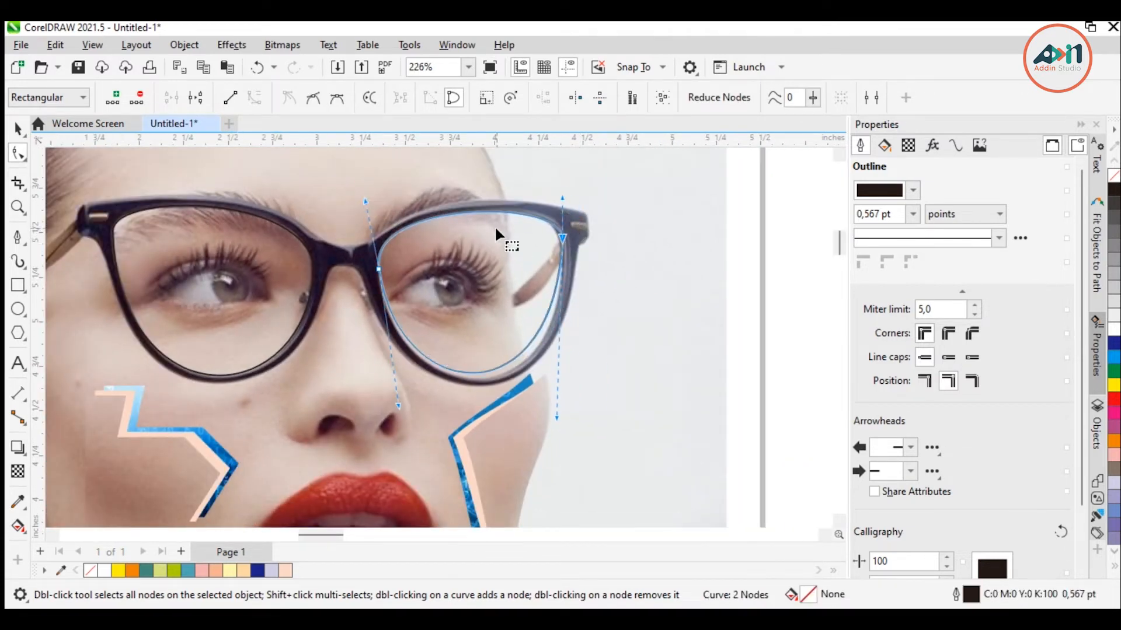
drag(559, 415, 575, 421)
drag(397, 405, 391, 415)
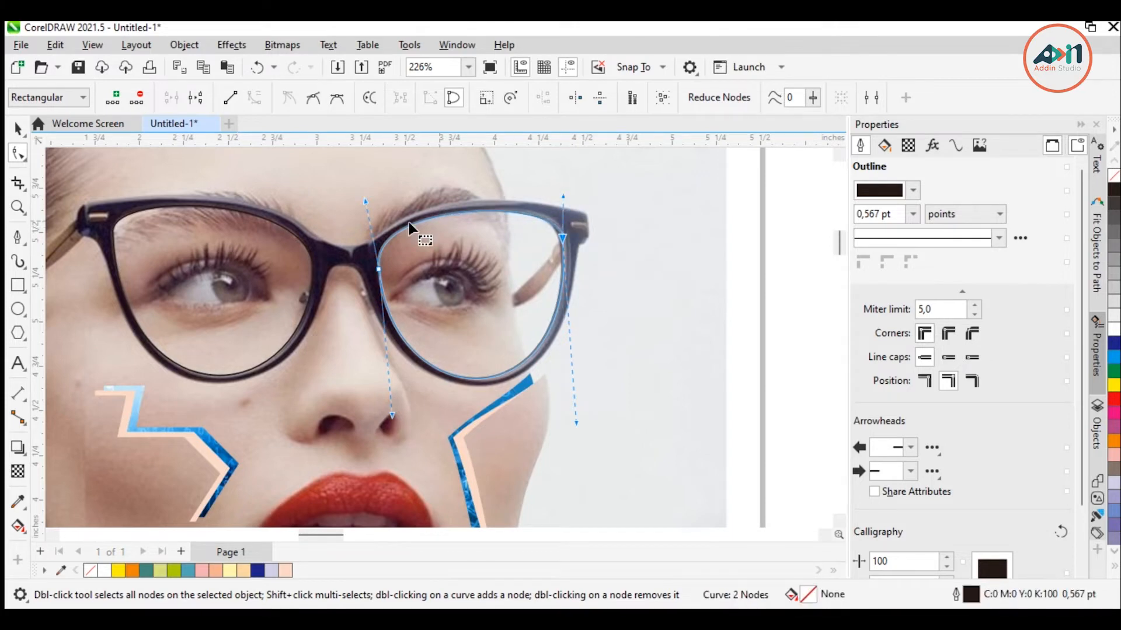
scroll(338, 222, down, 2)
scroll(316, 265, down, 2)
click(18, 129)
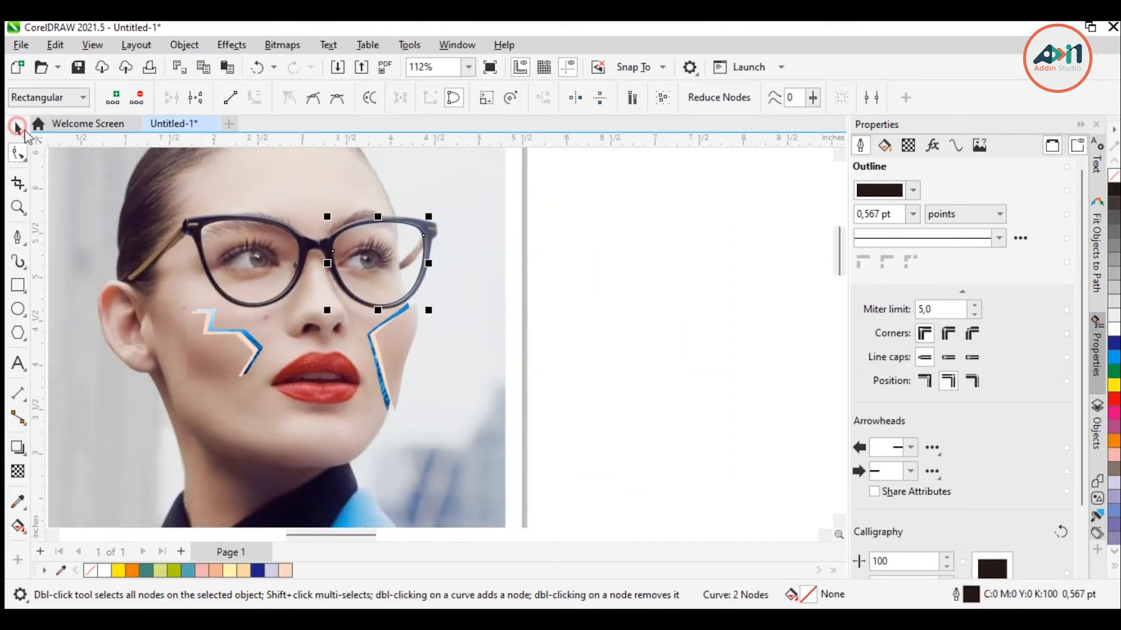
Step: Move the blue light-streak image beside the portrait, to X 9,785 in, Y 4,332 in
click(302, 272)
scroll(311, 290, down, 2)
scroll(314, 382, down, 2)
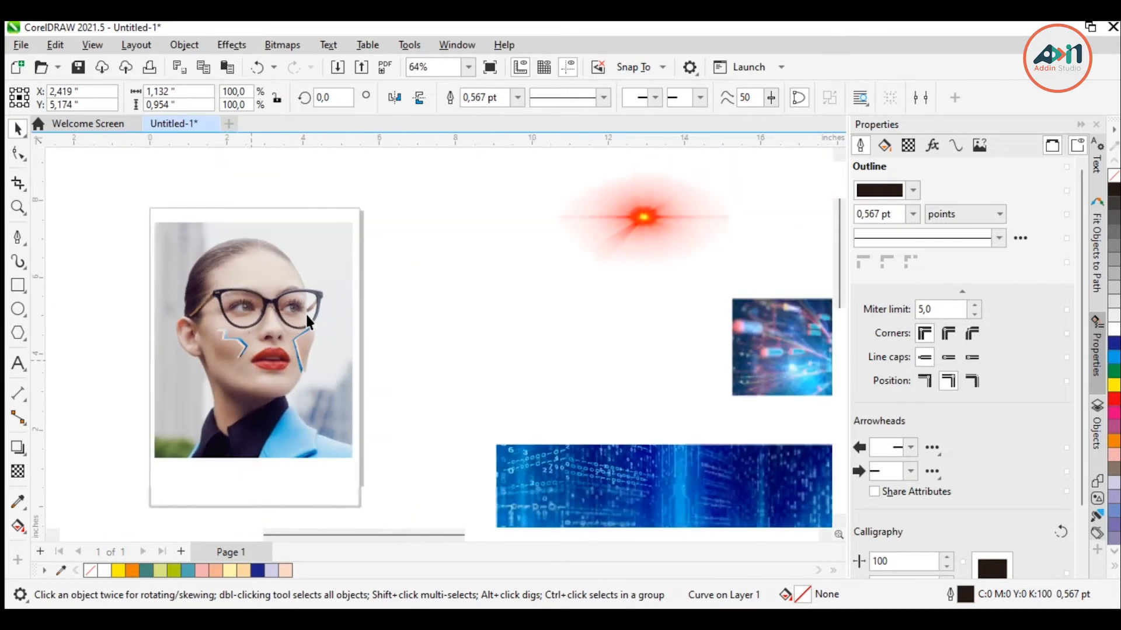
drag(778, 495, 514, 359)
scroll(350, 290, down, 1)
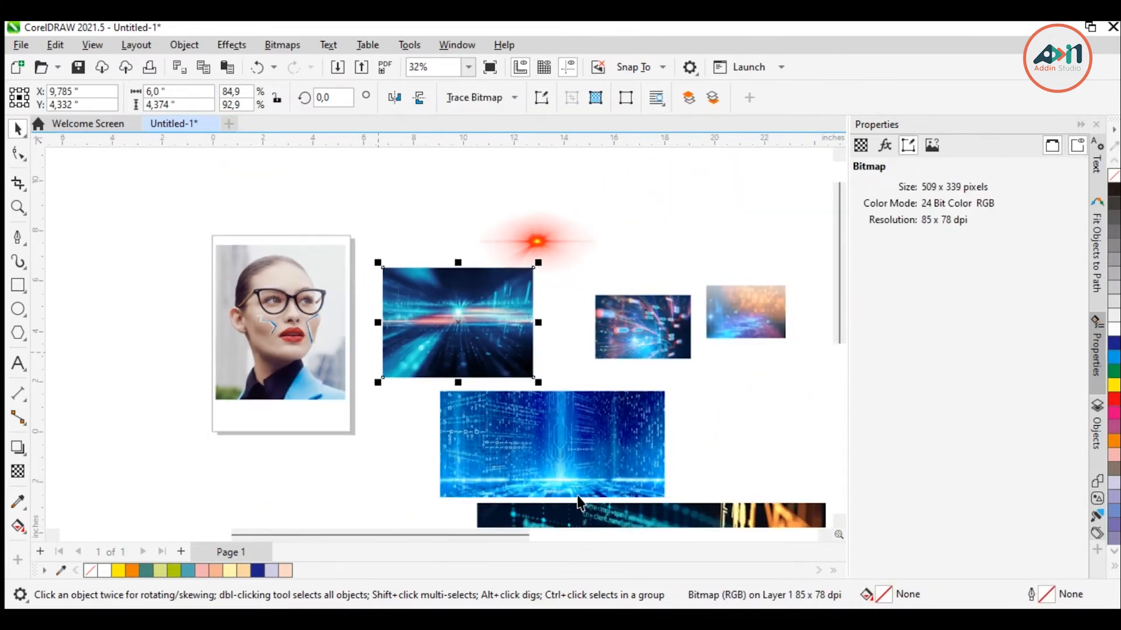
scroll(329, 332, down, 3)
scroll(331, 334, up, 1)
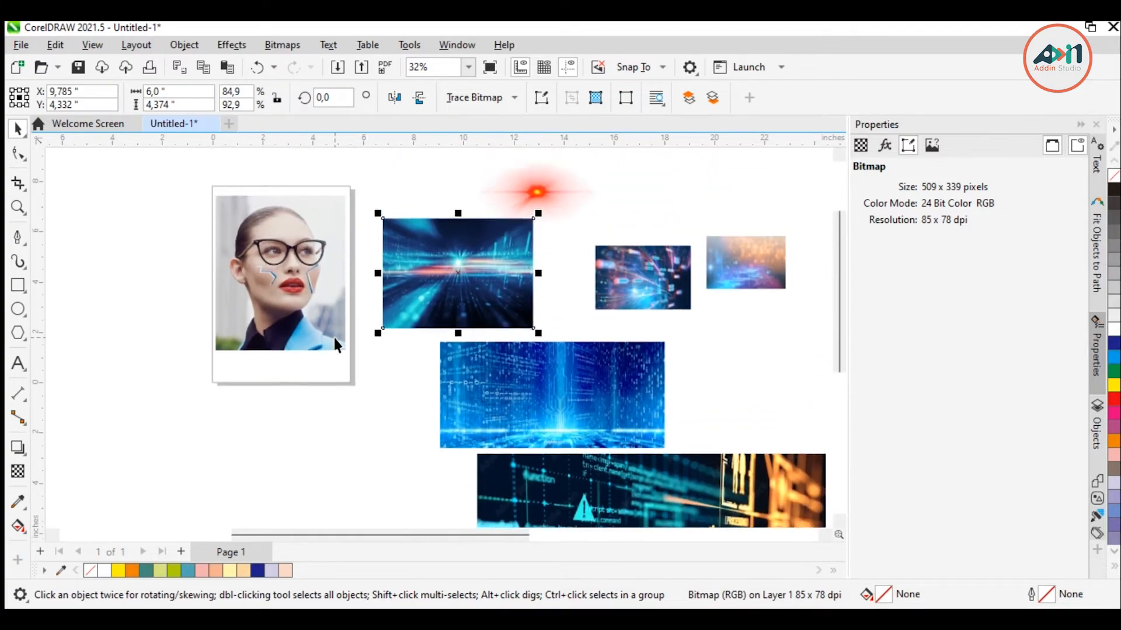
Step: Move the teal and orange code image onto the portrait at X 1,853 in, Y 2,612 in, and send it behind the portrait
scroll(334, 337, down, 1)
scroll(334, 340, down, 1)
drag(583, 465, 222, 383)
scroll(548, 349, down, 1)
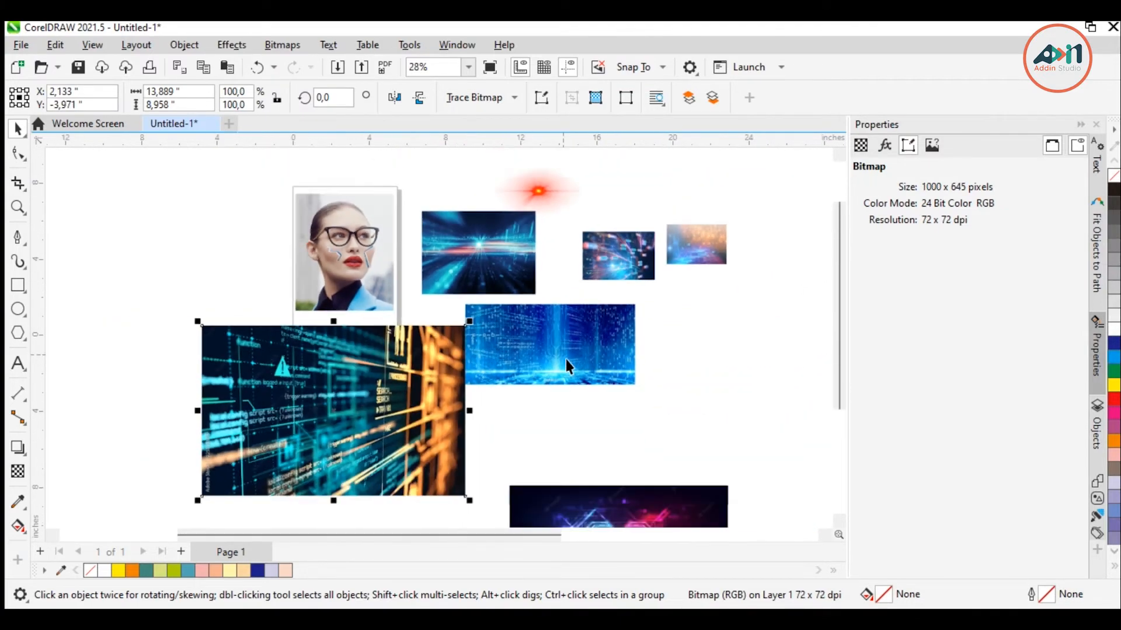
scroll(314, 345, up, 1)
scroll(350, 397, down, 1)
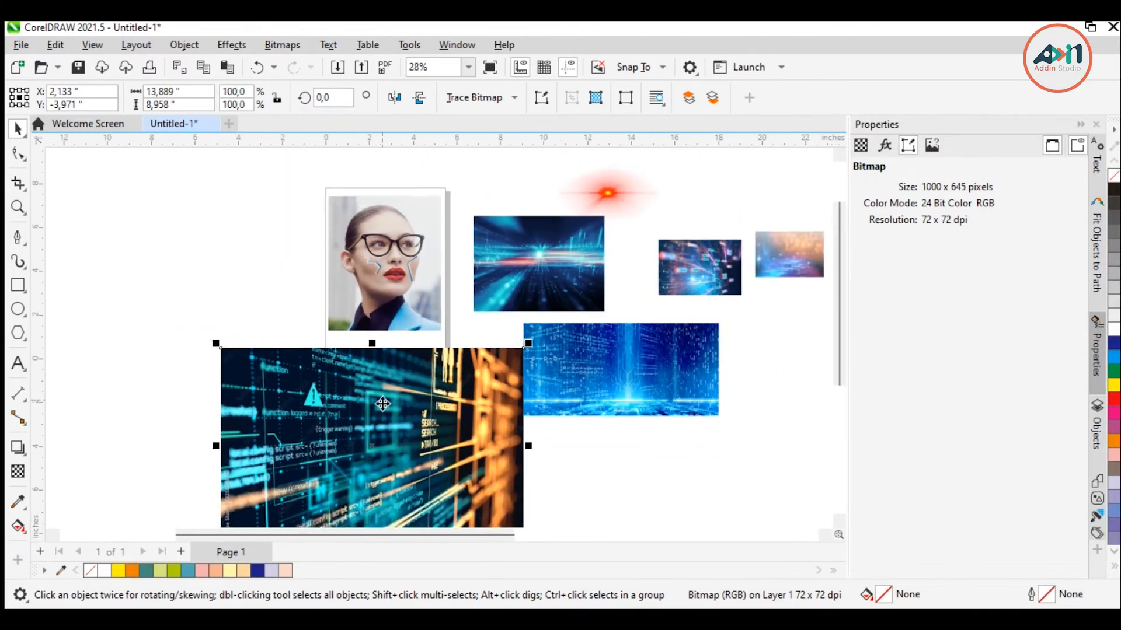
drag(368, 432, 371, 317)
scroll(371, 317, up, 2)
scroll(307, 358, down, 2)
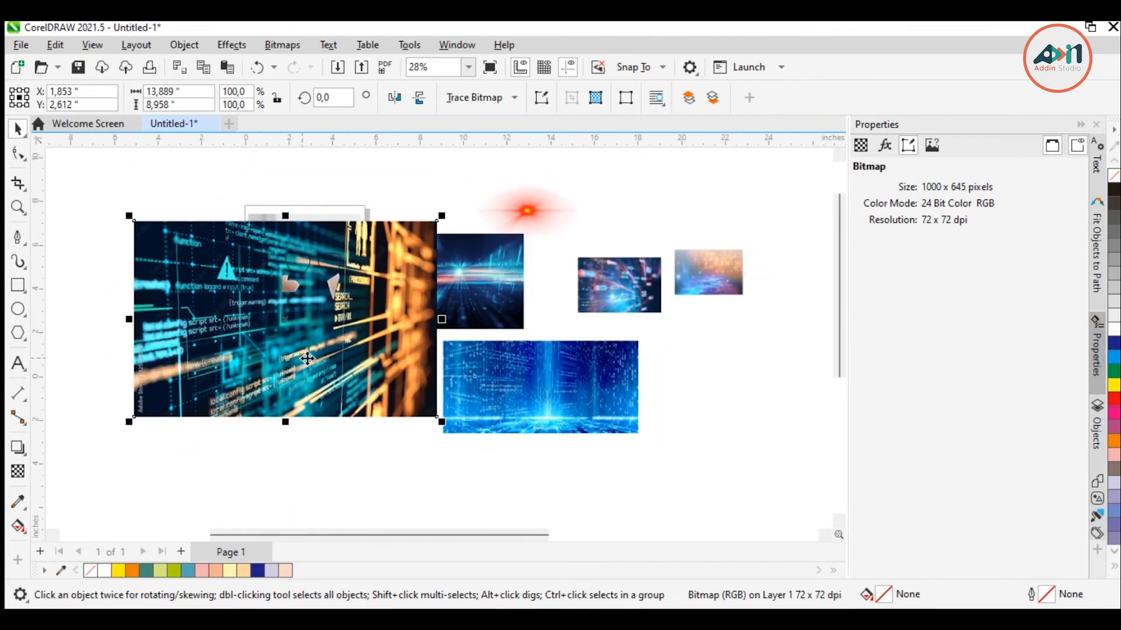
scroll(312, 324, up, 2)
scroll(304, 325, down, 1)
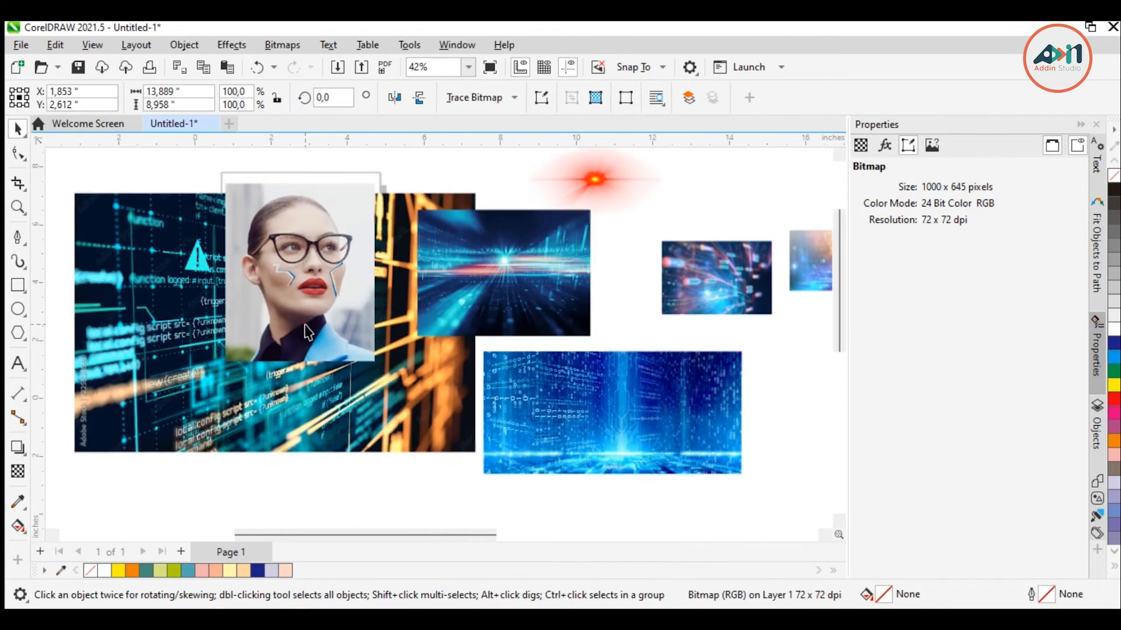
Step: Scale the code image to 63,4 %, 8,802 by 5,677 in, and move it to X 5,189 in, Y 0,649 in
scroll(327, 362, down, 1)
drag(360, 412, 318, 430)
drag(408, 239, 281, 322)
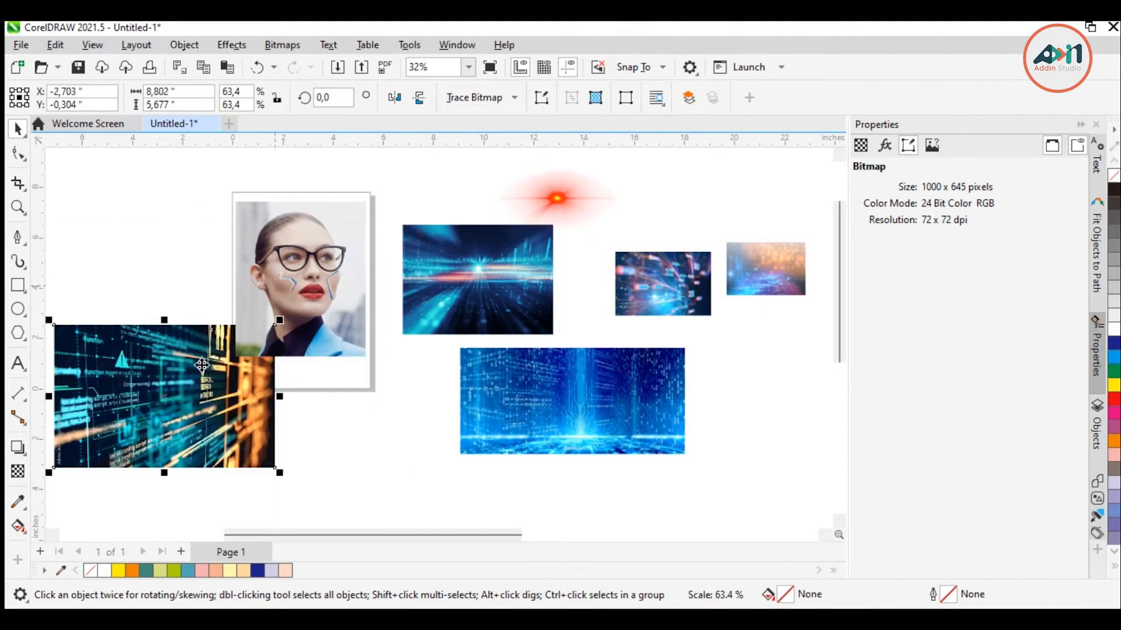
drag(156, 390, 352, 366)
Step: PowerClip the code image inside the left lens outline
right_click(409, 378)
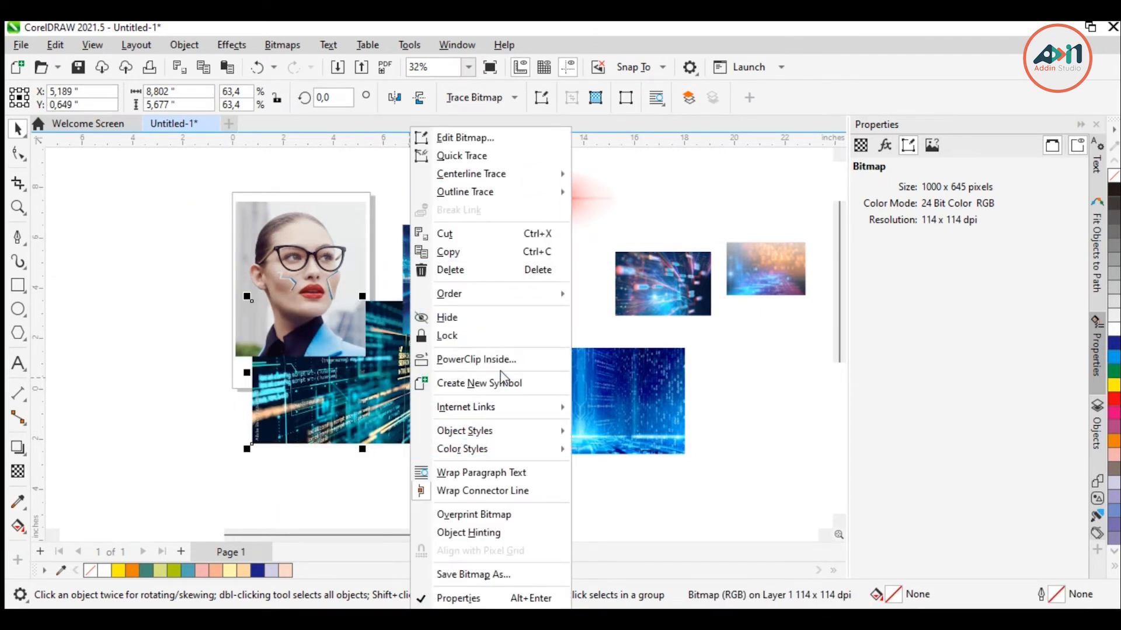
click(474, 361)
click(273, 263)
scroll(314, 219, up, 2)
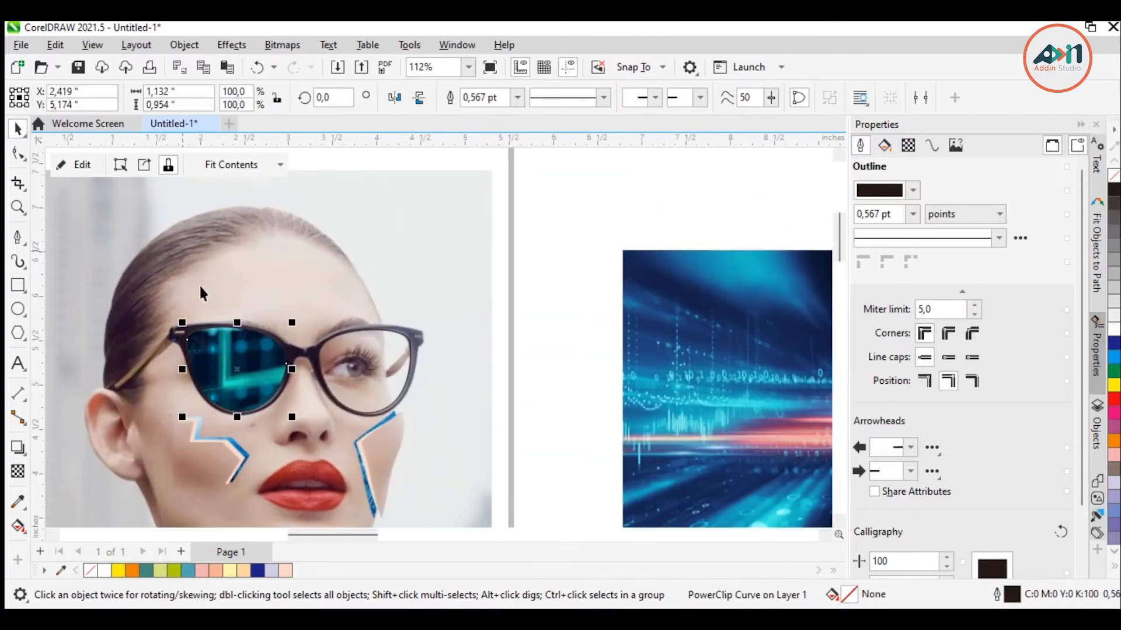
Step: Edit the left lens PowerClip, scaling the code image to 1,564 by 1,009 in and centring it over the lens at X 2,416 in, Y 5,187 in
click(74, 164)
drag(497, 226, 370, 308)
drag(315, 362, 359, 336)
drag(238, 399, 302, 370)
scroll(387, 325, up, 9)
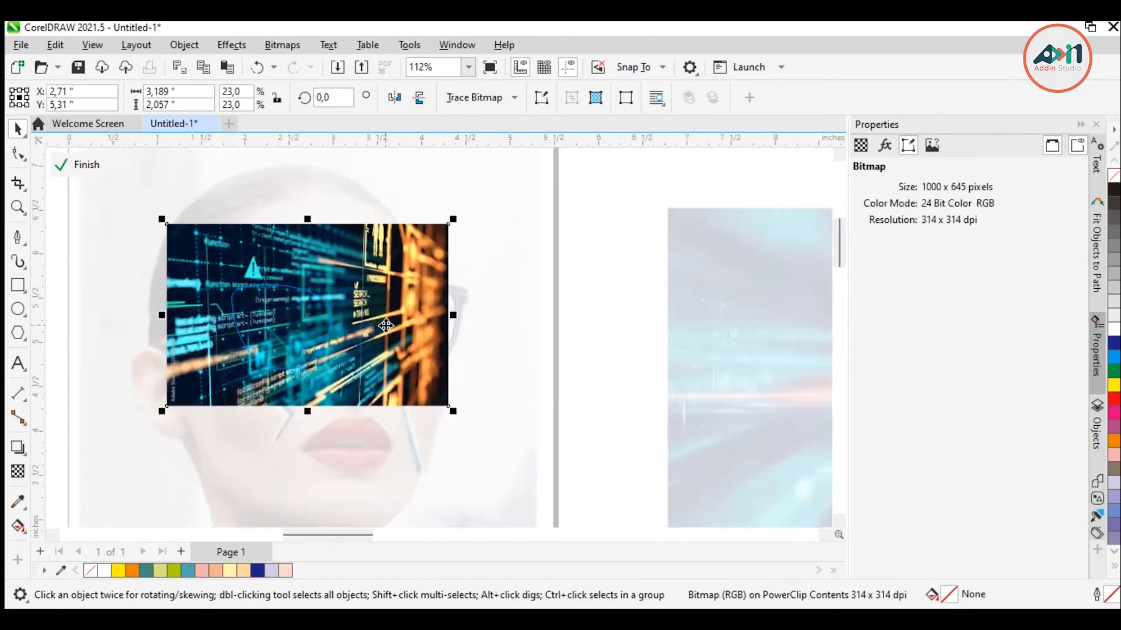
drag(473, 188, 343, 272)
scroll(460, 269, down, 1)
scroll(461, 269, down, 2)
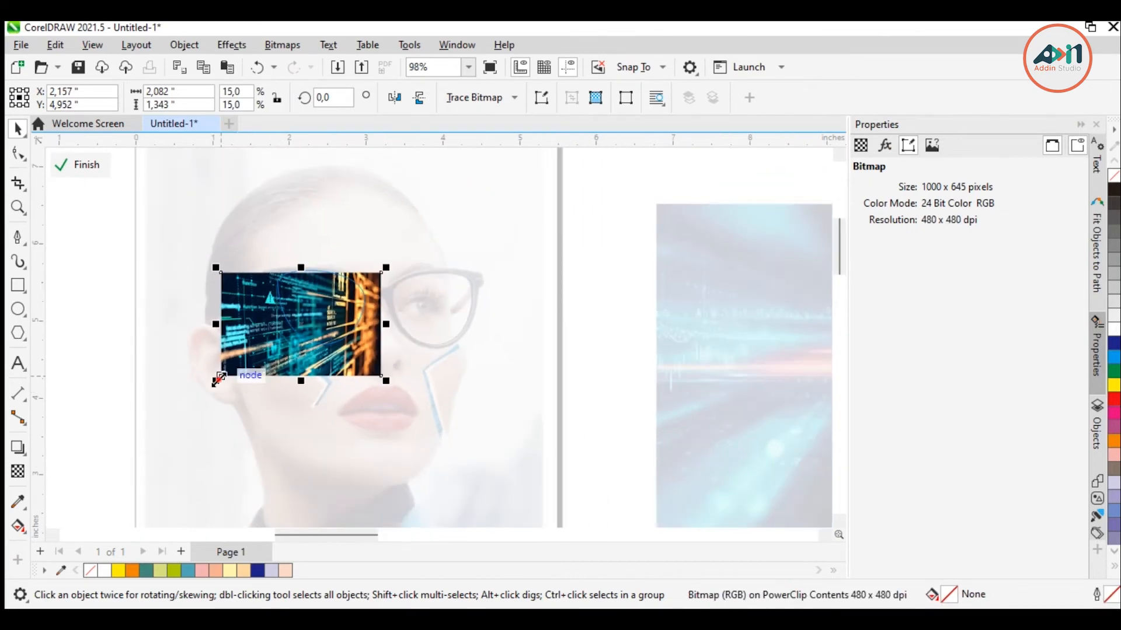
drag(217, 381, 257, 355)
scroll(402, 277, up, 6)
drag(332, 306, 332, 295)
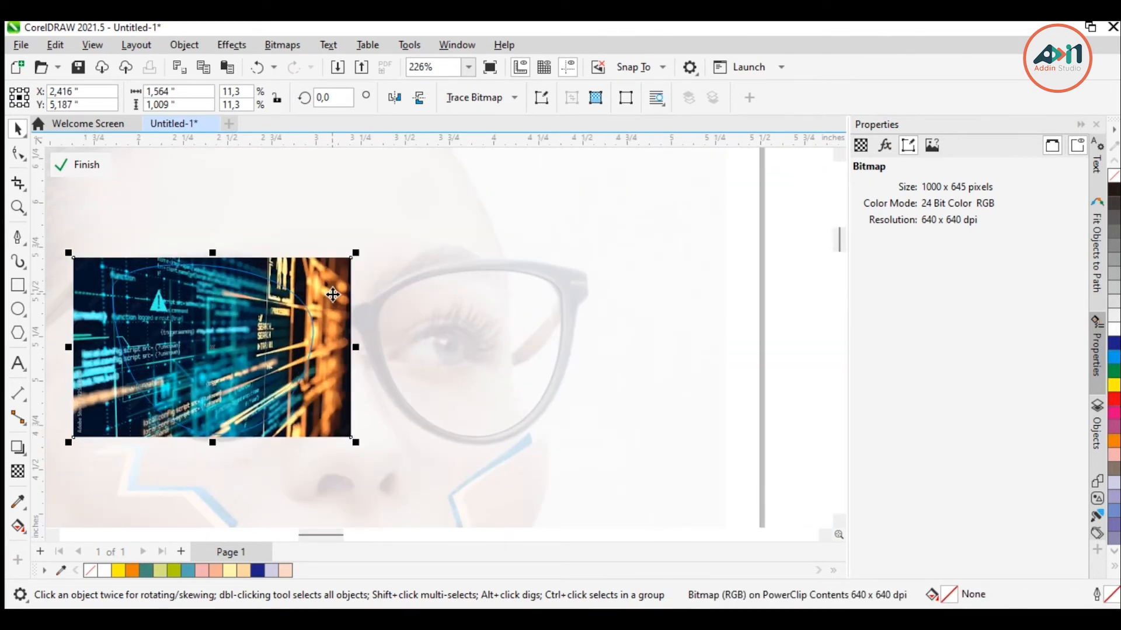
Step: Apply a vertical fountain transparency to the code image, fading it towards the top of the left lens, and finish editing the PowerClip
click(19, 470)
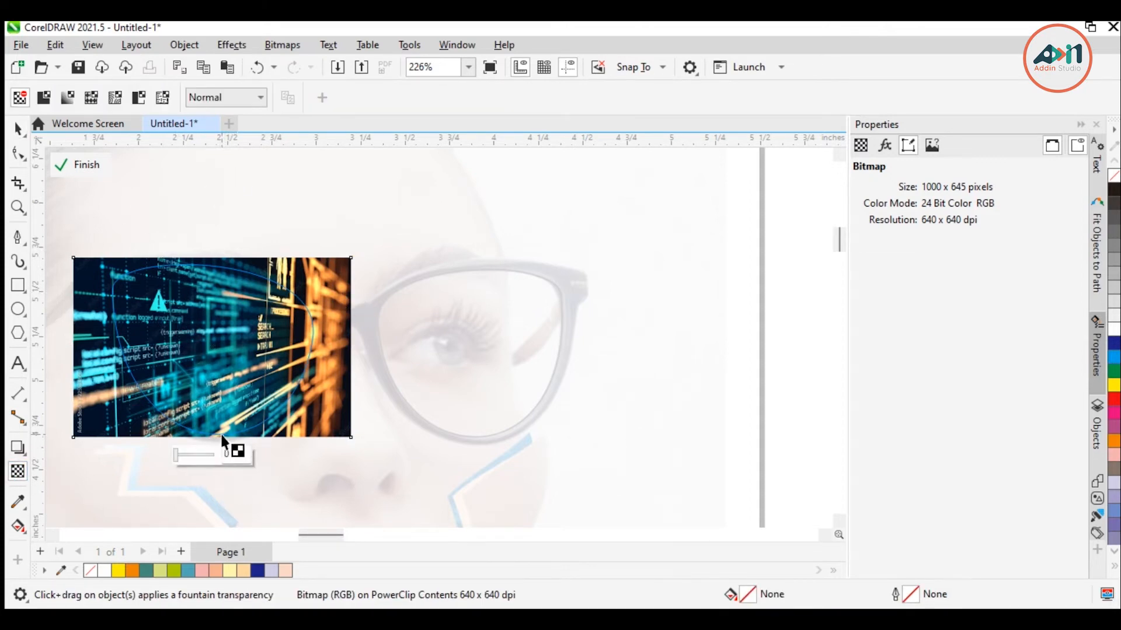
drag(222, 437, 224, 250)
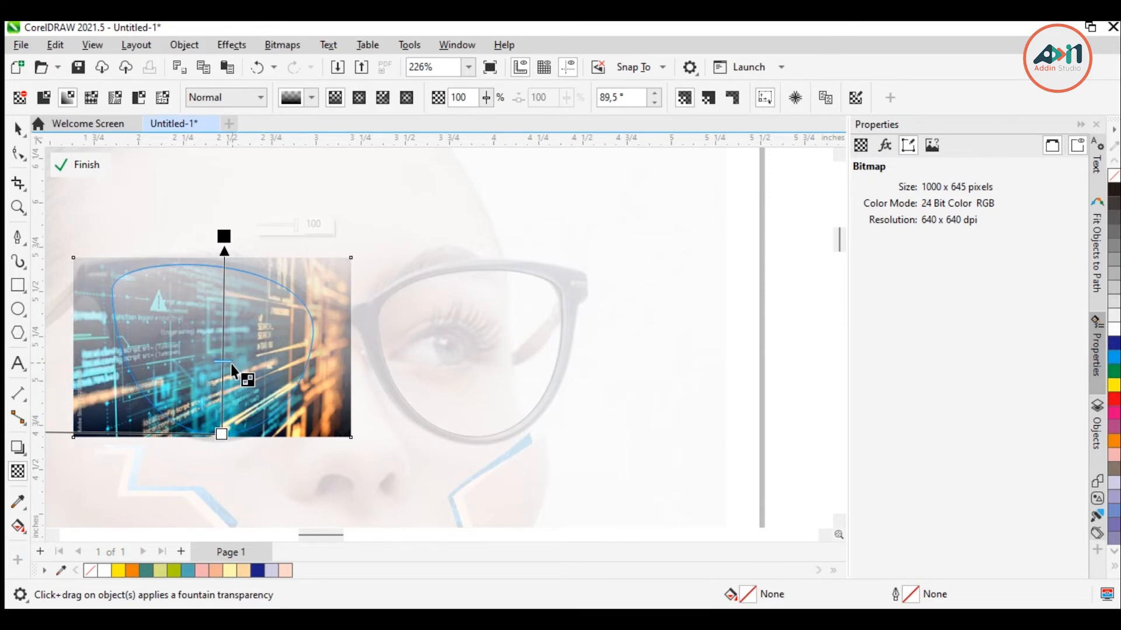
click(81, 166)
key(space)
scroll(472, 244, down, 8)
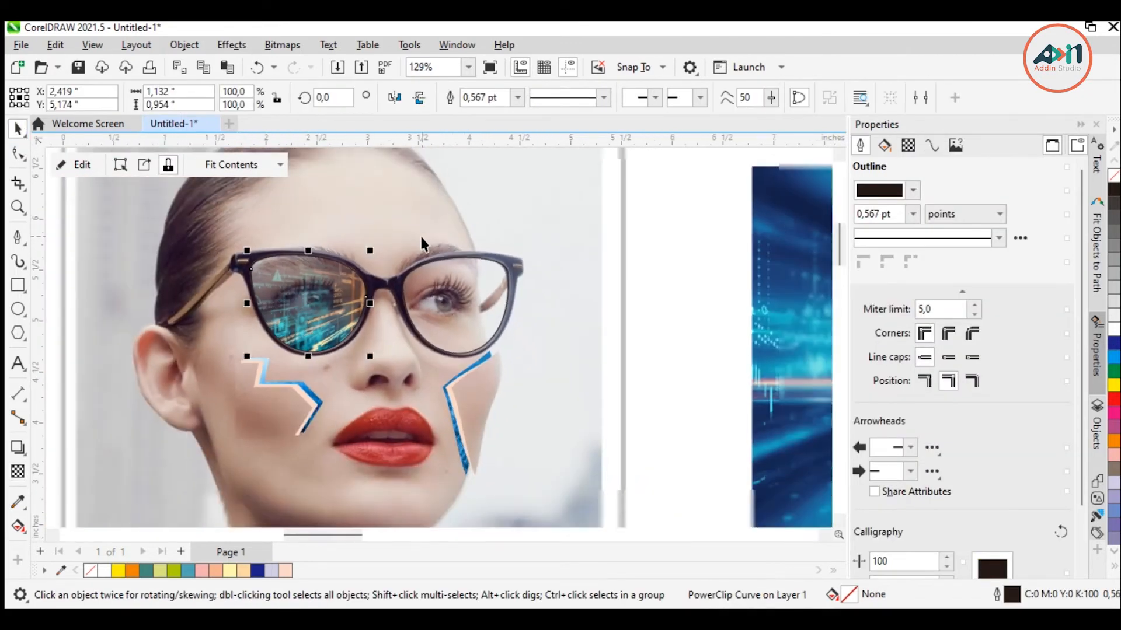
Step: Move the small network-connection image beside the portrait's upper right corner, at X 7,098 in, Y 7,323 in
click(690, 313)
scroll(690, 313, down, 5)
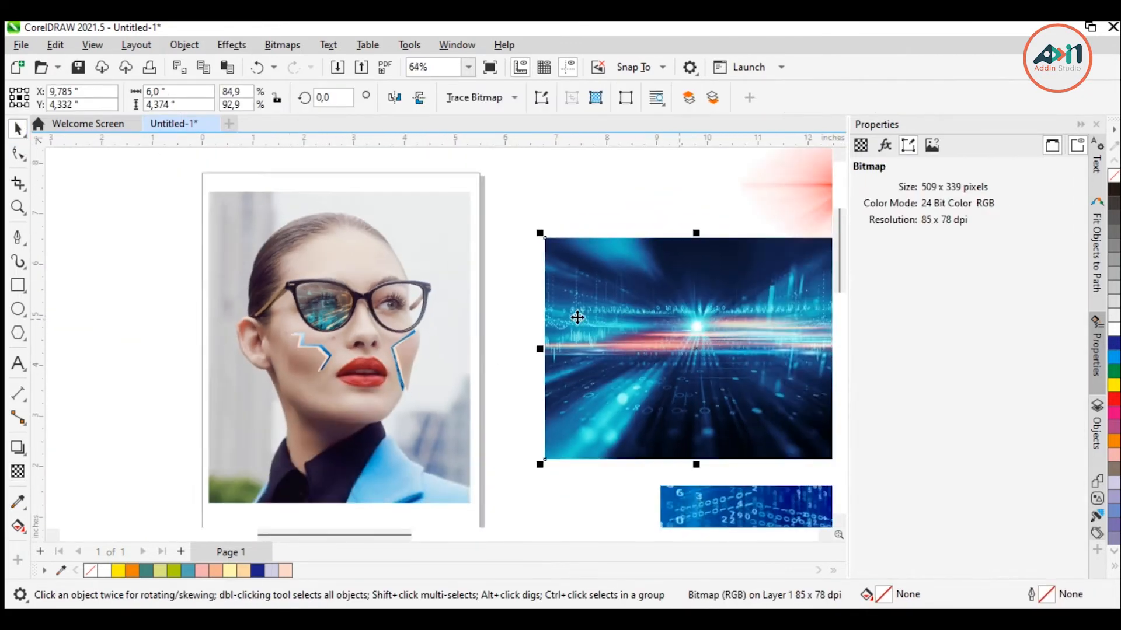
drag(700, 496, 610, 447)
scroll(536, 354, down, 1)
click(817, 350)
drag(817, 350, 527, 213)
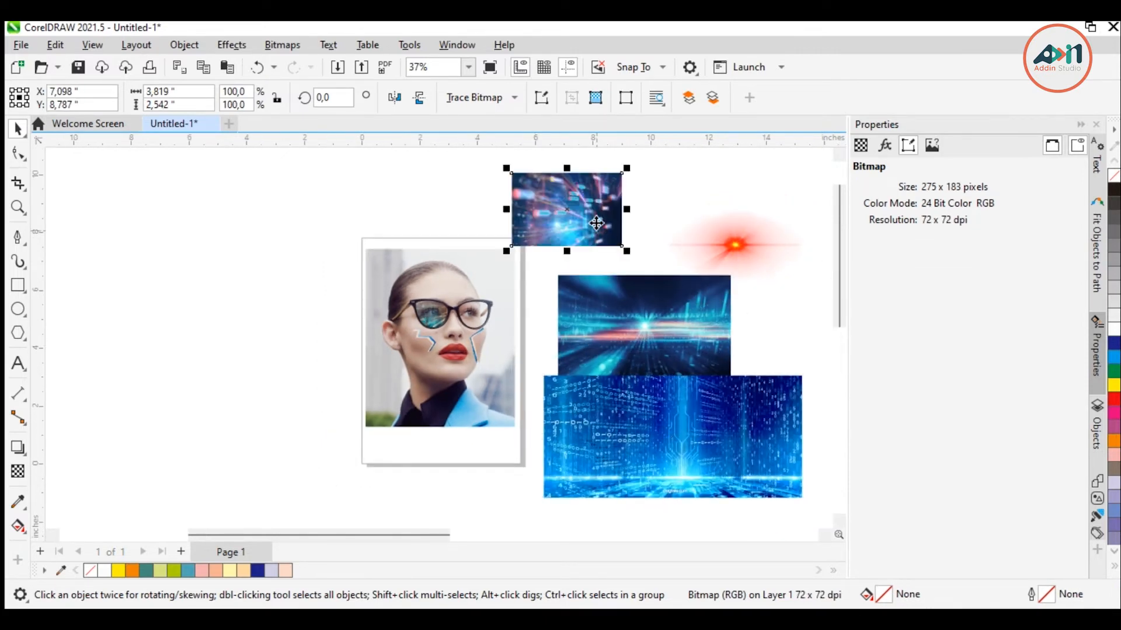
scroll(584, 251, up, 3)
drag(594, 264, 594, 328)
Step: PowerClip the network-connection image inside the right lens outline
right_click(602, 285)
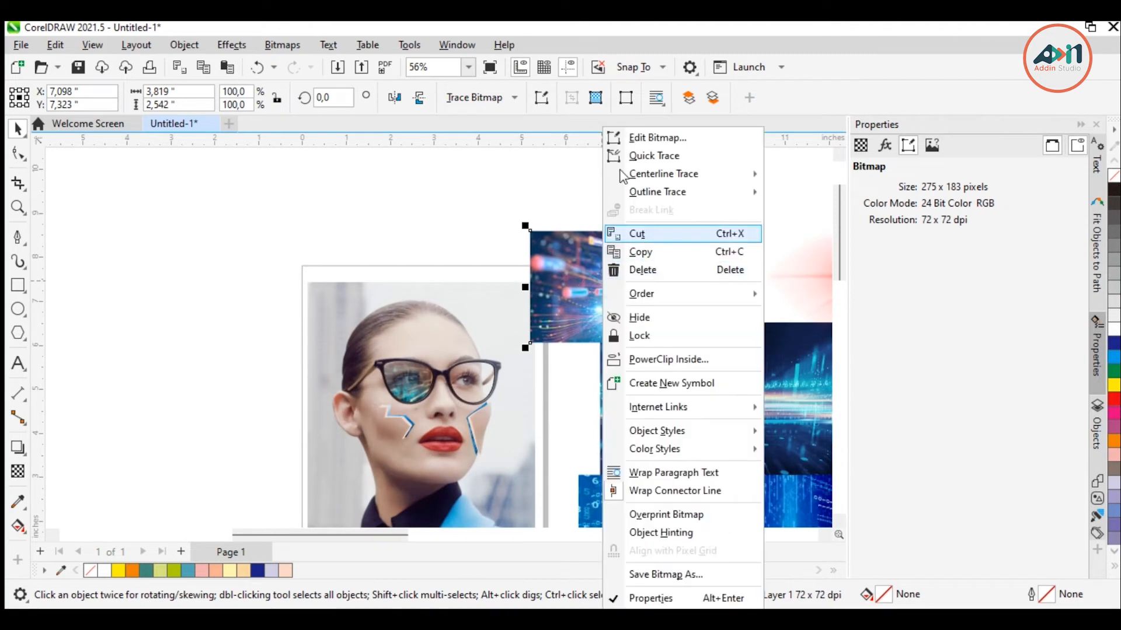
click(692, 359)
click(461, 382)
scroll(468, 293, up, 3)
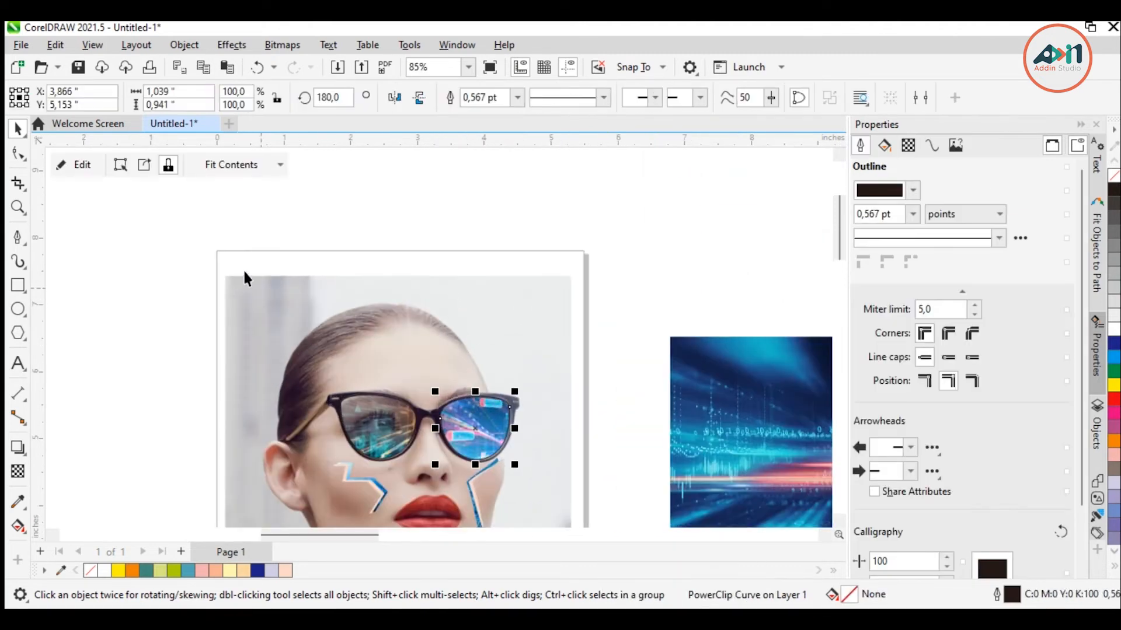
Step: Edit the right lens PowerClip and apply a near-vertical fountain transparency of 90,9° to the network-connection image, fading it towards the top
click(95, 166)
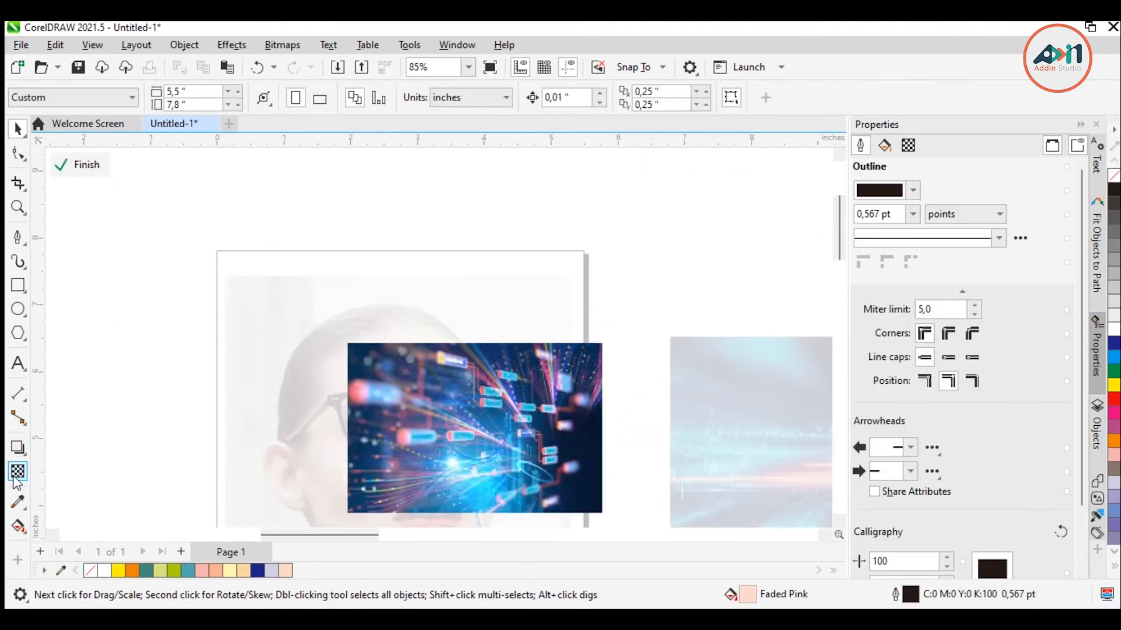
click(17, 473)
scroll(474, 423, up, 4)
click(469, 372)
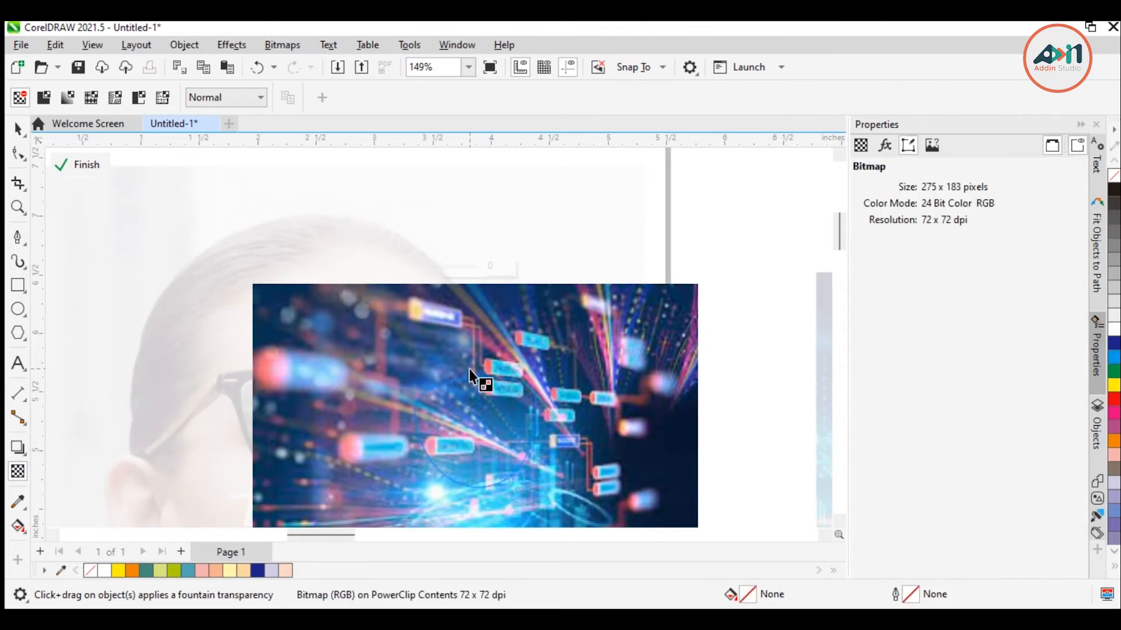
drag(480, 495, 477, 351)
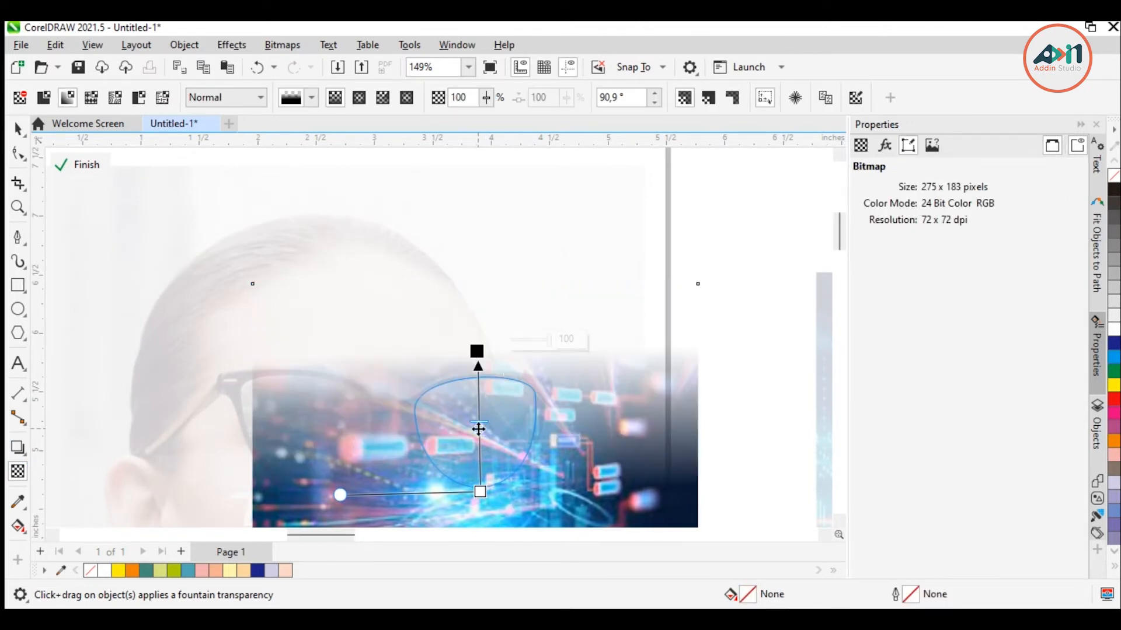
Step: Scale the network-connection image down to slightly larger than the right lens outline and position it over the lens
click(17, 128)
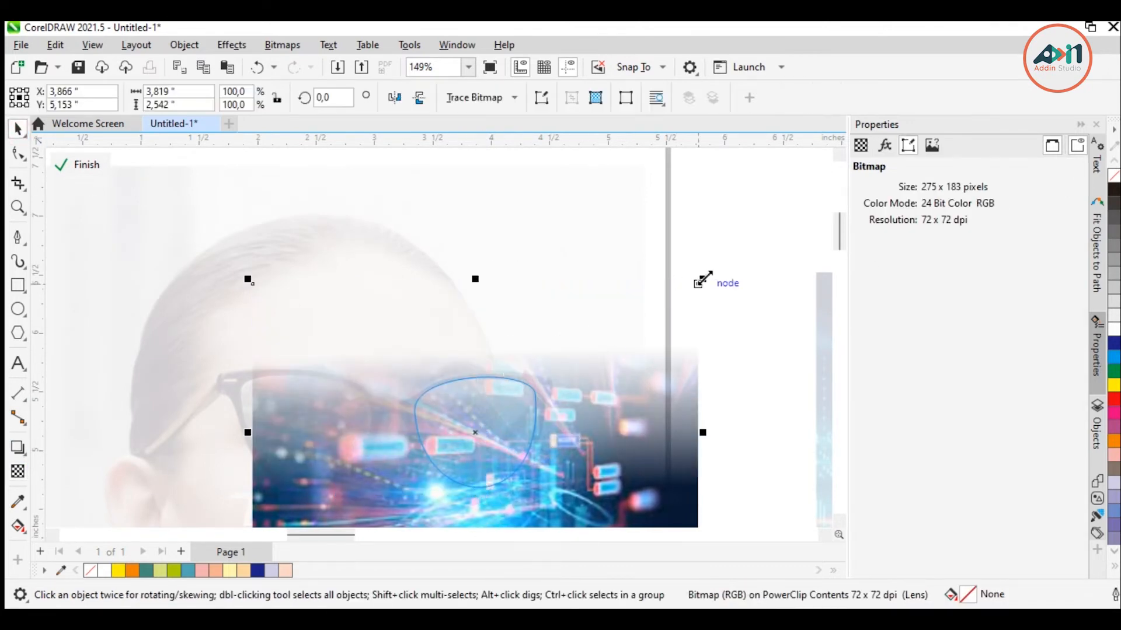
drag(698, 284, 615, 337)
scroll(512, 528, down, 2)
drag(571, 506, 457, 435)
mouse_move(375, 393)
mouse_down()
mouse_move(438, 412)
mouse_move(453, 401)
mouse_move(481, 410)
mouse_move(380, 385)
mouse_move(395, 385)
mouse_up()
Step: Adjust the image's fountain transparency to run from below the right lens to above it at 77,8°, and finish editing the PowerClip
click(18, 470)
drag(470, 405, 442, 430)
drag(461, 492, 467, 278)
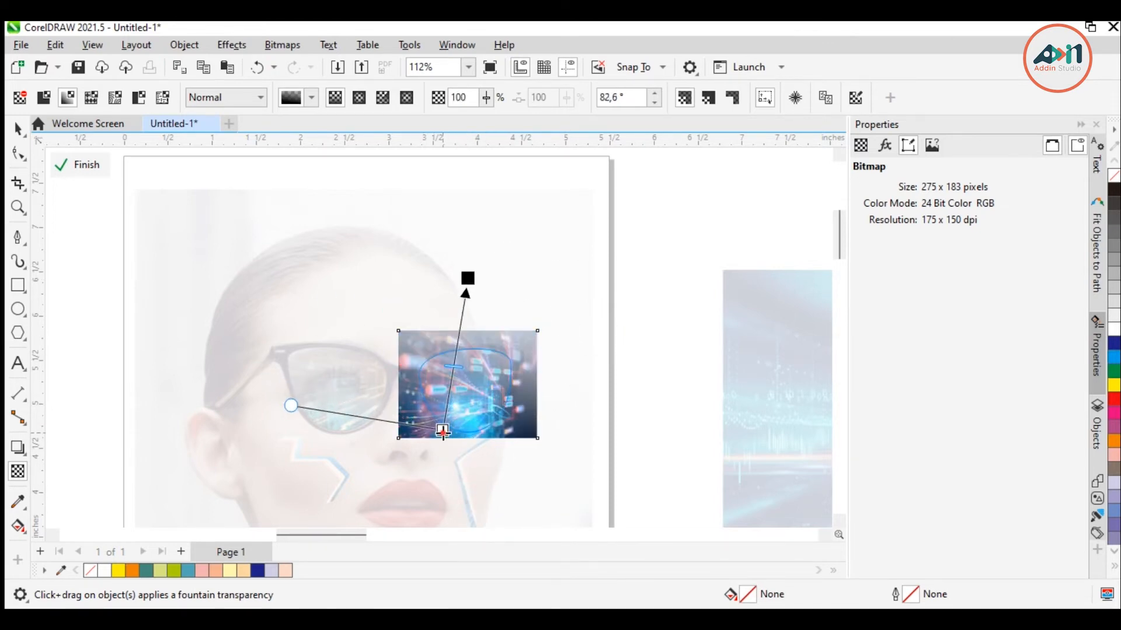
mouse_move(442, 430)
mouse_down()
mouse_move(482, 444)
mouse_move(447, 444)
mouse_up()
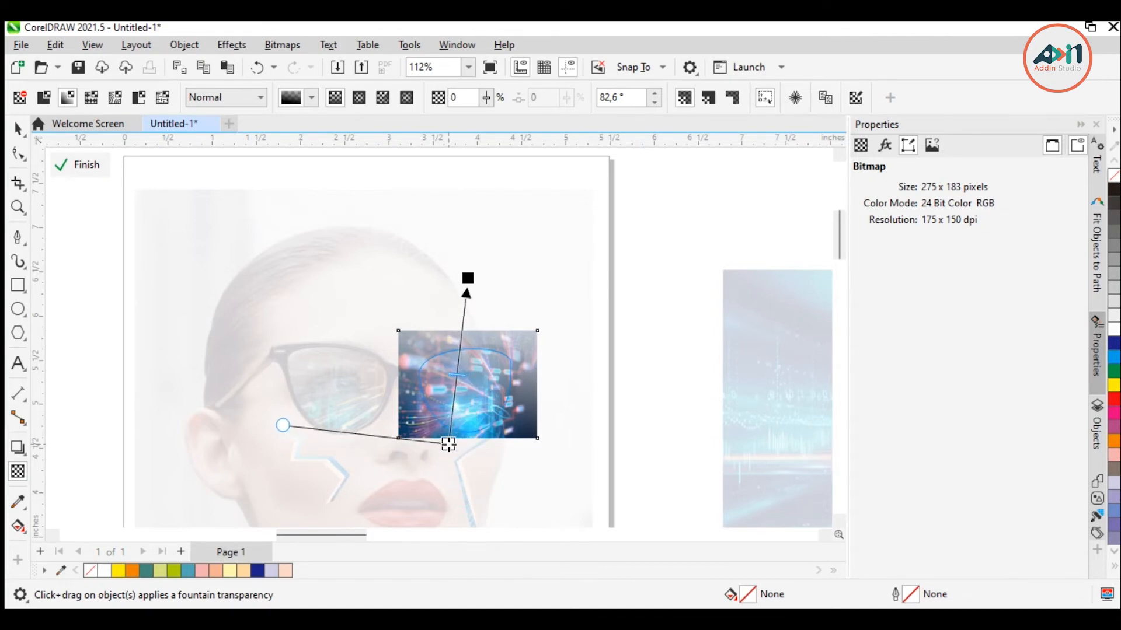
drag(470, 288, 494, 296)
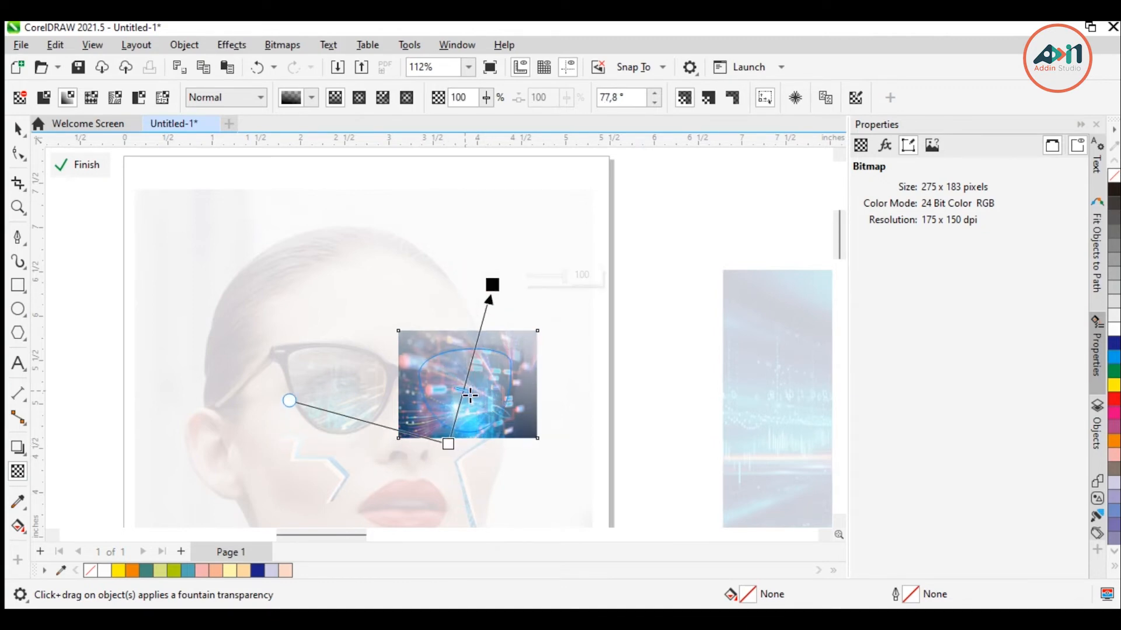
click(97, 170)
Step: Inspect how the technology images blend into both glasses lenses, and deselect the right lens
scroll(555, 317, down, 2)
scroll(301, 364, up, 2)
scroll(246, 371, down, 1)
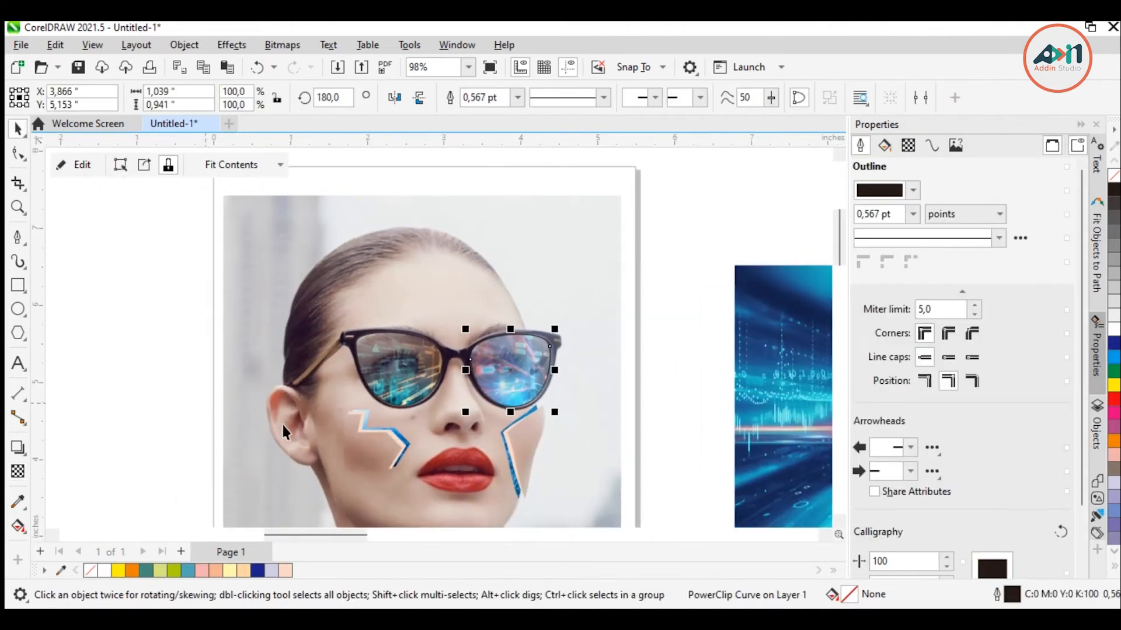
scroll(282, 432, down, 1)
scroll(337, 372, down, 1)
scroll(545, 461, up, 2)
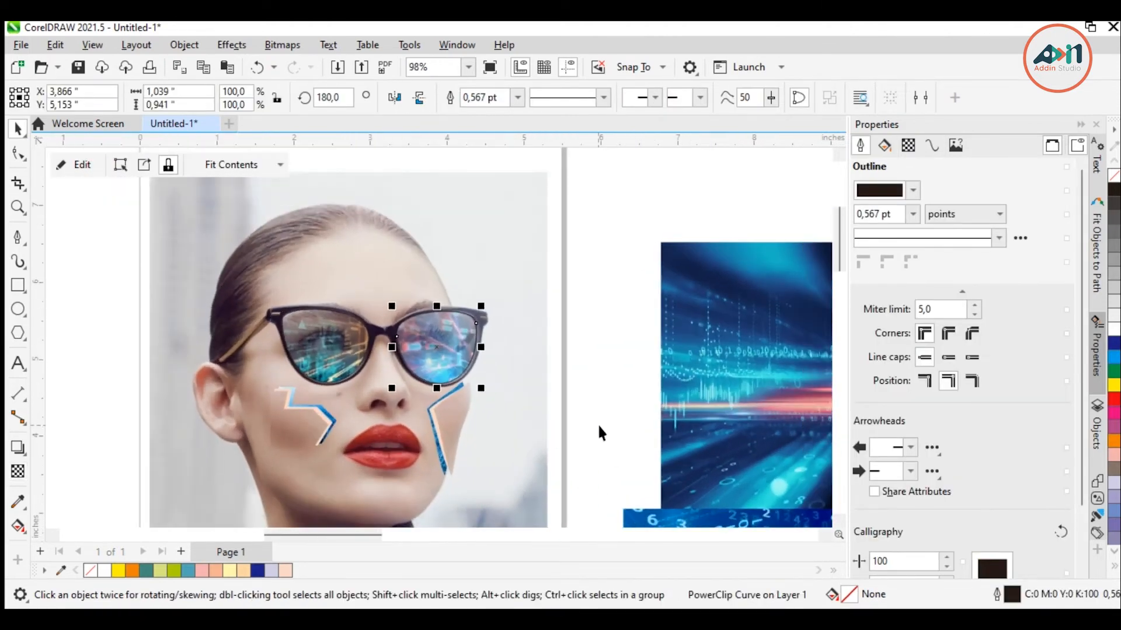
scroll(598, 431, down, 2)
click(224, 366)
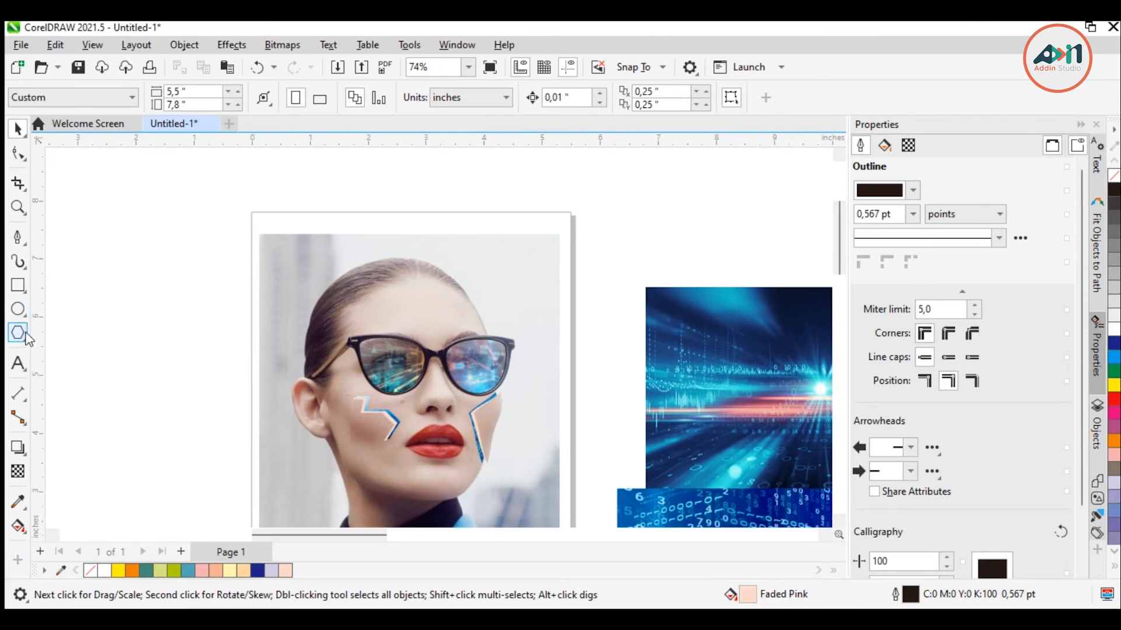
Step: Draw an open, four-point line with the Pen tool on the upper forehead, two slanted ends joined by a horizontal segment, about 0,988 by 0,323 in
click(18, 236)
scroll(420, 332, up, 6)
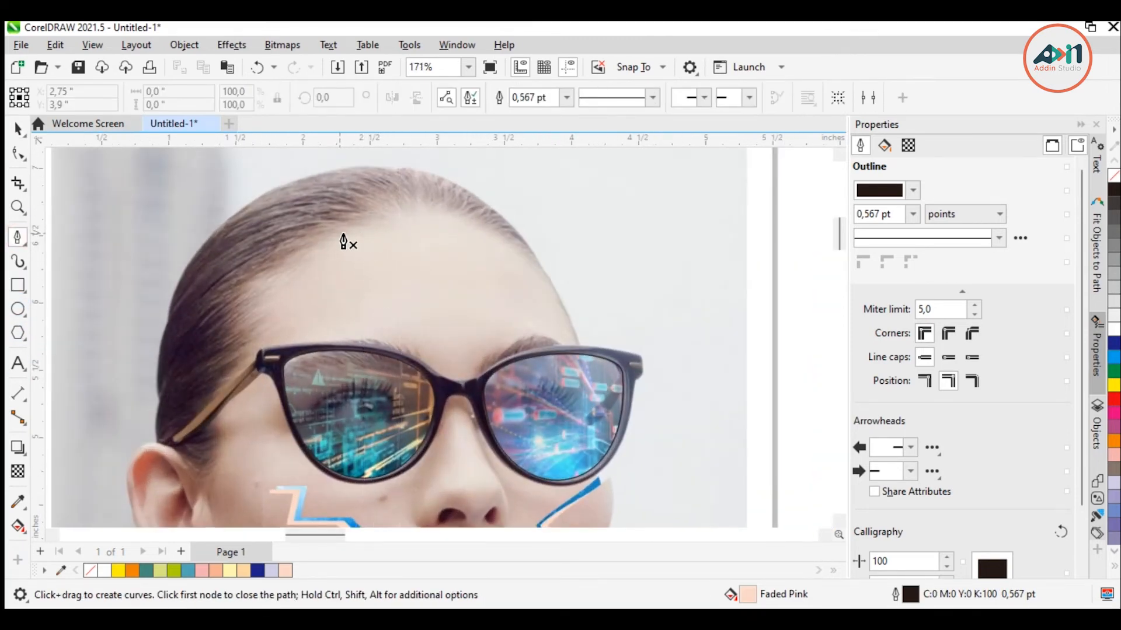
click(359, 227)
click(387, 270)
click(453, 270)
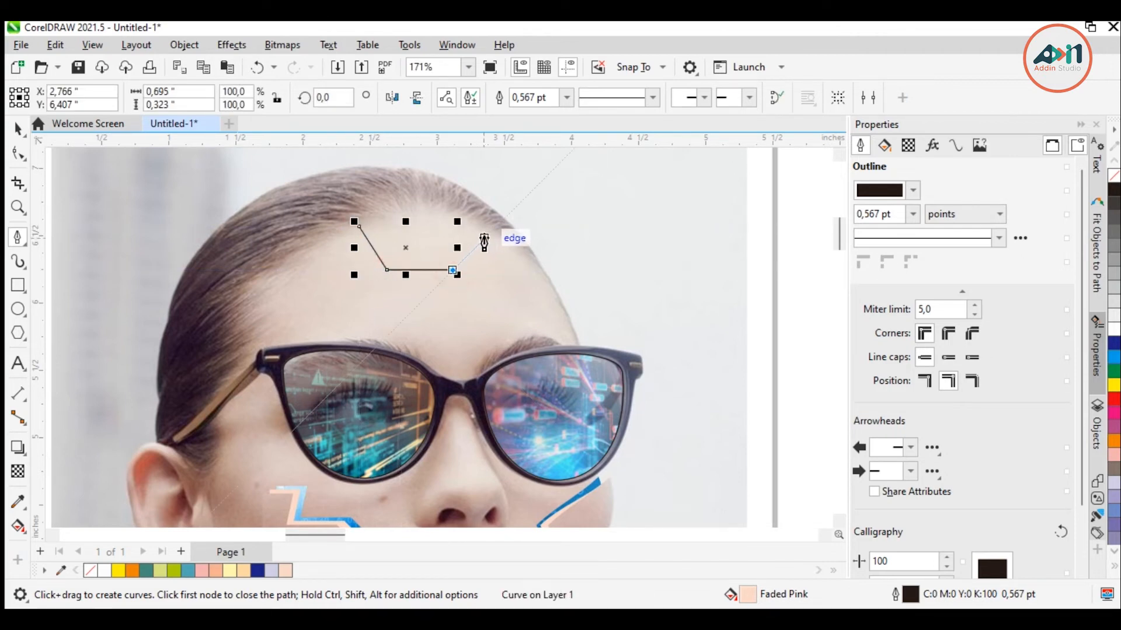
click(491, 231)
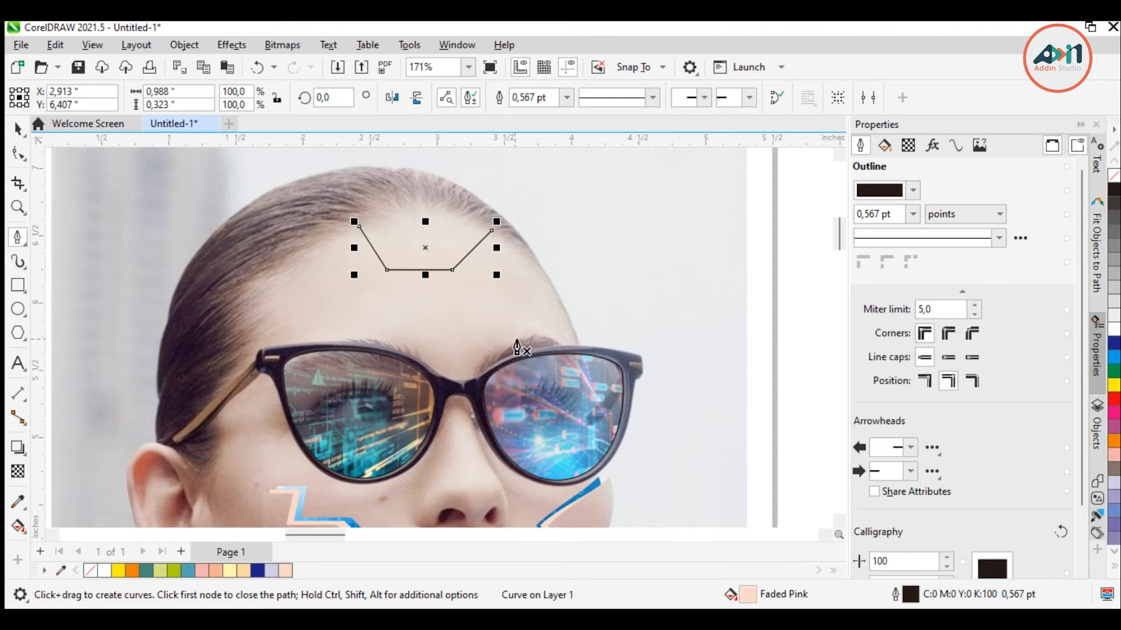
Step: Draw a bent line between each corner of the forehead line and the brow below it, the left one about 0,311 by 0,524 in
drag(520, 338, 516, 311)
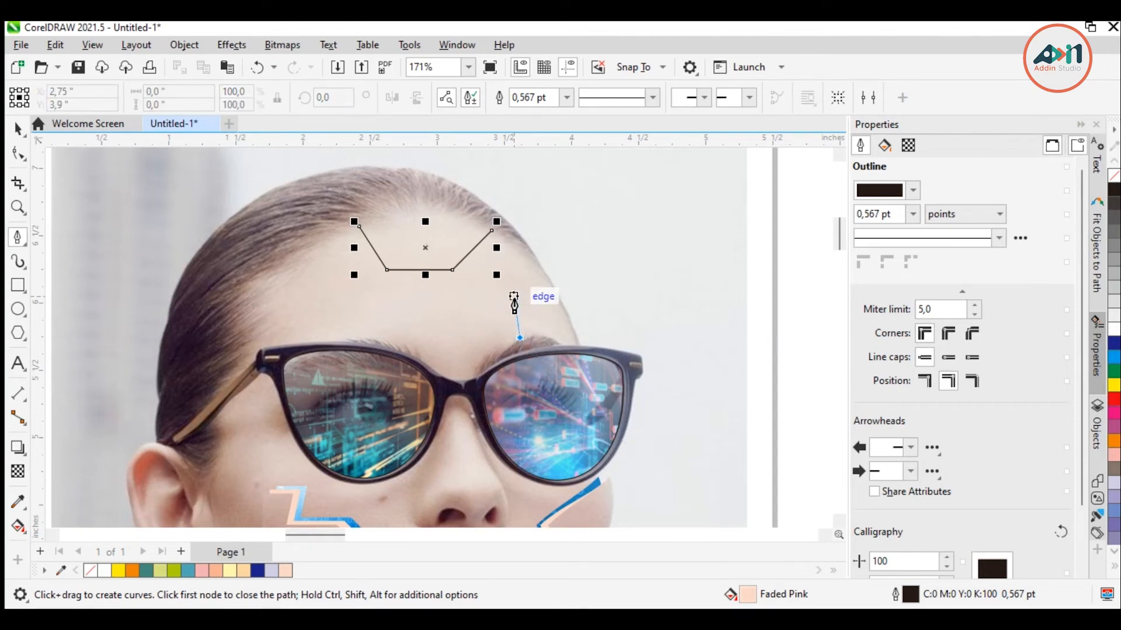
drag(519, 301, 433, 276)
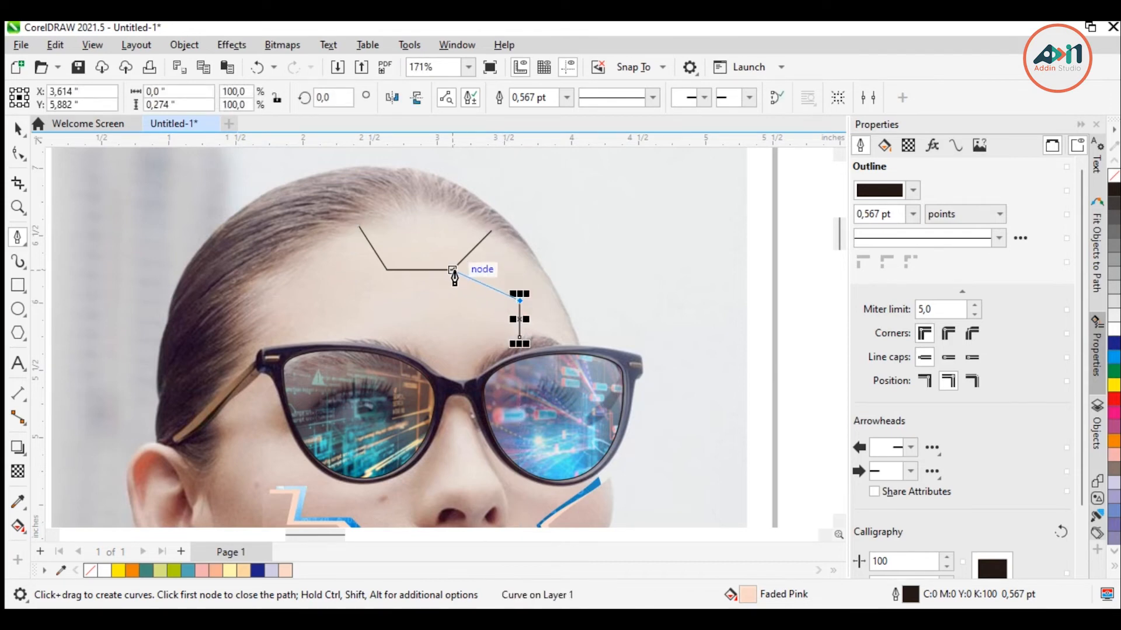
click(452, 270)
click(387, 270)
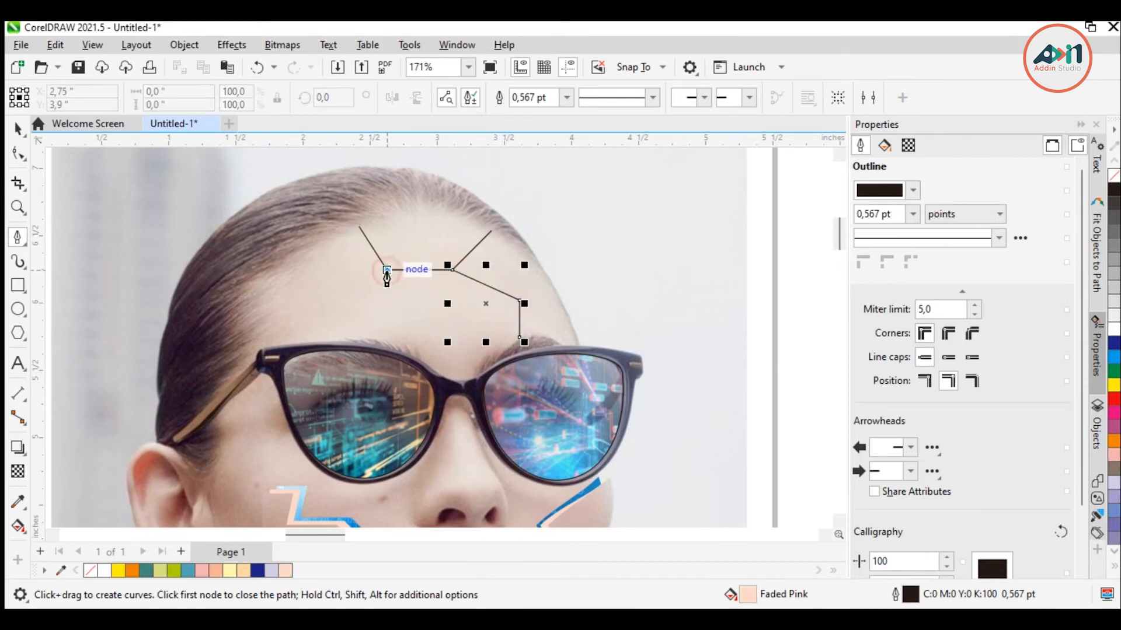
click(345, 296)
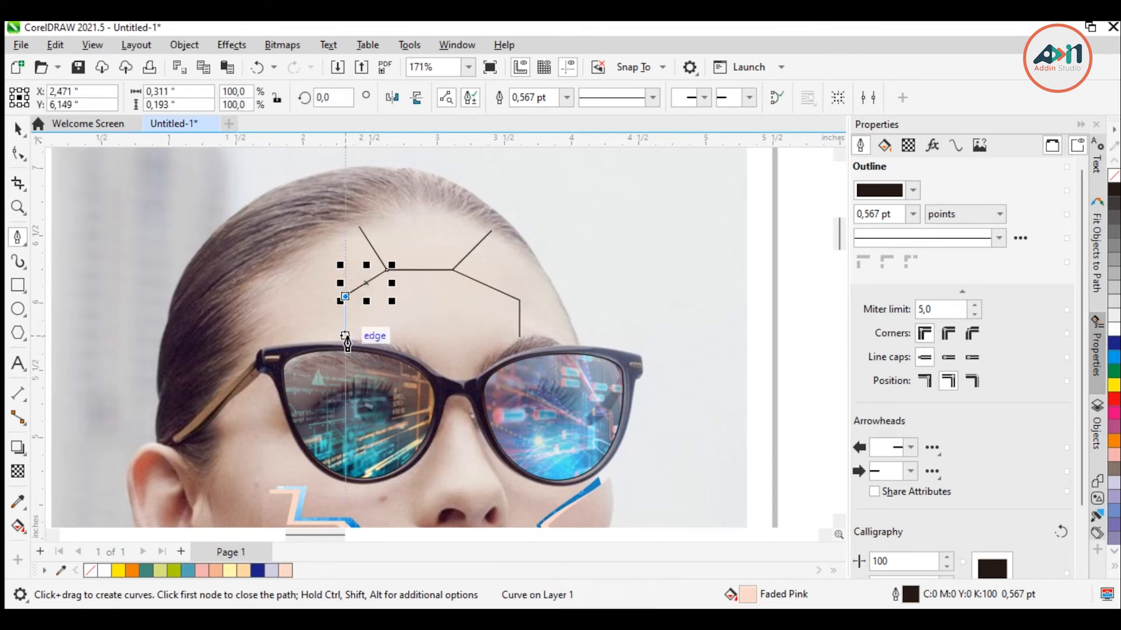
click(345, 341)
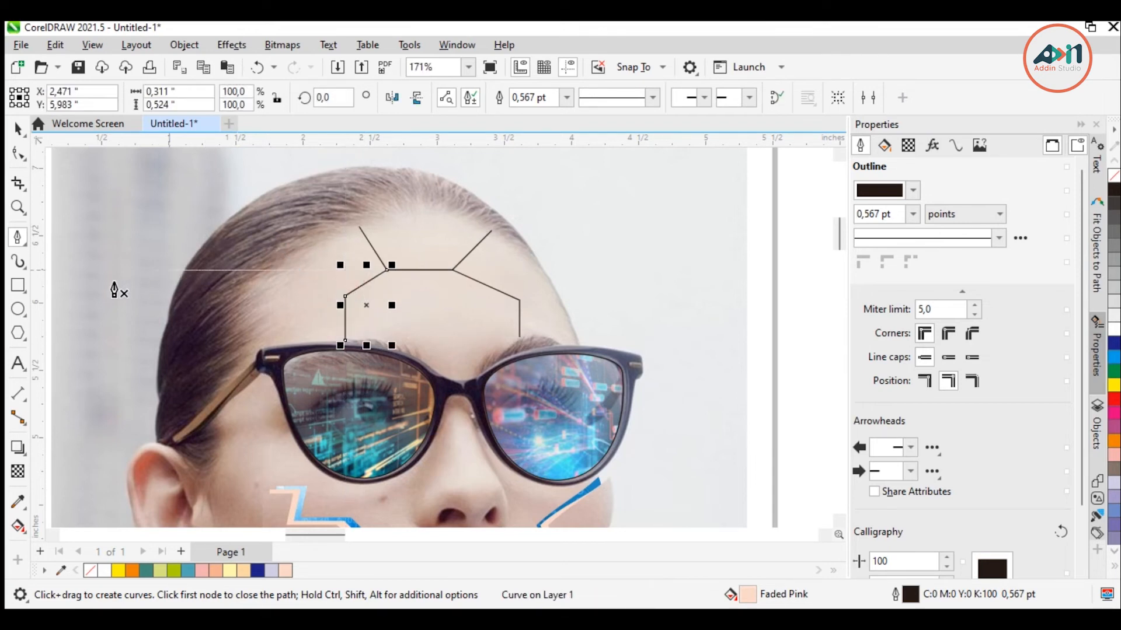
Step: Move the two lower nodes of the right bent forehead line slightly inward, keeping its lower segment vertical
click(17, 155)
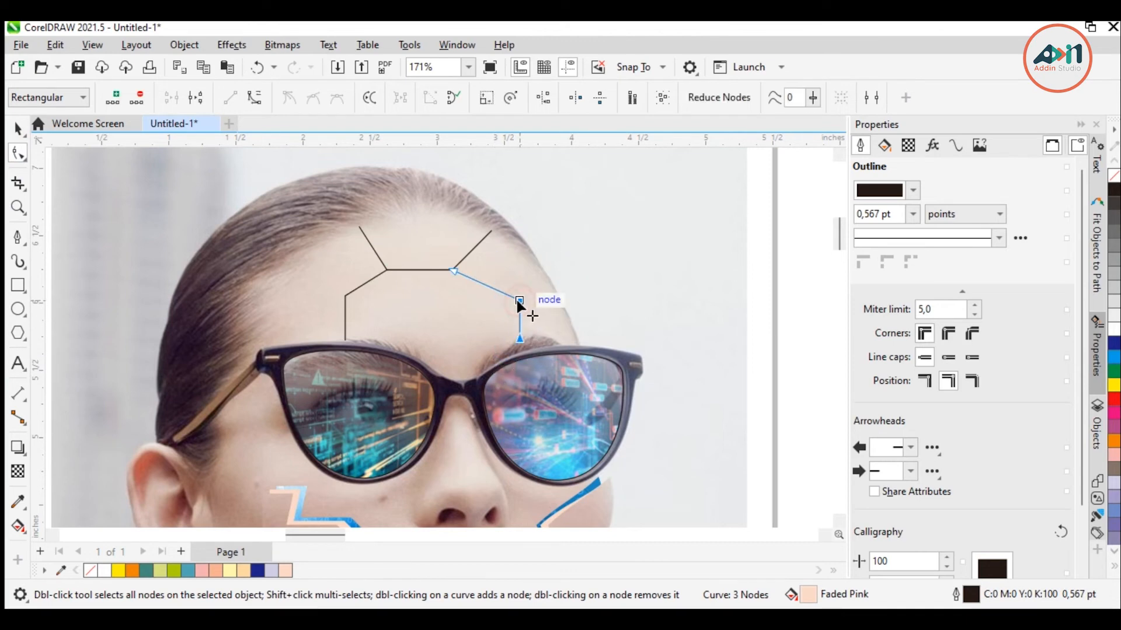
drag(517, 300, 507, 302)
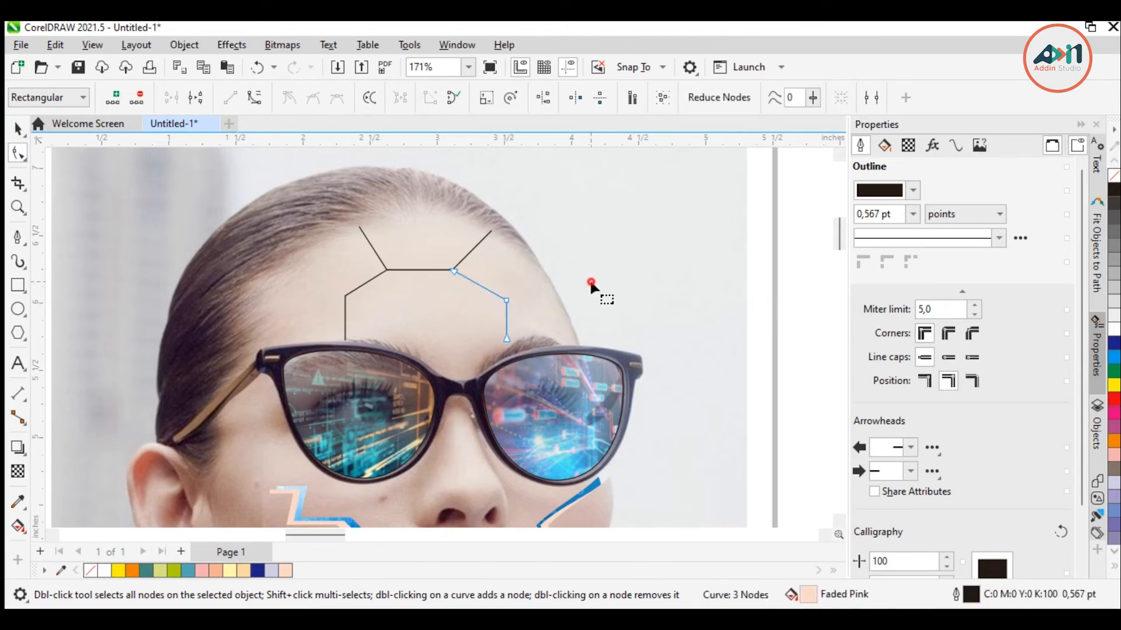
click(593, 285)
Step: Nudge the lower two nodes of the right bent forehead line three increments left and three down
scroll(506, 344, up, 1)
scroll(505, 344, up, 4)
click(507, 326)
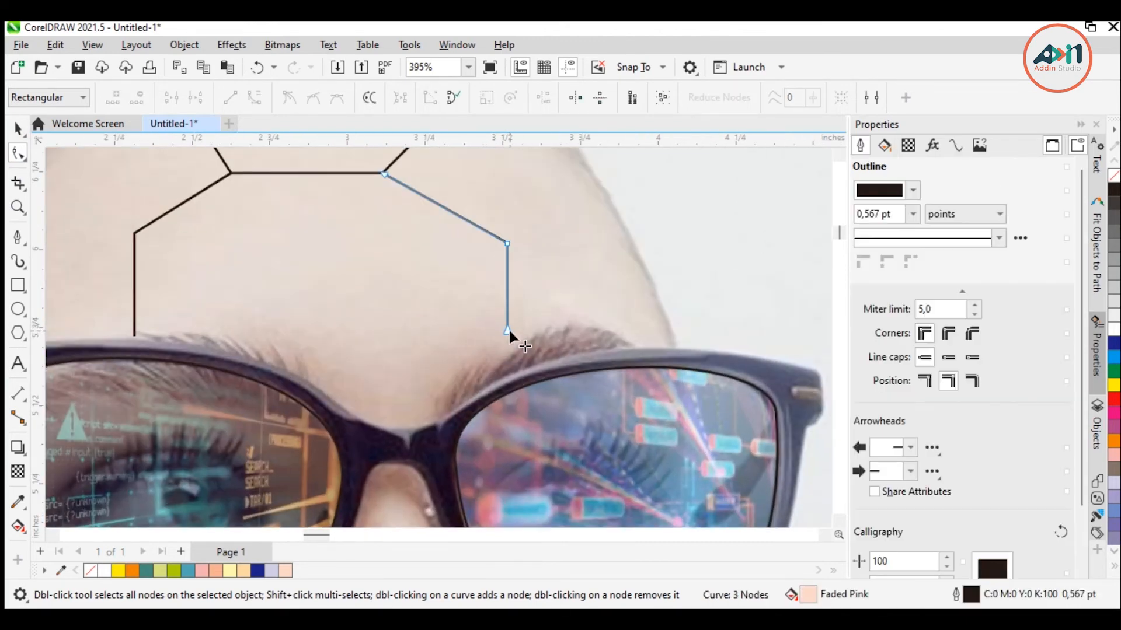
scroll(652, 270, down, 4)
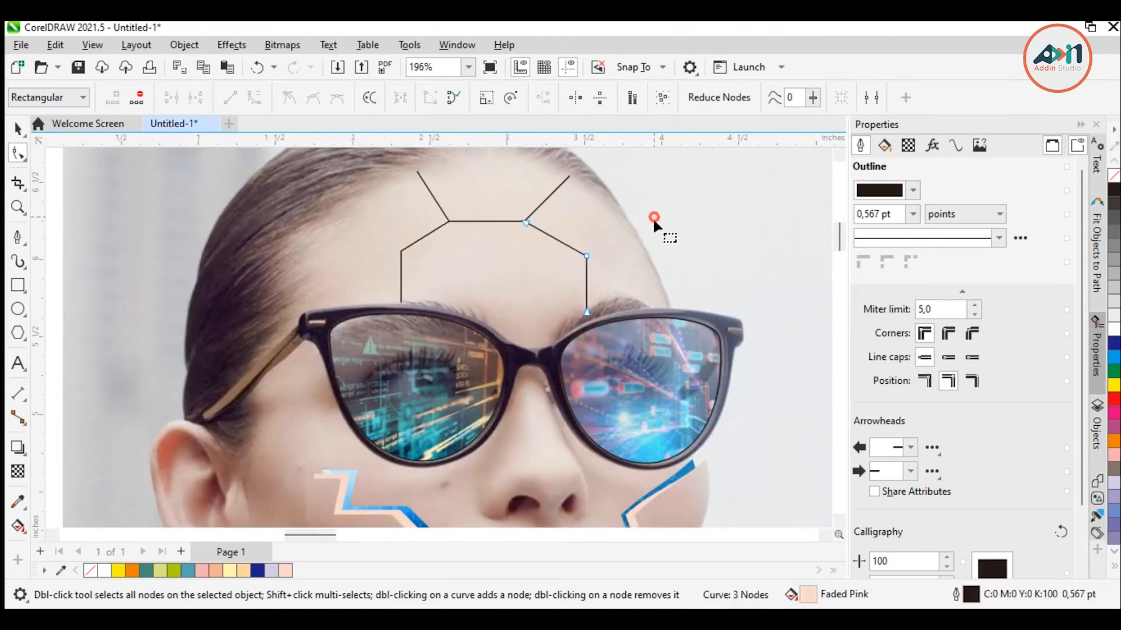
key(Left)
key(Left)
key(Left)
key(Down)
key(Down)
key(Down)
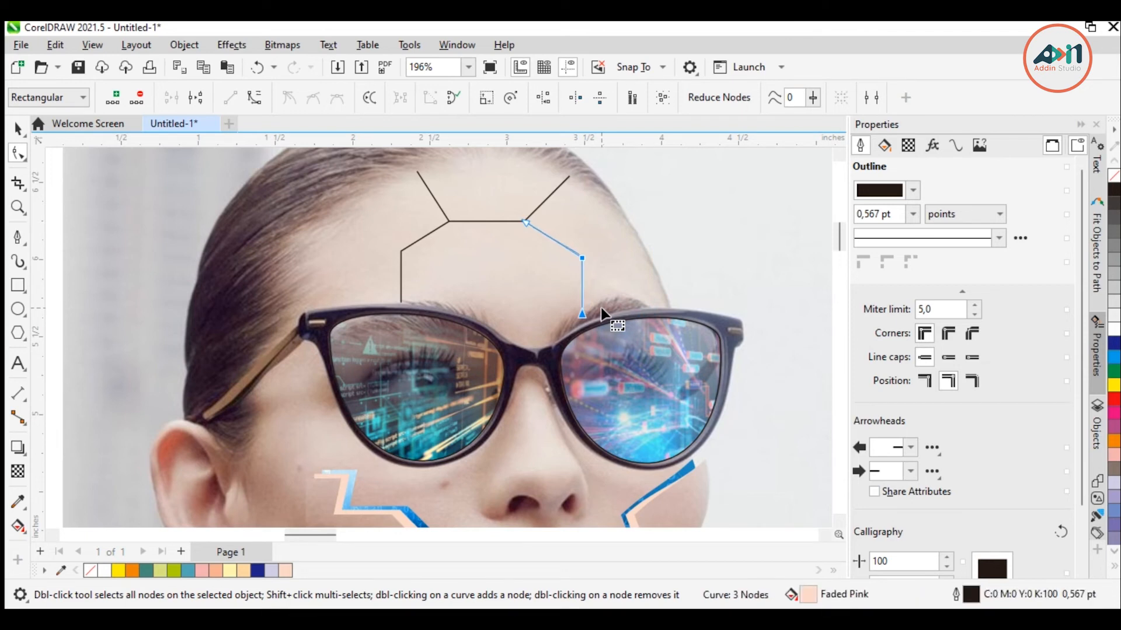
Step: Nudge the lower two nodes of the left bent forehead line five increments right to balance it with the right line
drag(358, 221, 418, 303)
click(420, 244)
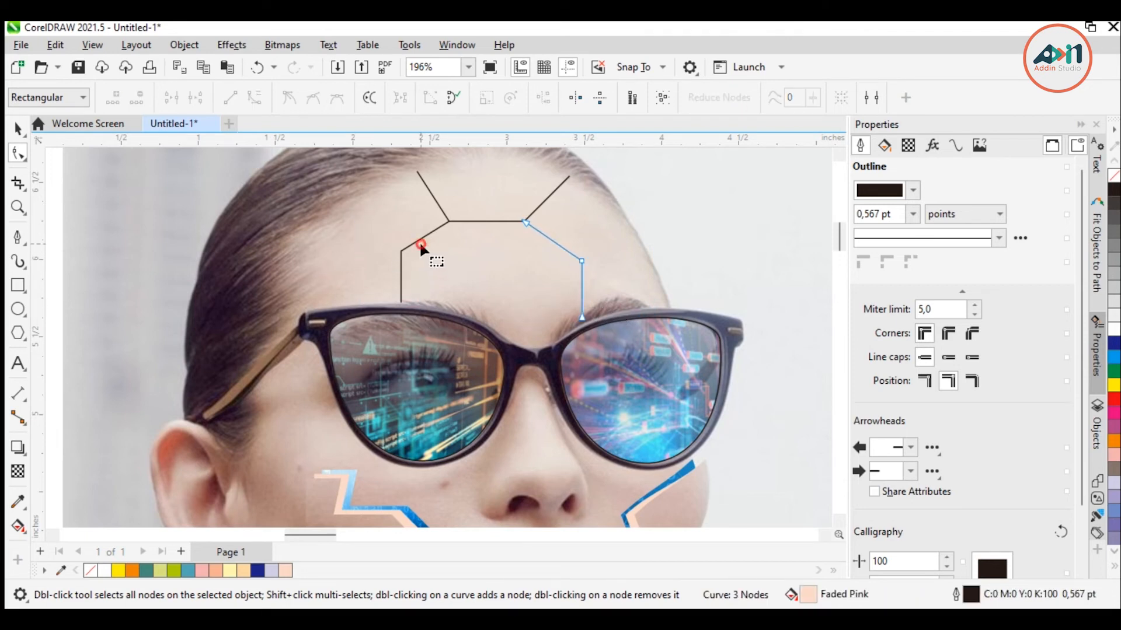
key(Right)
key(Right)
key(Right)
key(Right)
key(Right)
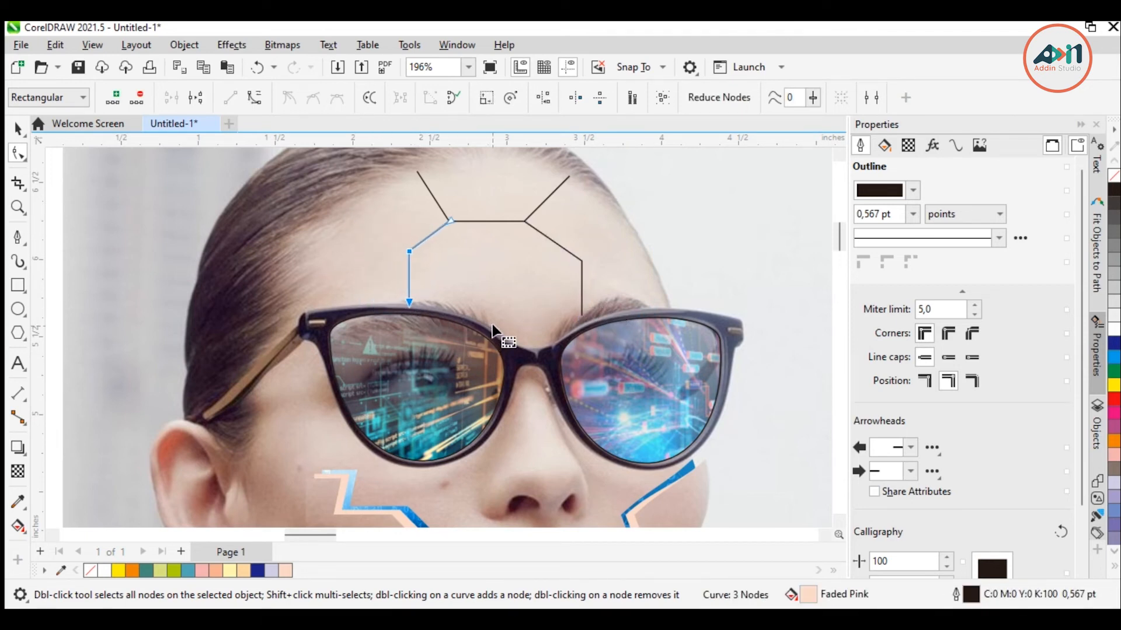
key(Up)
key(Down)
click(117, 214)
Step: Draw an open curve with the Pen tool from below the lips' left side down to the chin edge, about 0,247 by 0,769 in
scroll(517, 243, down, 2)
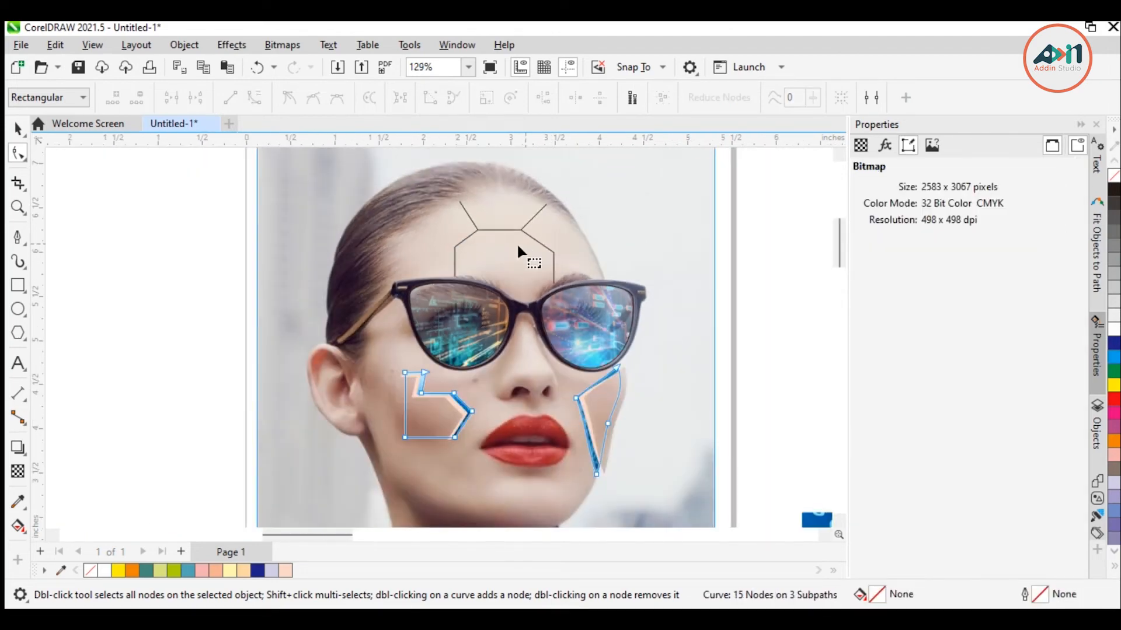
scroll(391, 262, down, 1)
scroll(327, 350, down, 4)
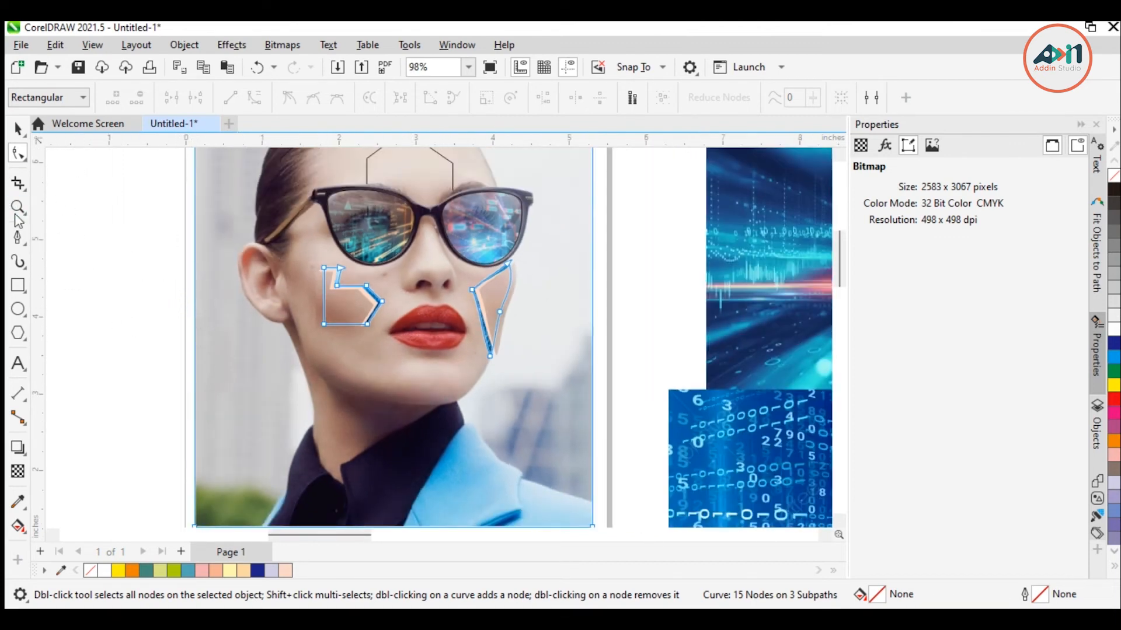
click(18, 237)
scroll(397, 351, up, 2)
click(392, 335)
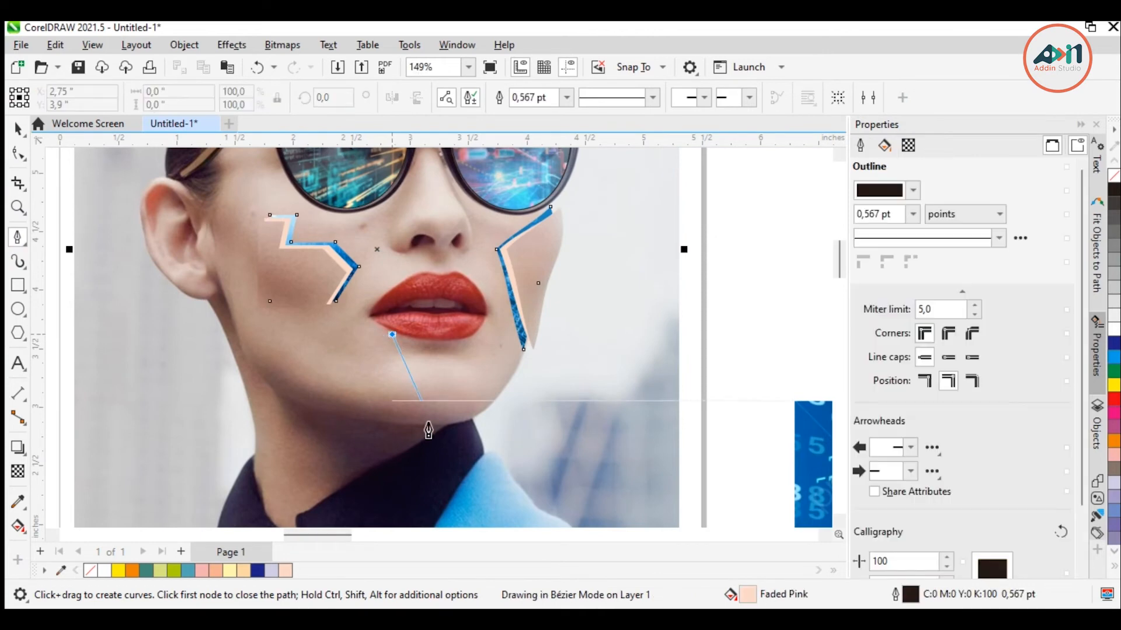
scroll(421, 431, up, 2)
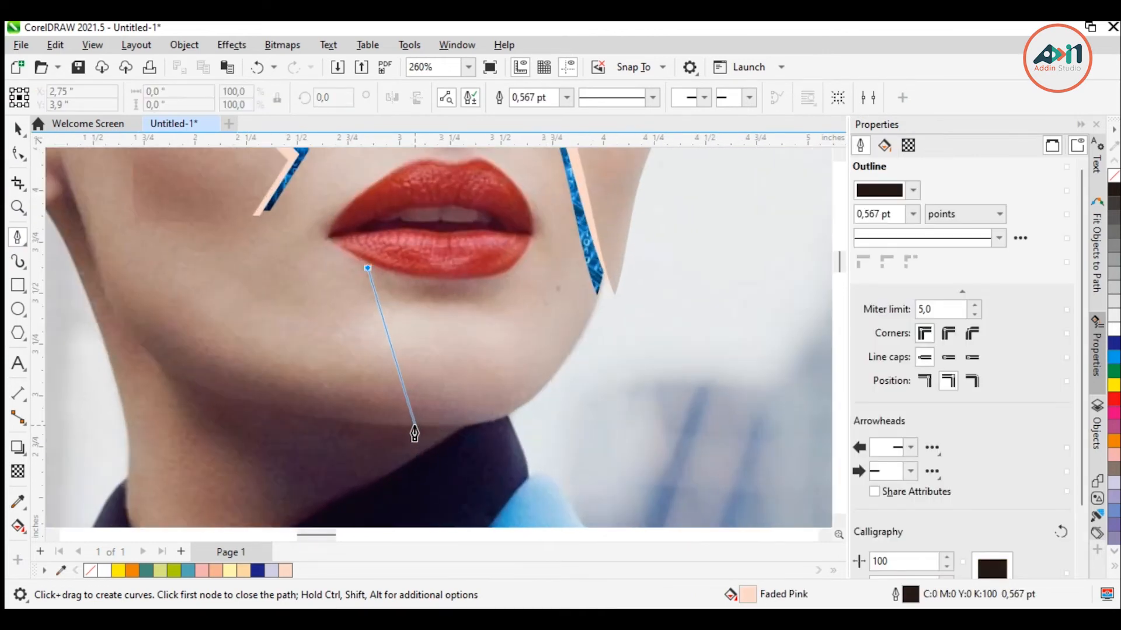
drag(415, 426, 395, 496)
key(Escape)
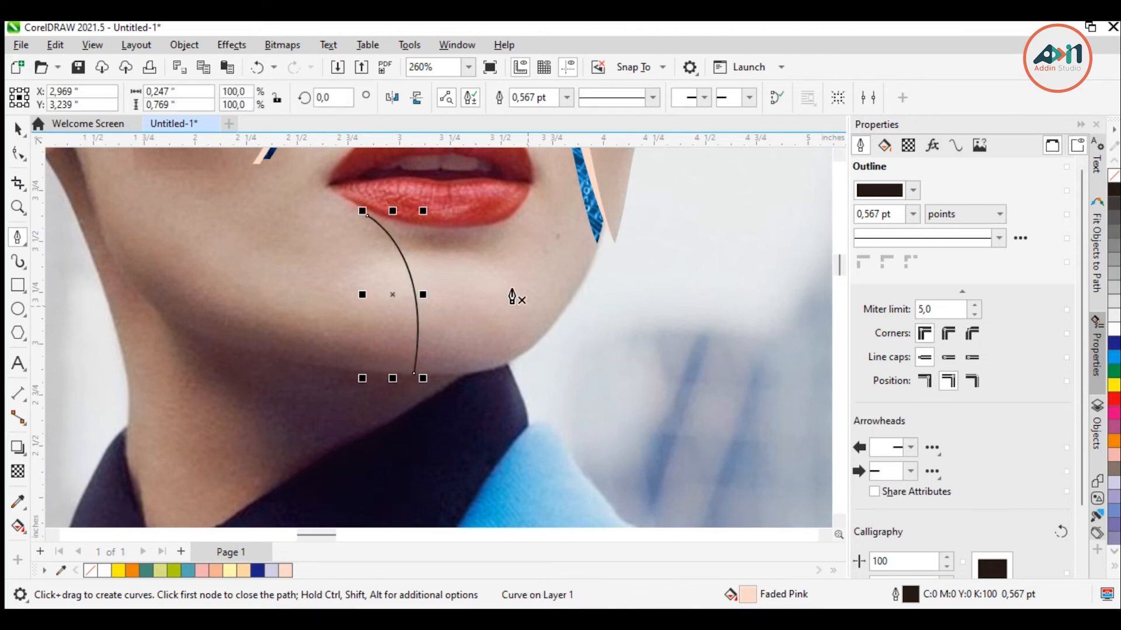
Step: Draw an open Pen curve from below the lips' right side down to the chin edge, about 0,173 by 0,769 in
click(510, 216)
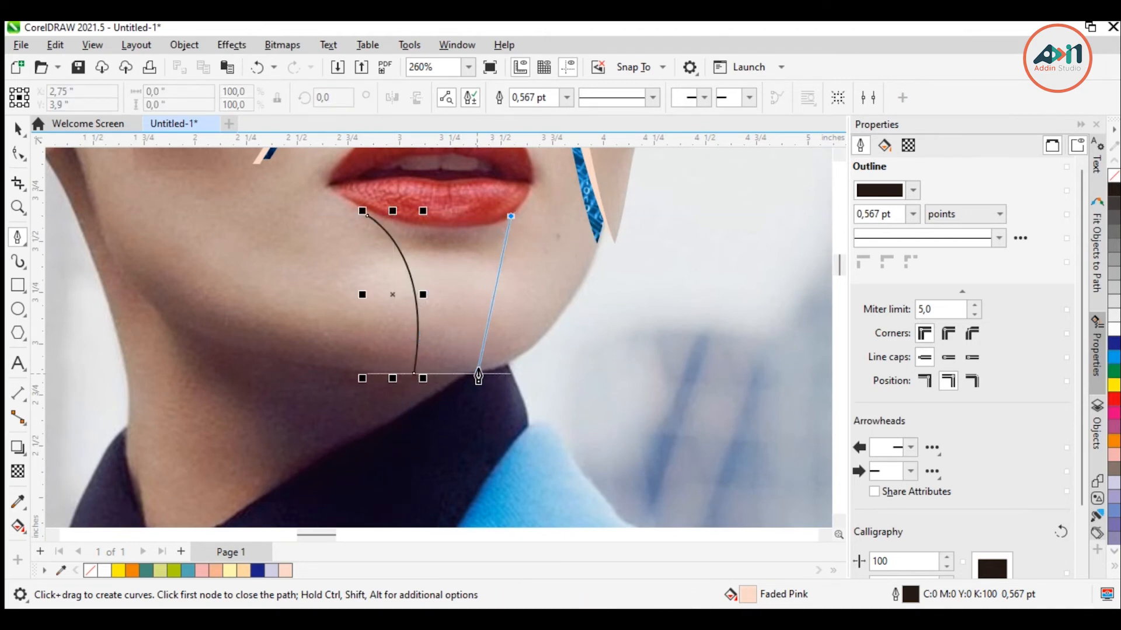
drag(478, 375, 492, 451)
key(Escape)
Step: Draw a vertical Pen line about 0,242 in long from beneath the chin down to the dark collar
scroll(400, 375, up, 3)
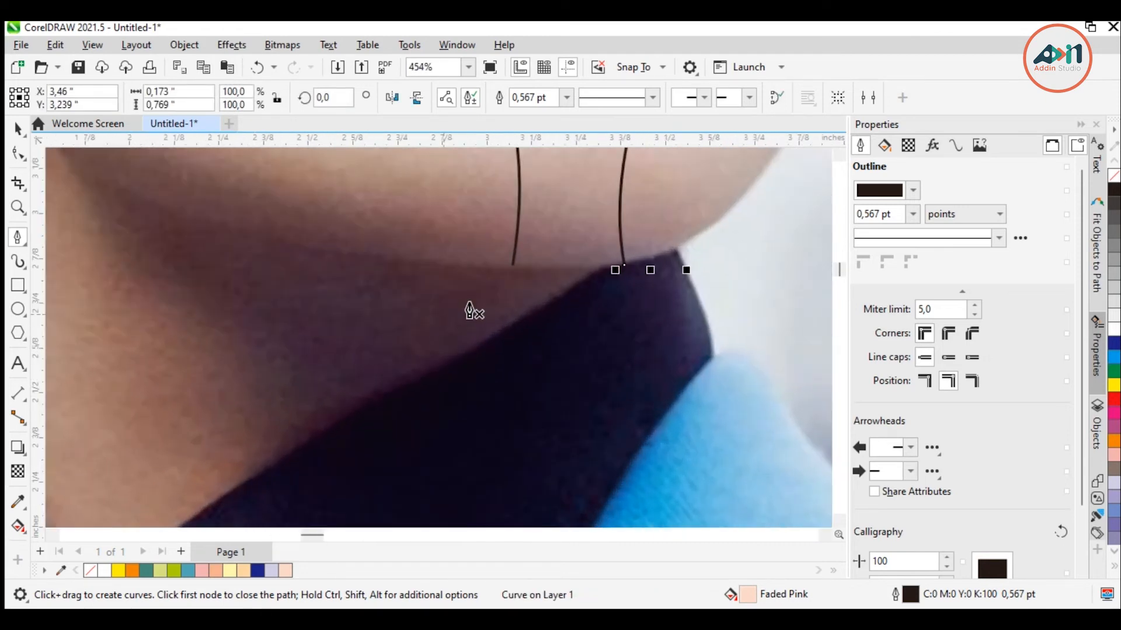
click(461, 266)
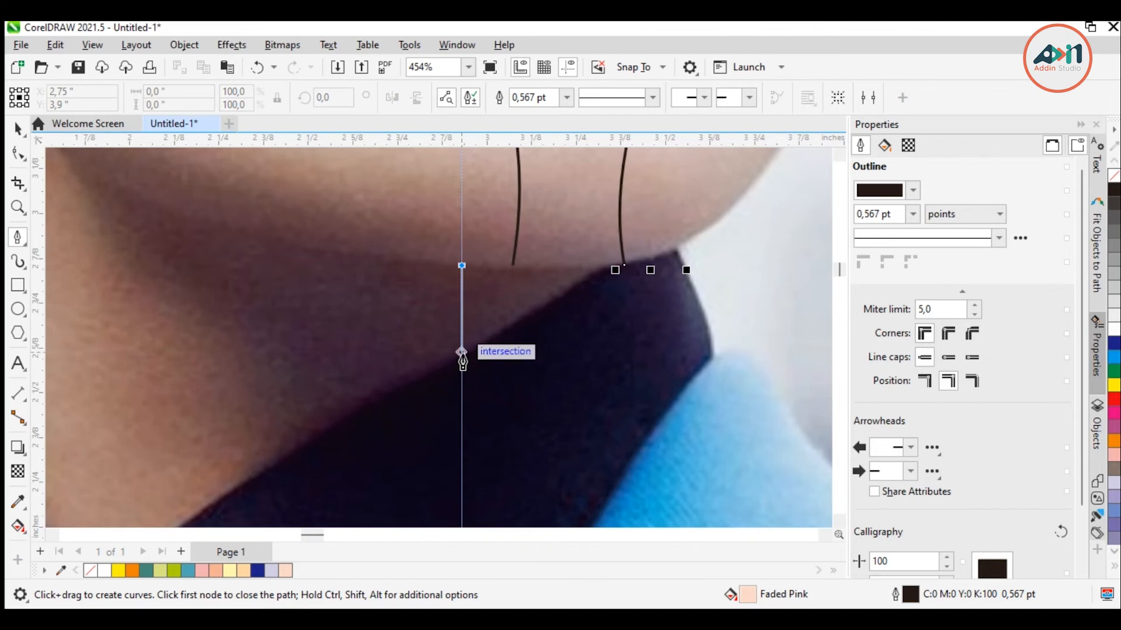
click(462, 352)
key(Escape)
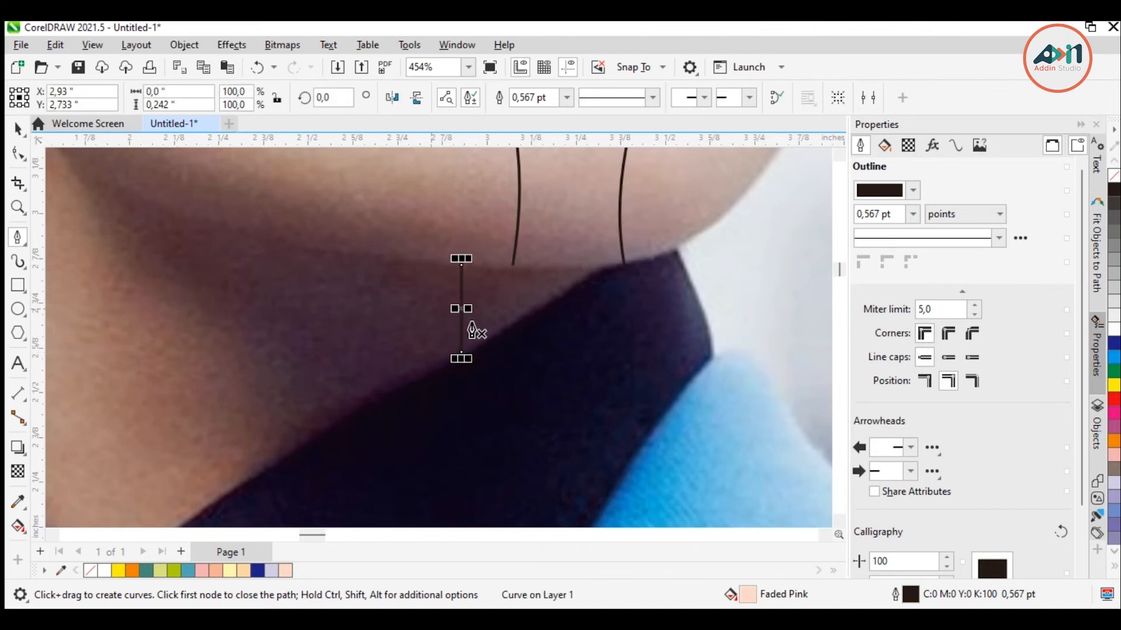
Step: Draw a bent Pen line on the neck, diagonal from under the jaw and then vertical to the collar, about 0,24 by 0,848 in
scroll(330, 284, down, 3)
click(357, 279)
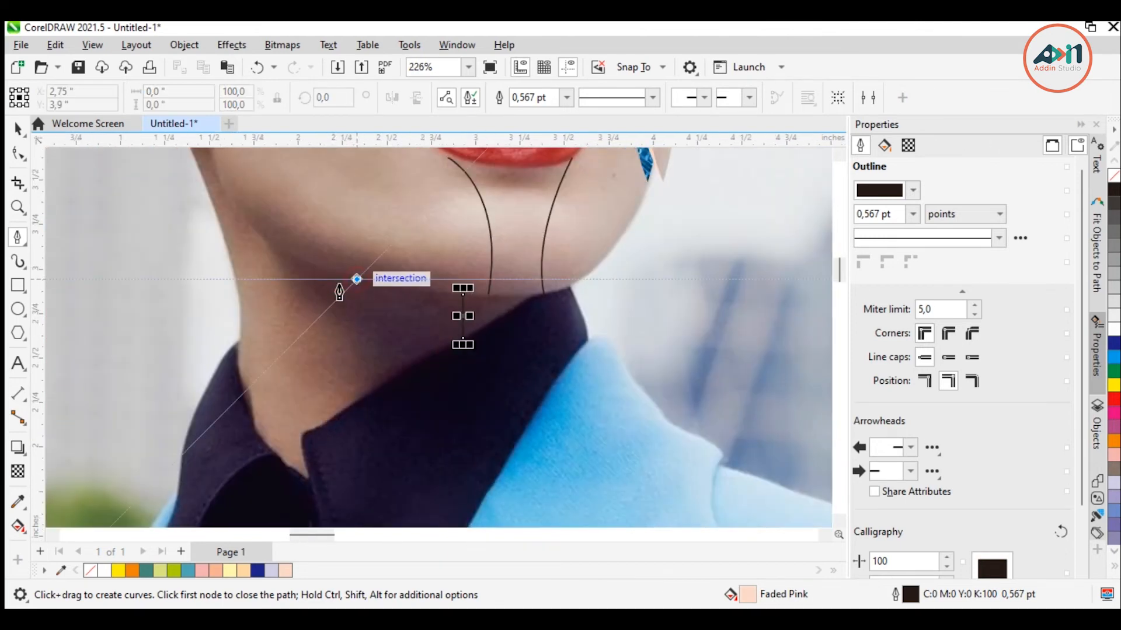
double_click(313, 321)
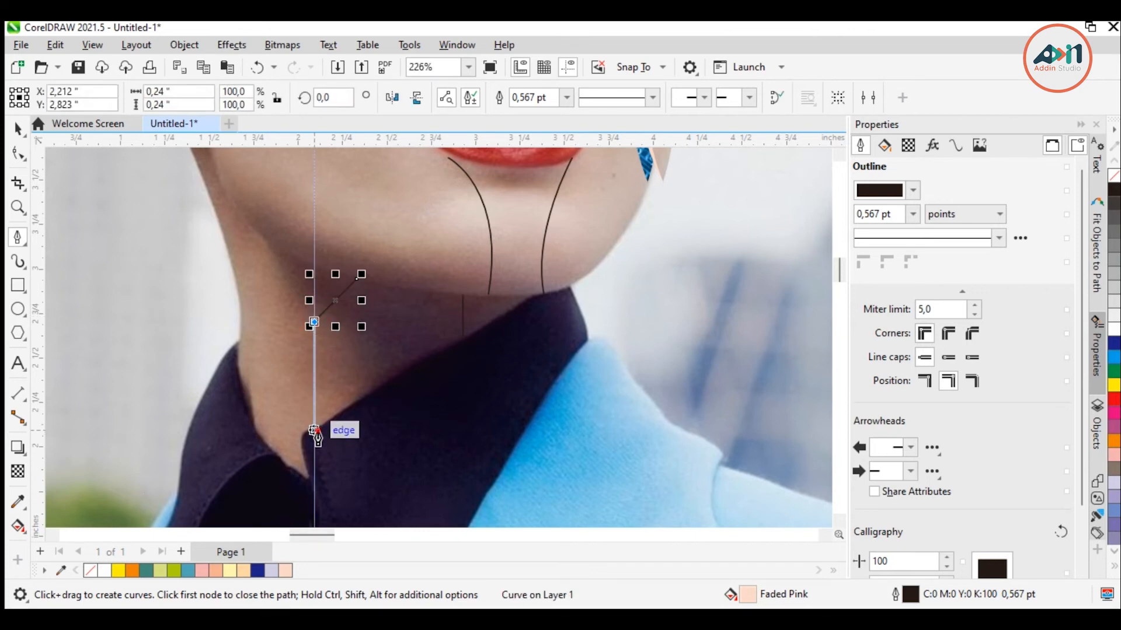
click(314, 431)
Step: Set the outline width of all seven panel lines on the forehead, chin and neck to 3,0 pt
click(17, 128)
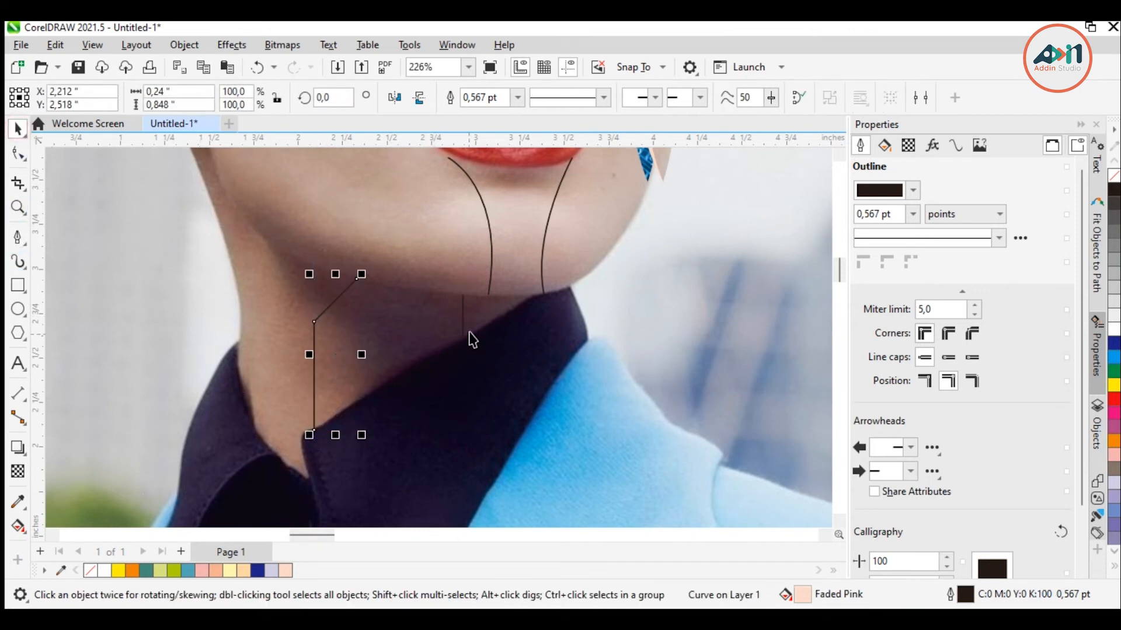
shift+click(463, 314)
shift+click(492, 254)
shift+click(544, 257)
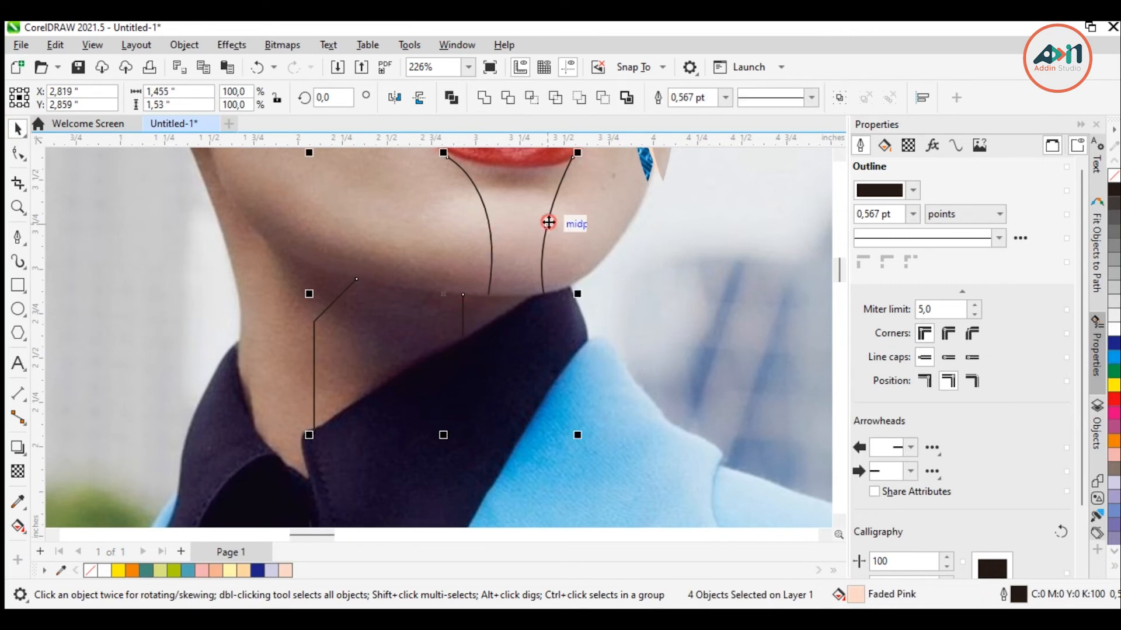
scroll(416, 379, down, 5)
scroll(417, 379, down, 2)
shift+click(442, 181)
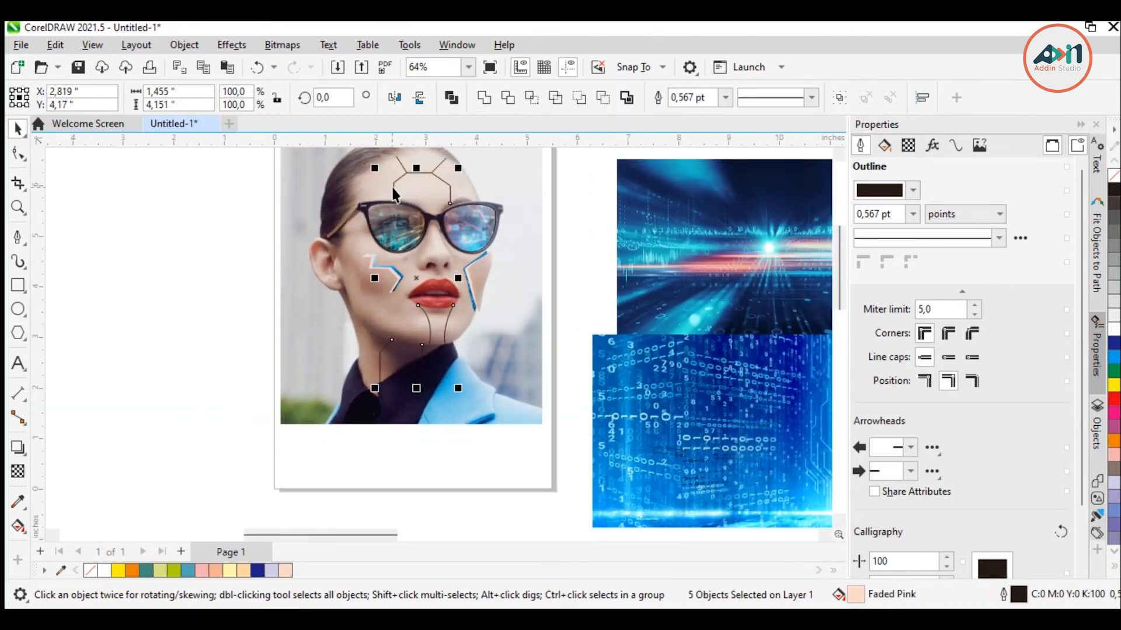
shift+click(399, 165)
shift+click(399, 164)
scroll(476, 158, up, 4)
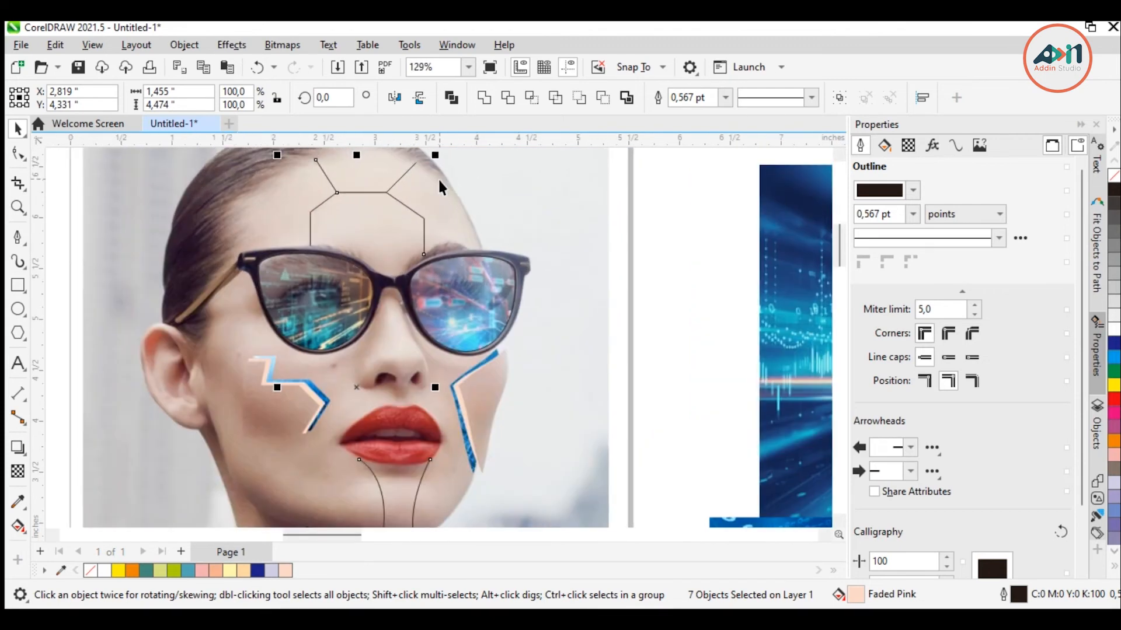
scroll(423, 191, up, 1)
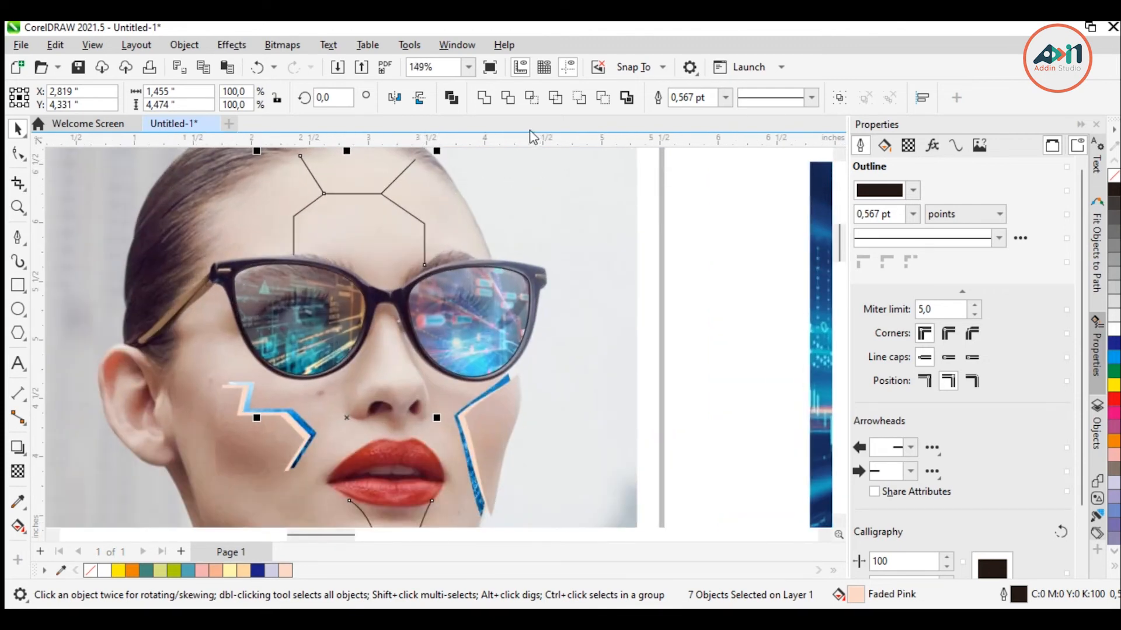
scroll(512, 154, down, 1)
click(724, 97)
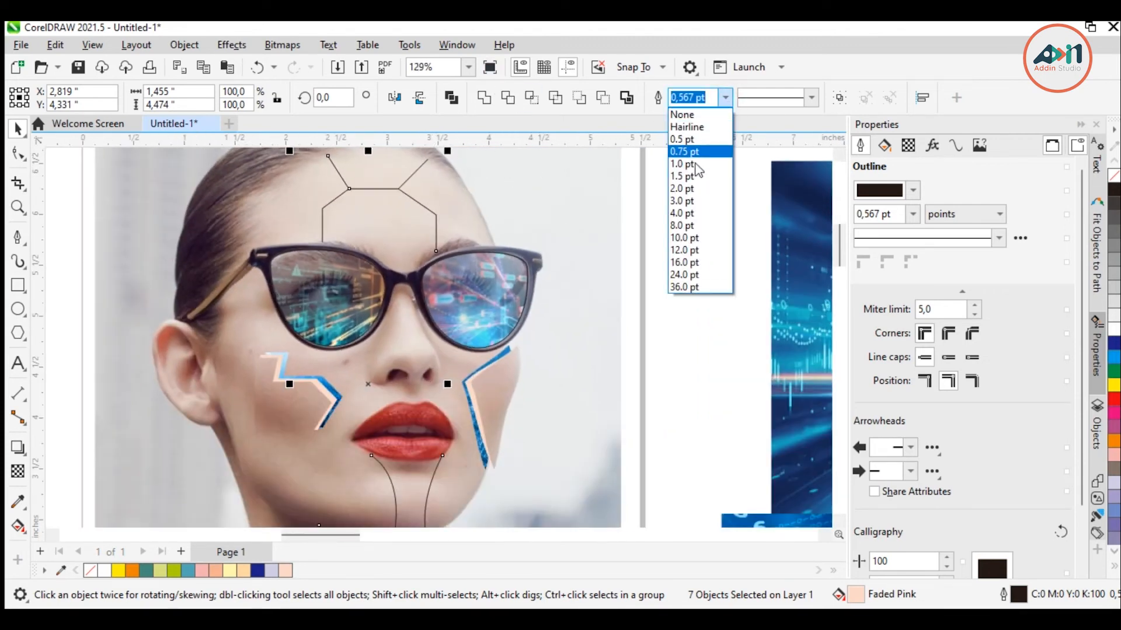
click(683, 213)
scroll(607, 158, down, 3)
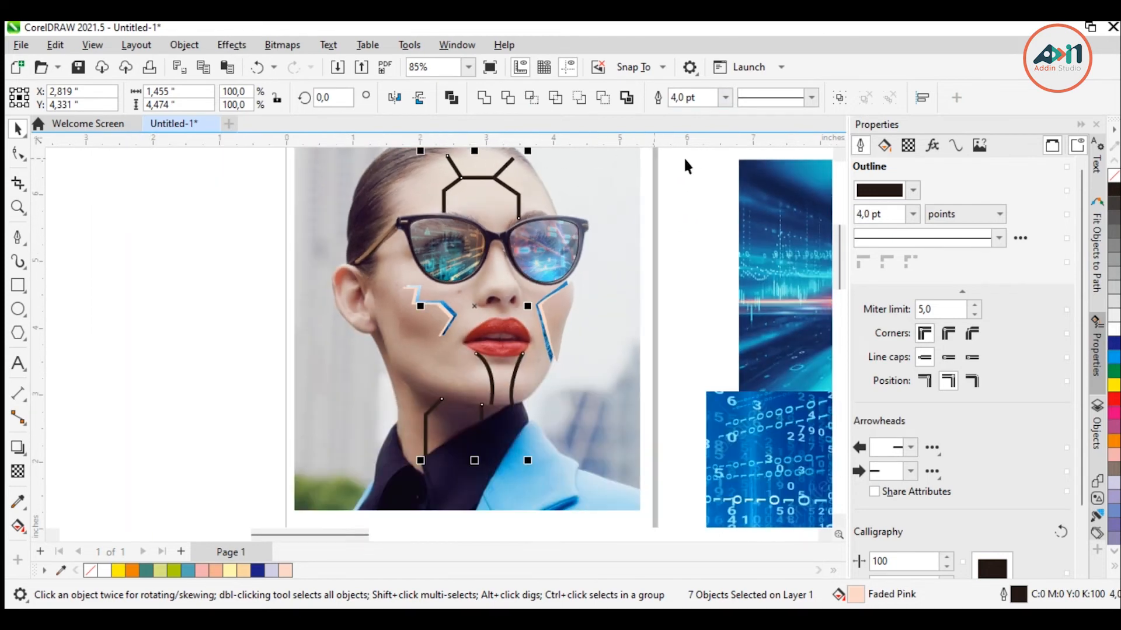
click(726, 99)
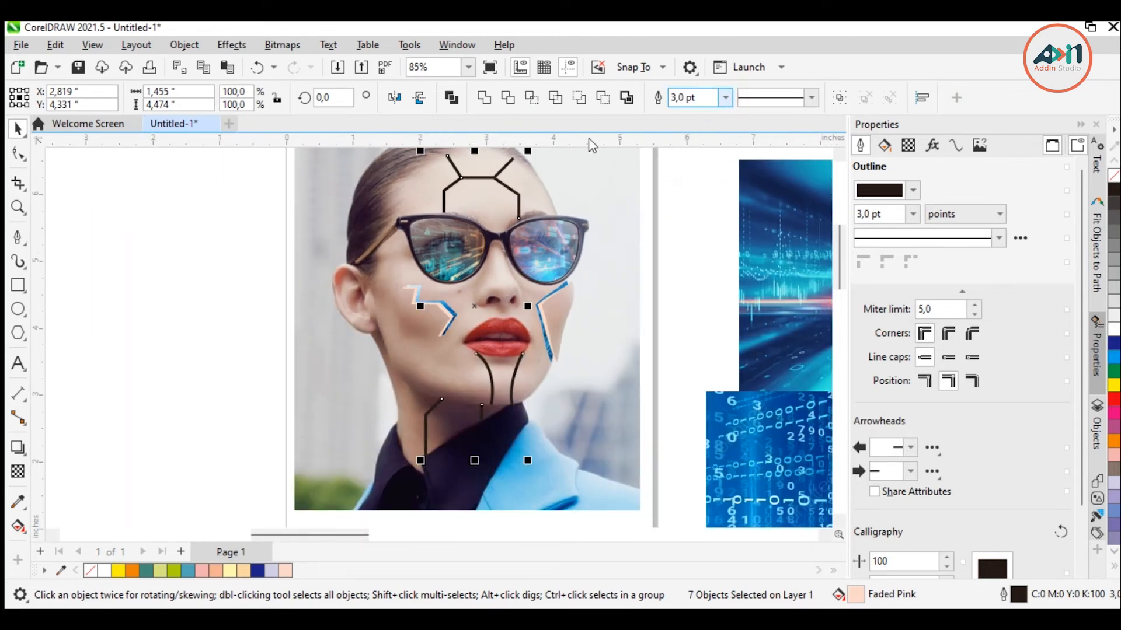
scroll(359, 178, up, 2)
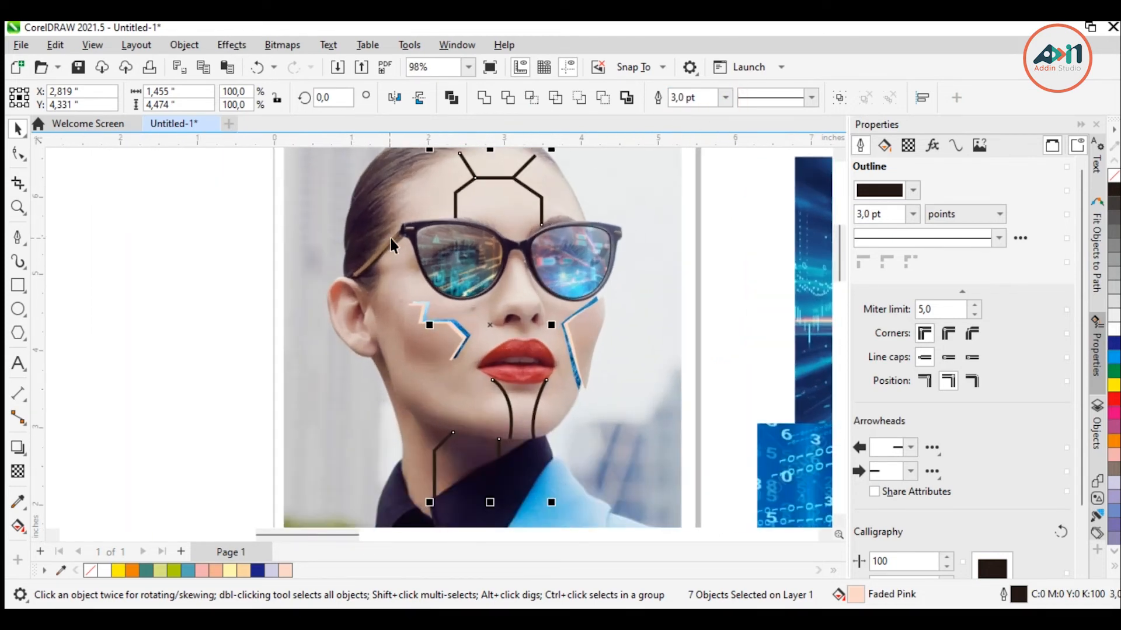
Step: Convert the outlines of the seven panel lines to objects and combine the resulting shapes into one curve
scroll(351, 265, down, 2)
click(184, 45)
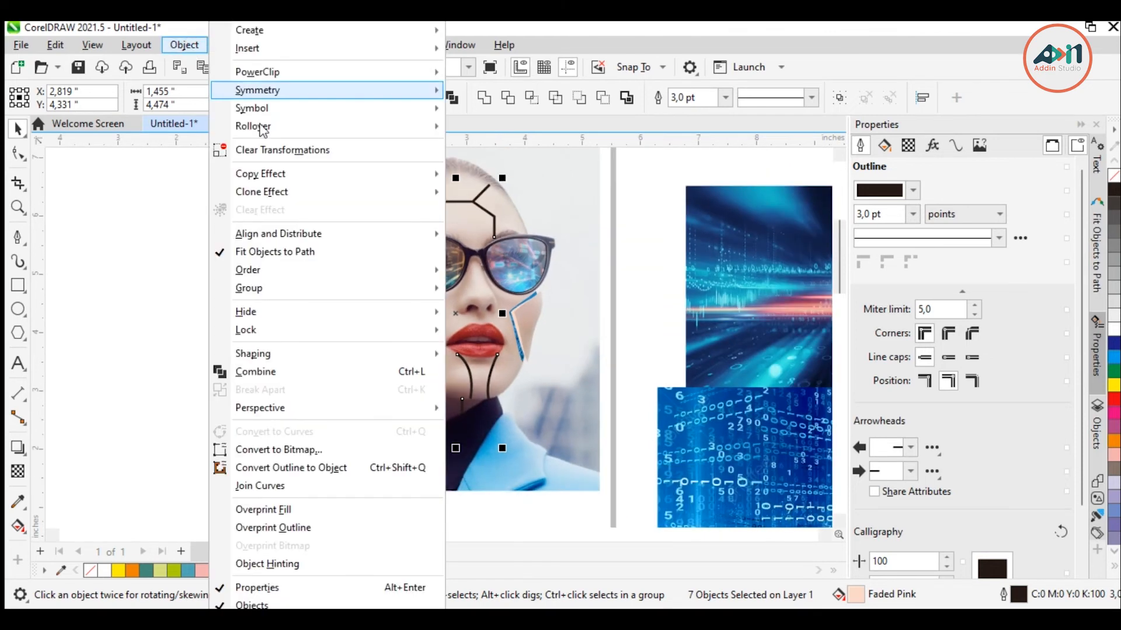
click(332, 471)
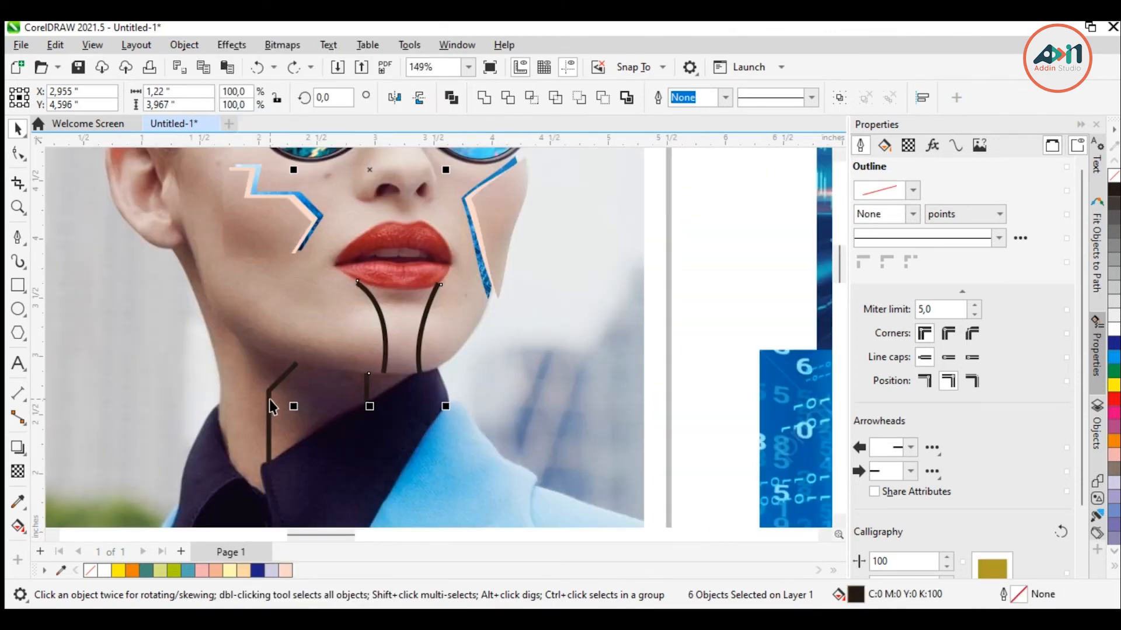
shift+click(269, 399)
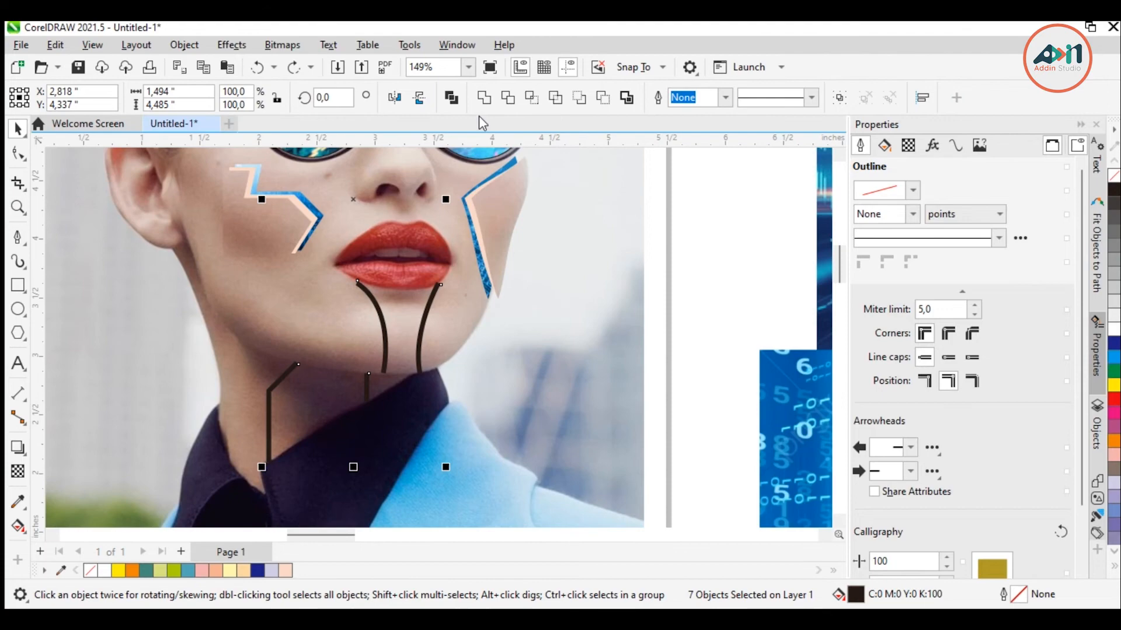
click(453, 97)
scroll(207, 330, down, 3)
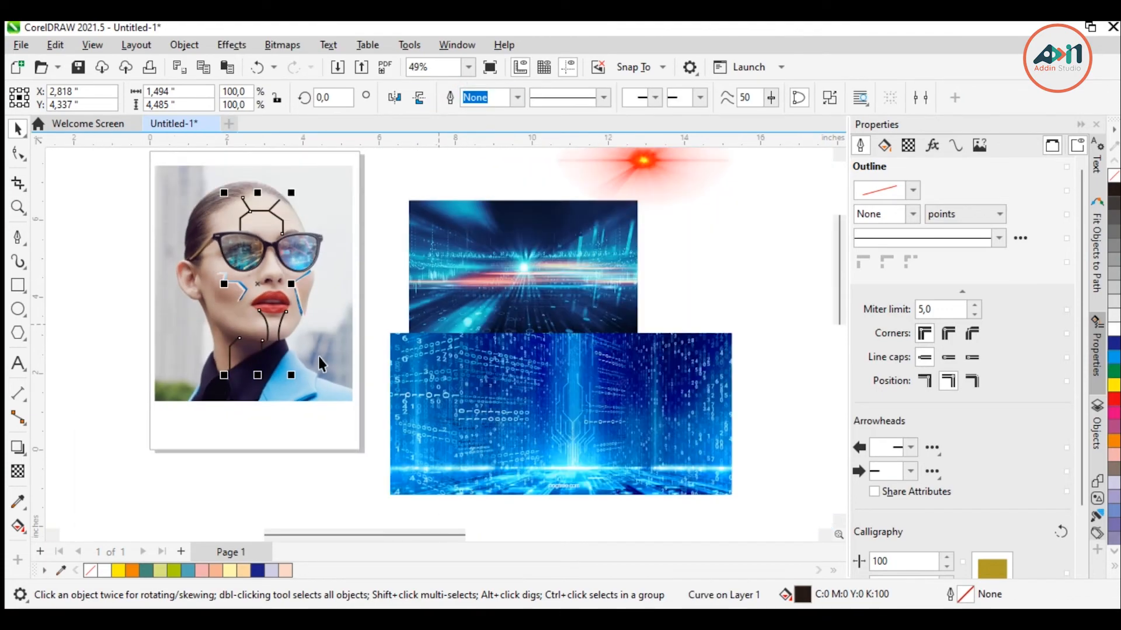
Step: PowerClip the blue binary-code technology image inside the combined panel lines
click(392, 282)
scroll(193, 245, up, 3)
right_click(723, 499)
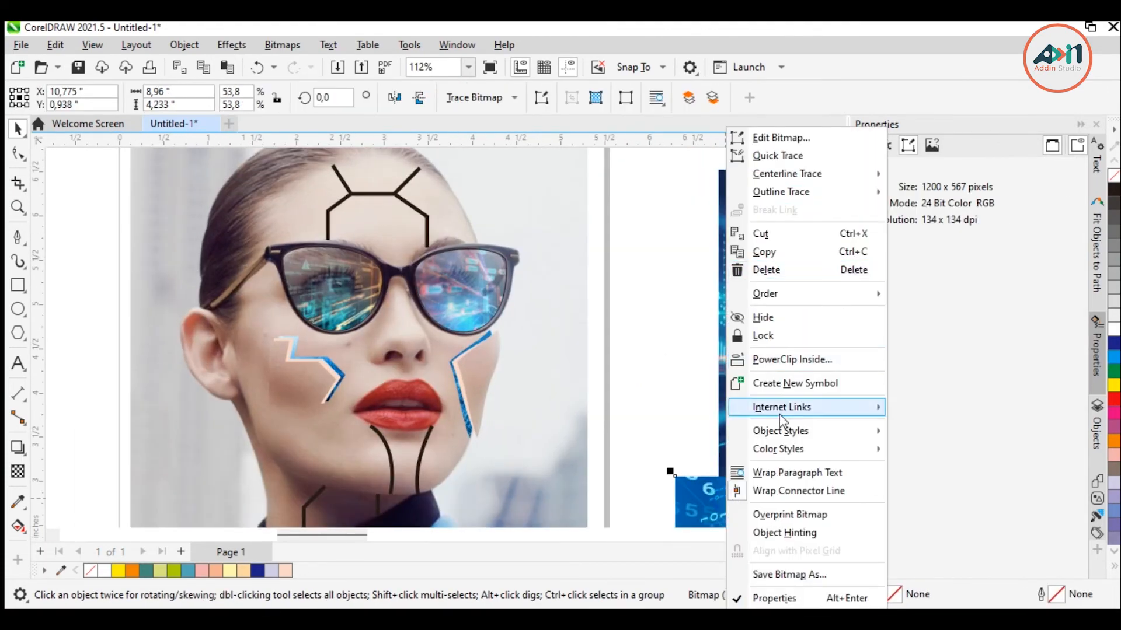
click(782, 358)
click(372, 193)
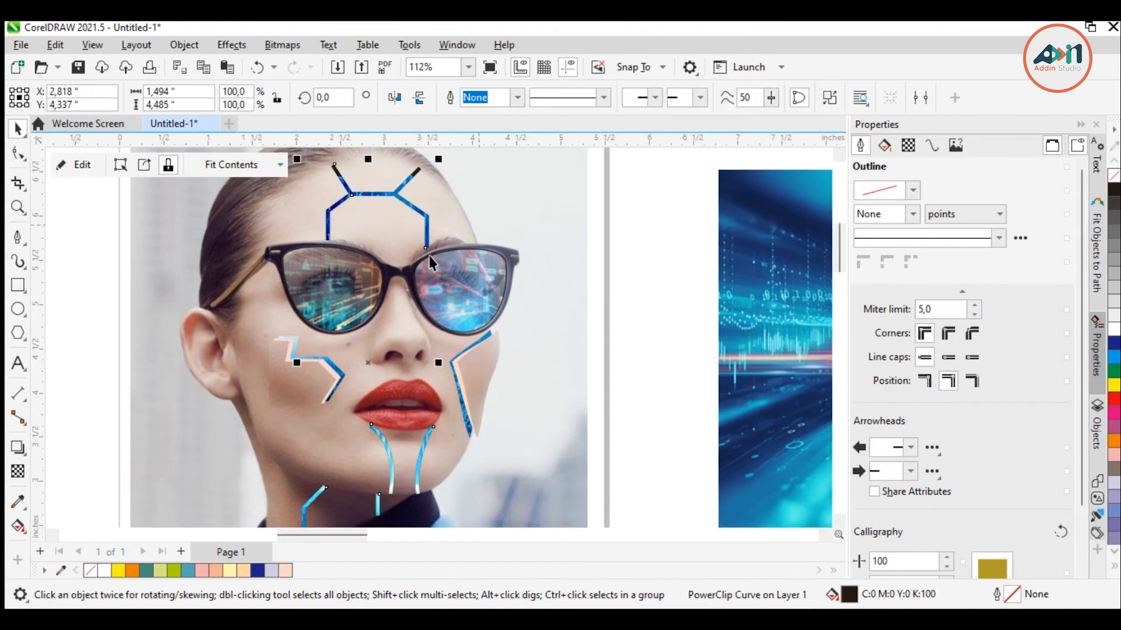
Step: Edit the PowerClip contents, resizing the blue image to about 8,933 by 5,384 in and shifting it slightly left to cover all panel lines
click(84, 166)
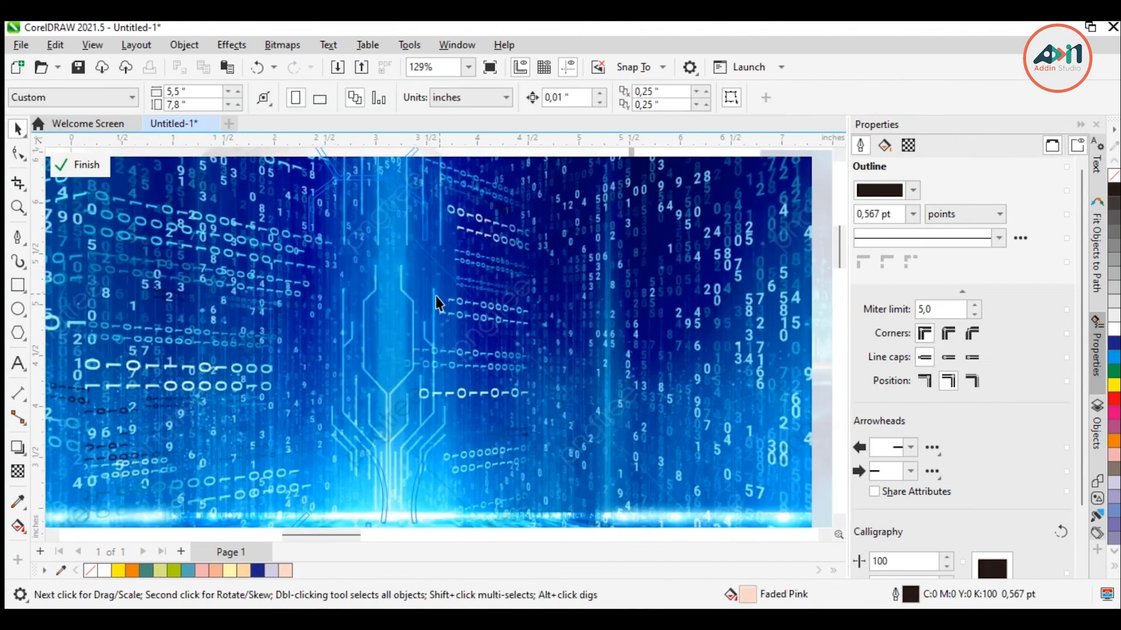
click(499, 291)
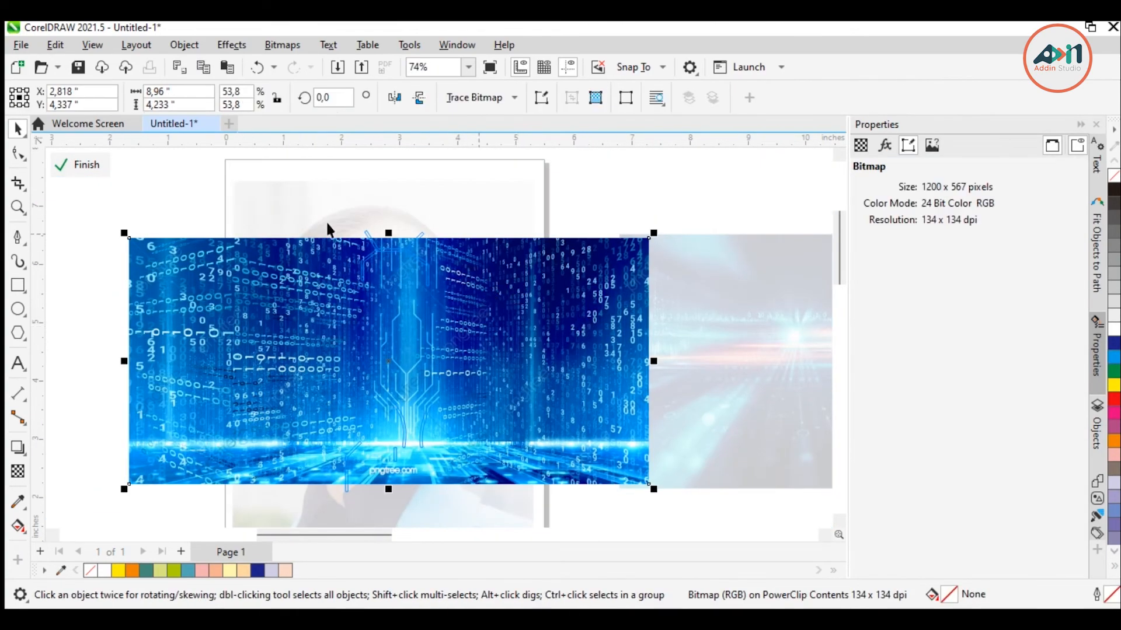
drag(390, 232, 389, 206)
mouse_move(652, 346)
mouse_down()
mouse_move(515, 347)
mouse_move(652, 348)
mouse_up()
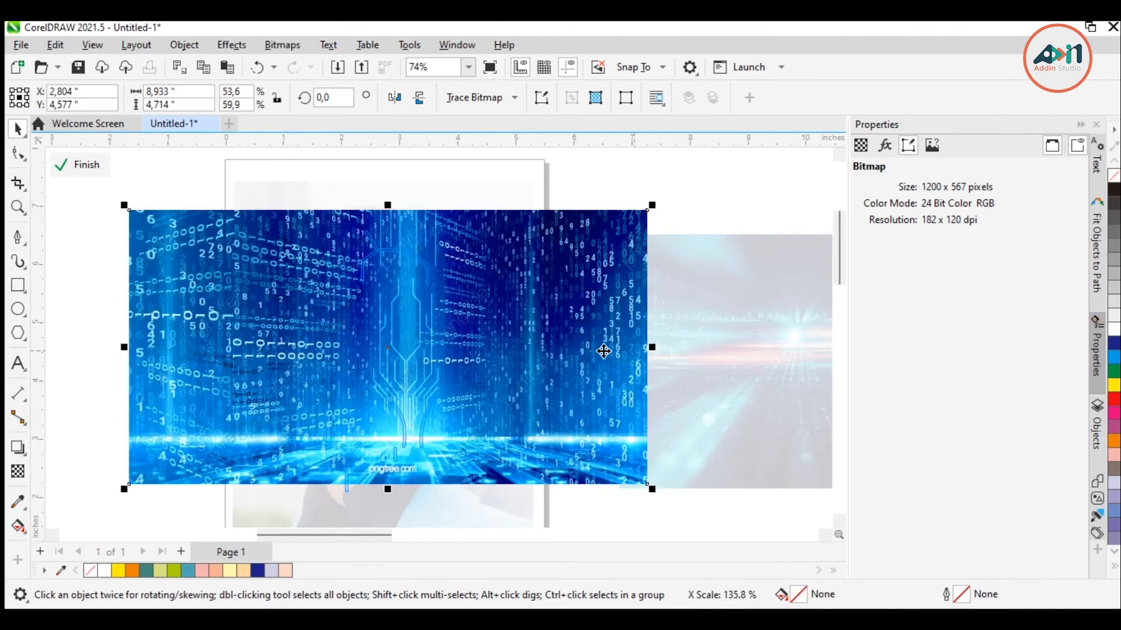
scroll(377, 262, down, 2)
drag(385, 415, 379, 439)
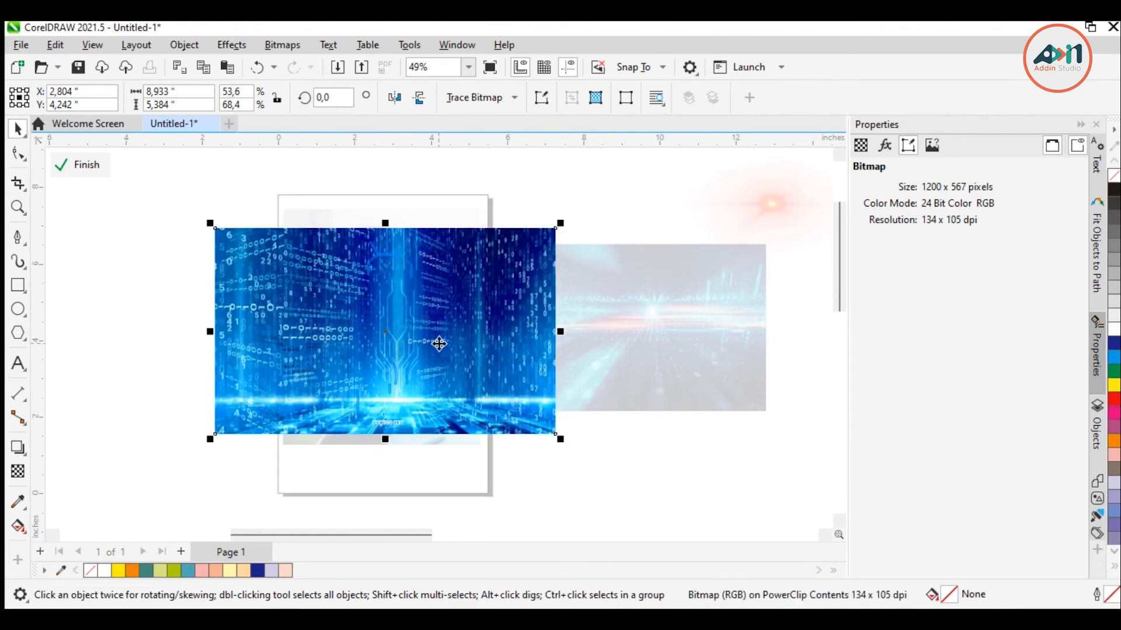
mouse_move(438, 343)
mouse_down()
mouse_move(426, 313)
mouse_move(425, 337)
mouse_up()
click(80, 168)
Step: Angle the lower ends of the two vertical forehead lines above the glasses frame with the Shape tool
scroll(466, 338, up, 3)
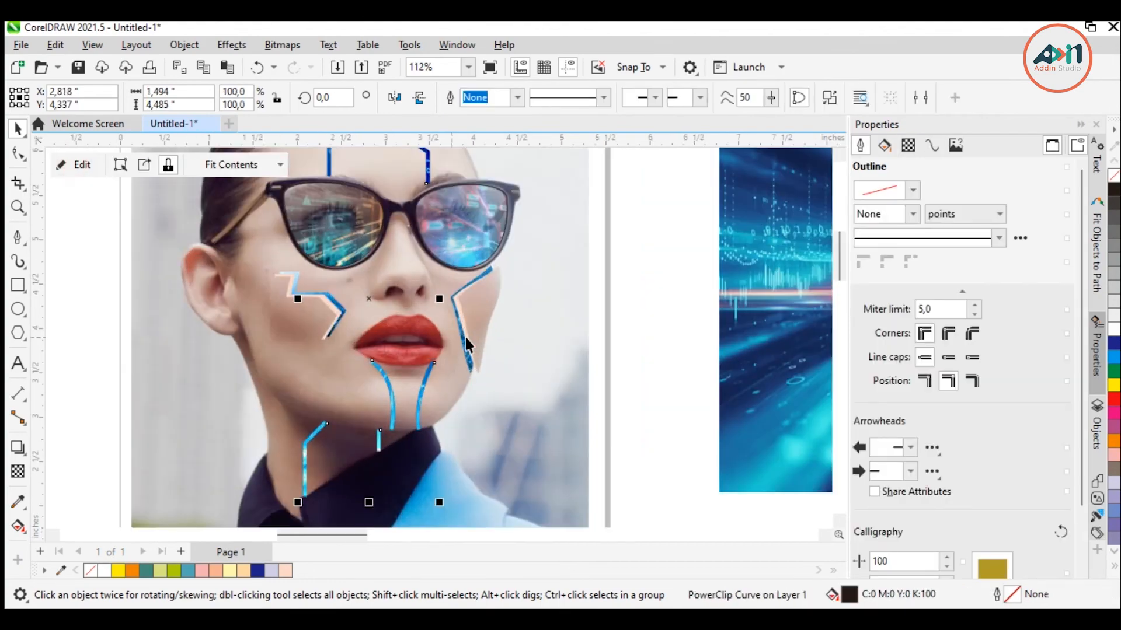
scroll(496, 320, down, 2)
scroll(408, 349, up, 1)
scroll(409, 349, down, 1)
scroll(438, 231, up, 4)
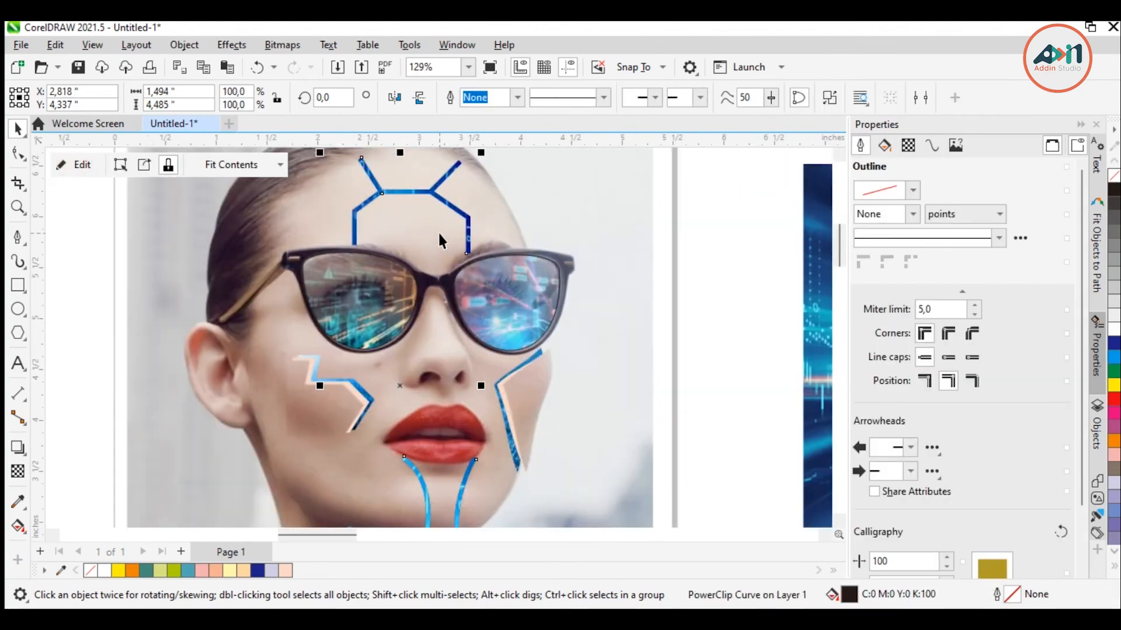
click(18, 153)
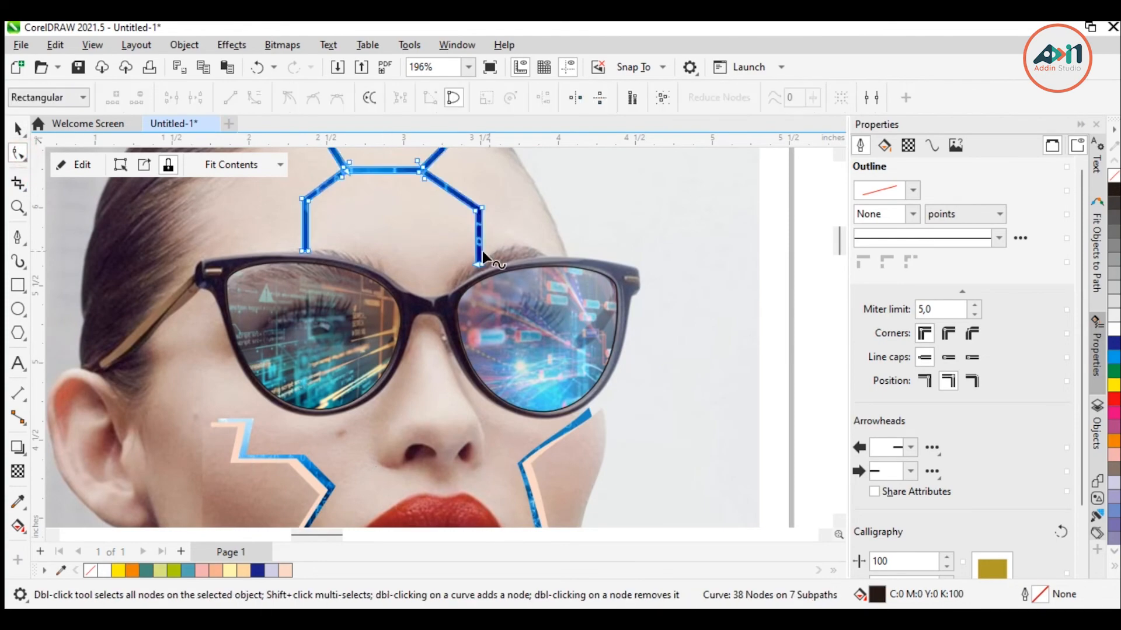
scroll(482, 251, up, 5)
click(454, 301)
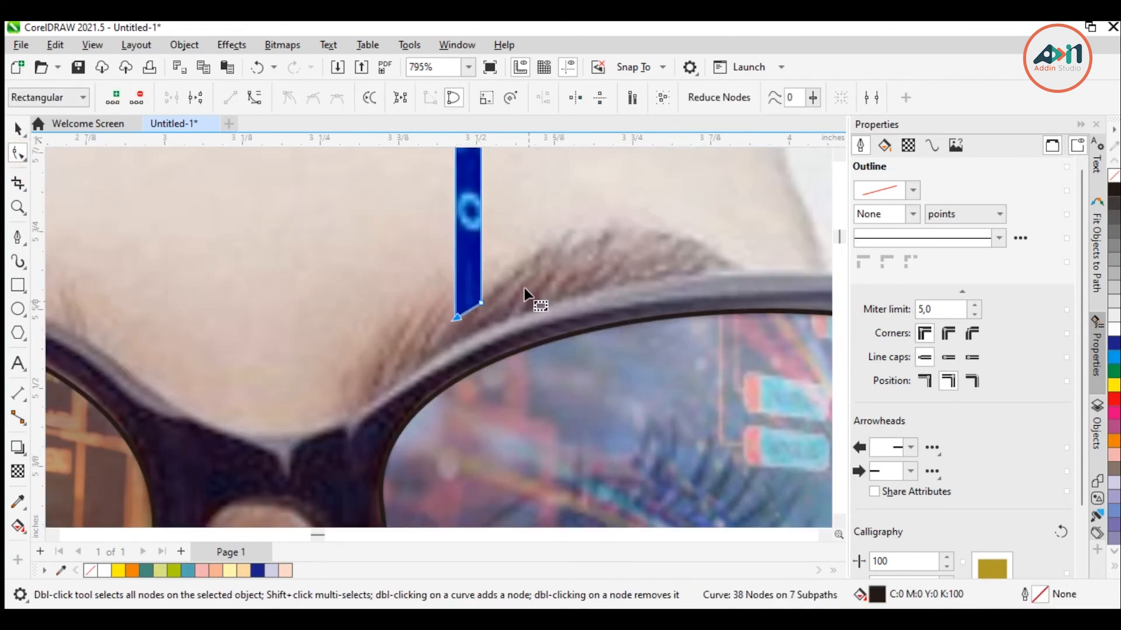
scroll(524, 288, down, 3)
scroll(207, 242, up, 5)
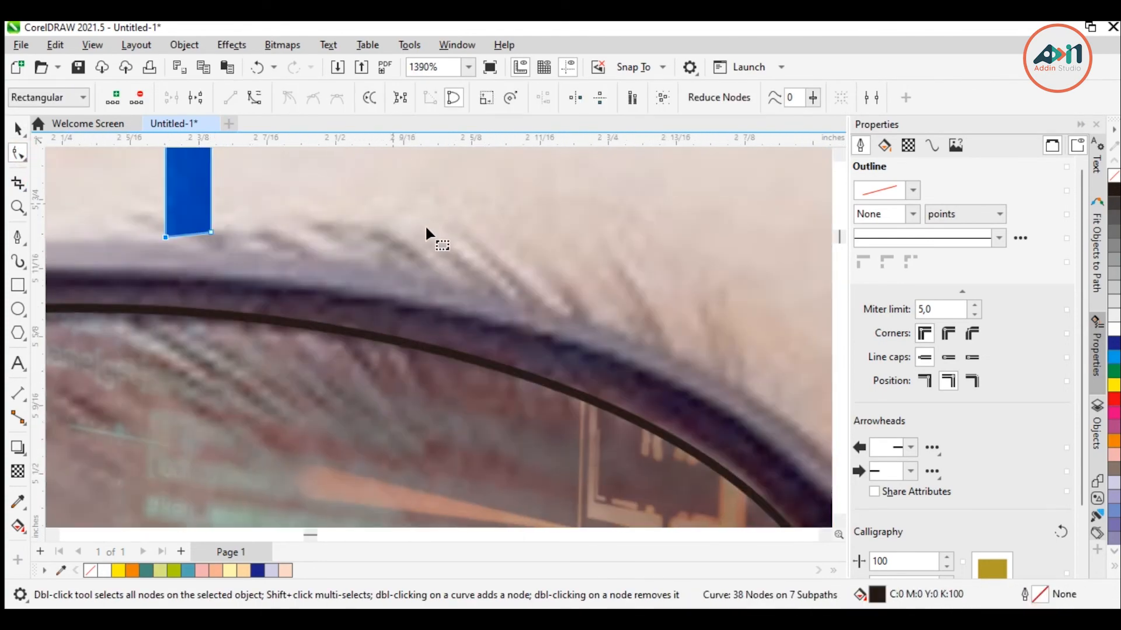
Step: Reshape the upper ends of the diagonal forehead lines at the hairline, moving the left line's outer end node up and outward
scroll(425, 224, down, 6)
scroll(320, 240, up, 4)
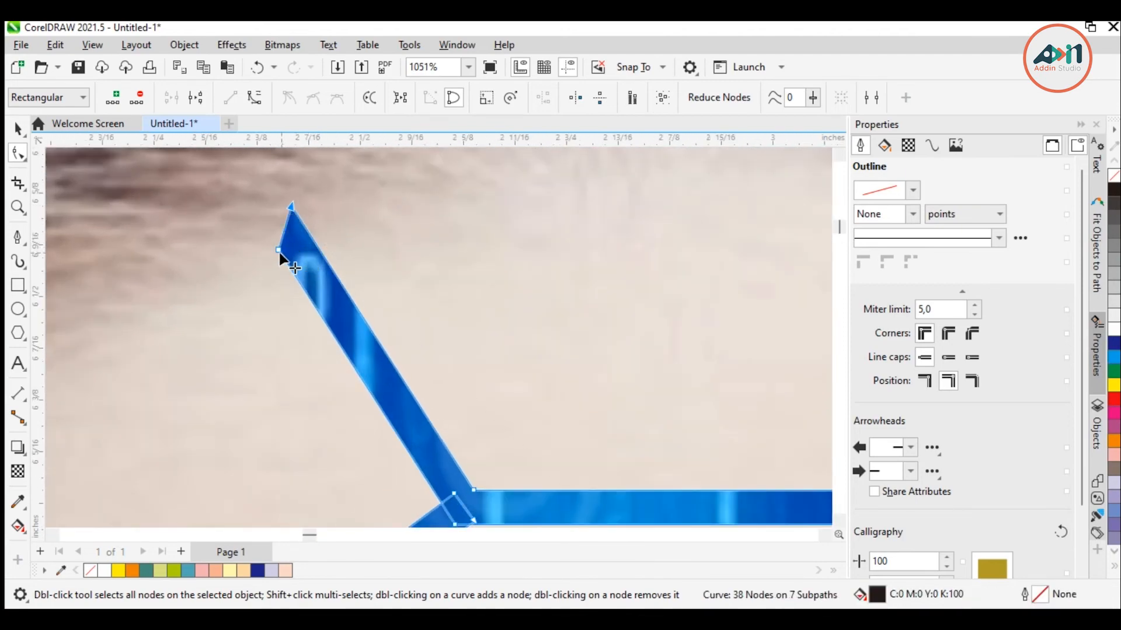
drag(279, 249, 262, 230)
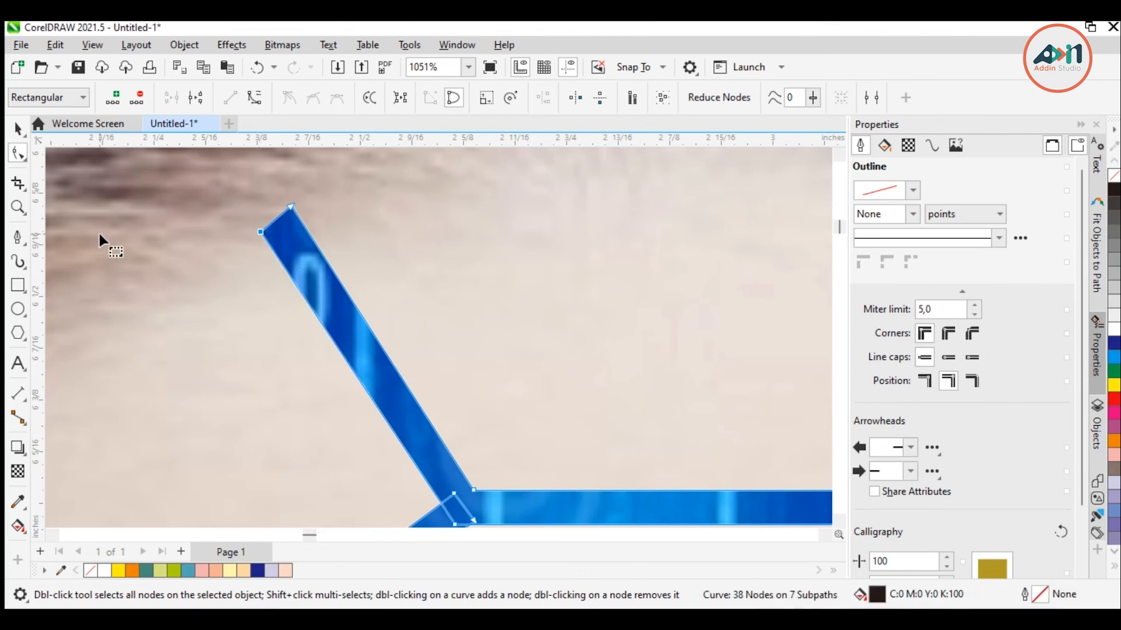
scroll(330, 325, down, 5)
scroll(212, 285, up, 4)
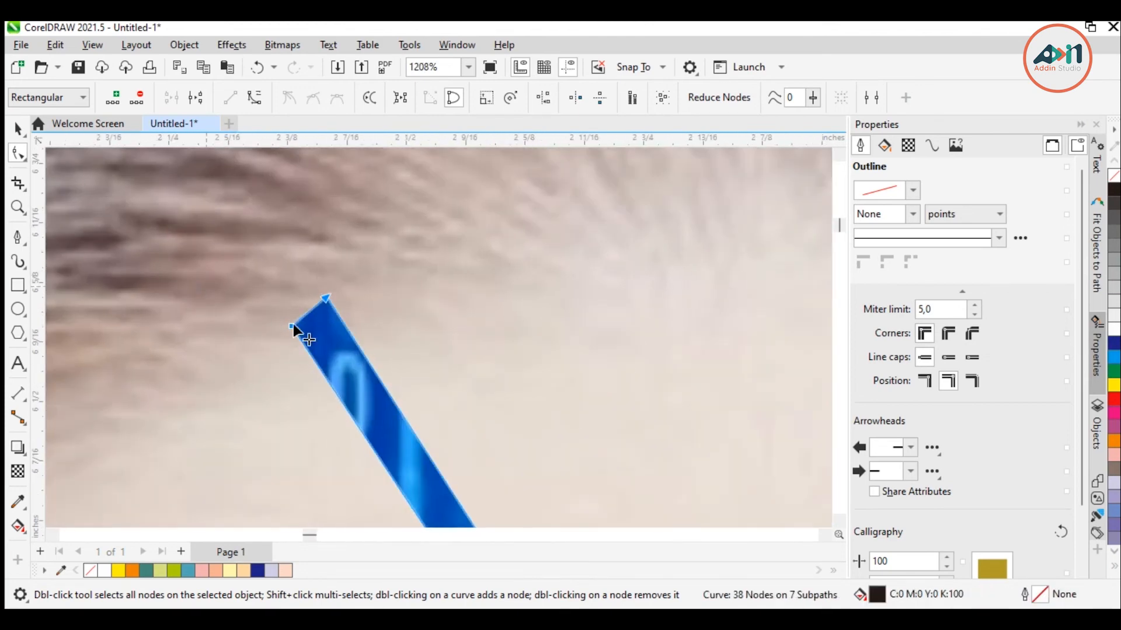
drag(290, 328, 271, 305)
scroll(164, 268, down, 9)
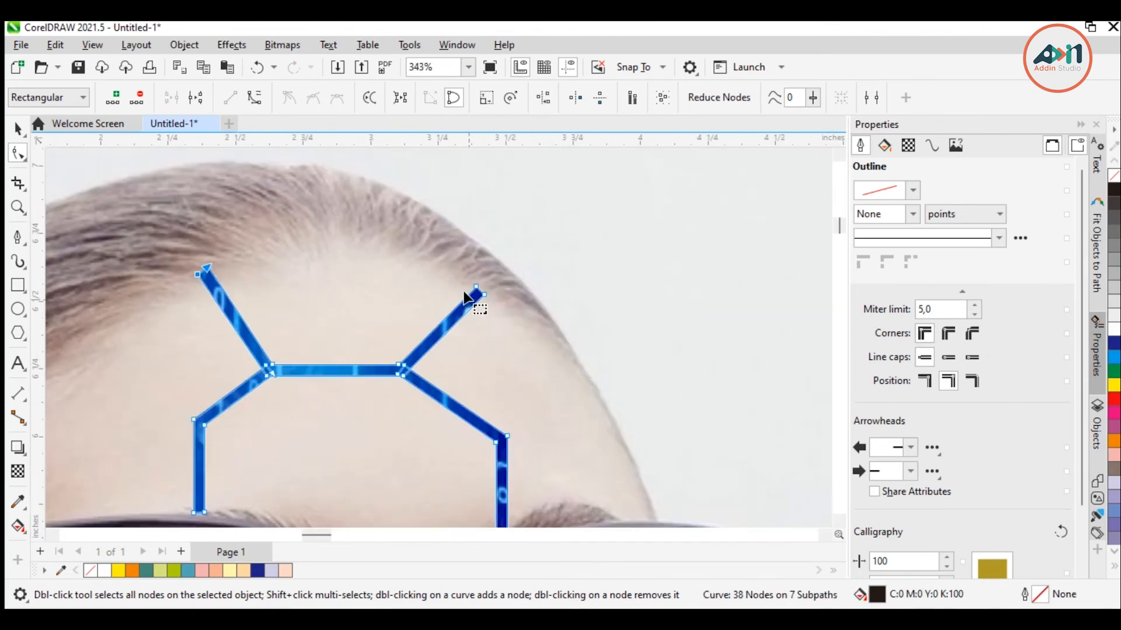
drag(462, 272, 461, 320)
scroll(481, 300, up, 5)
scroll(618, 254, down, 10)
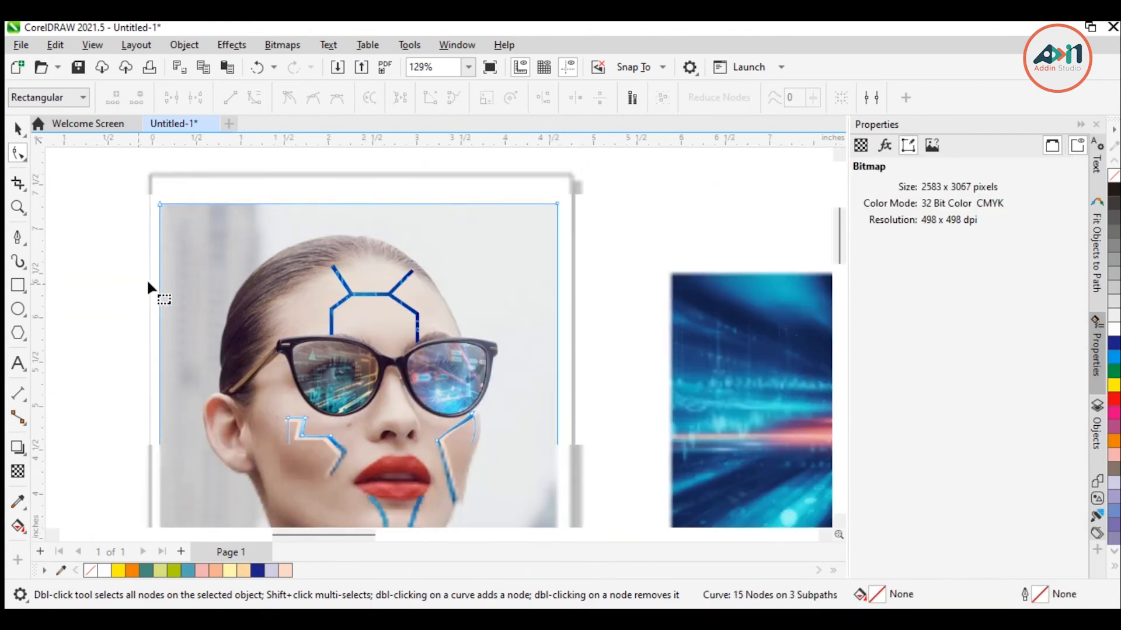
Step: Reshape the lower ends of the two chin lines along the jaw edge and slant the short neck line's lower end along the collar
scroll(260, 374, down, 3)
scroll(333, 388, up, 10)
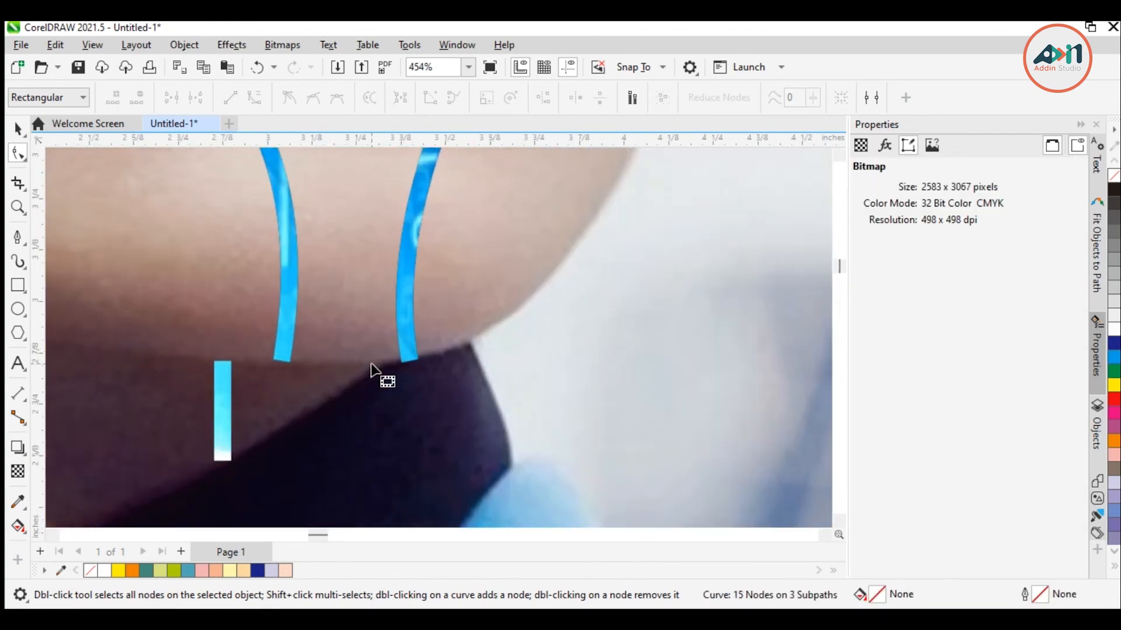
click(429, 357)
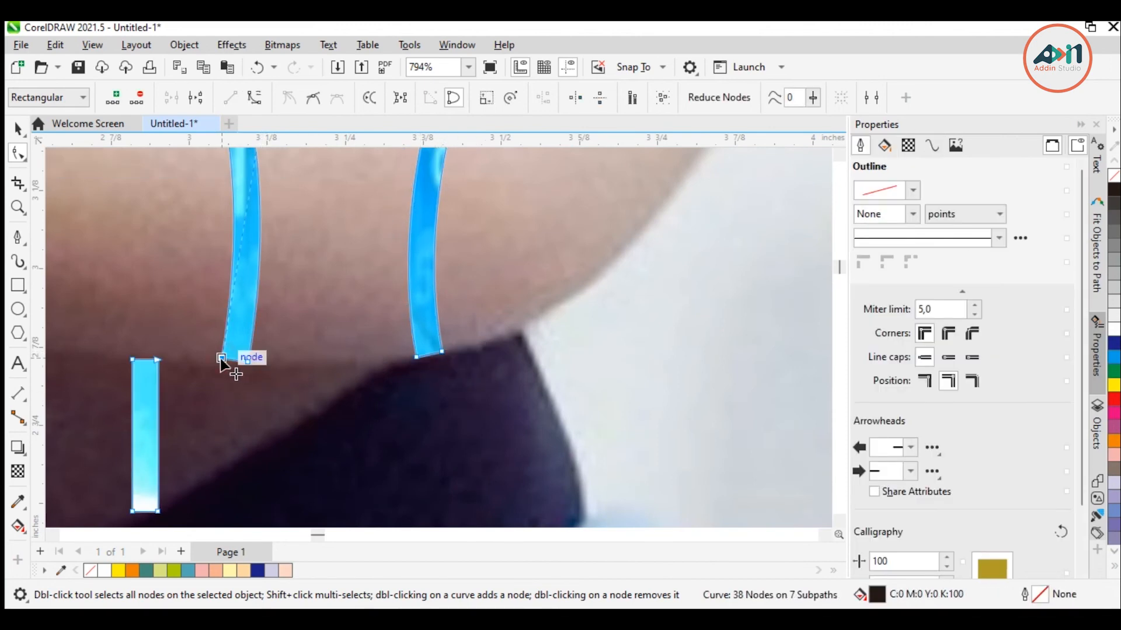
scroll(388, 354, down, 3)
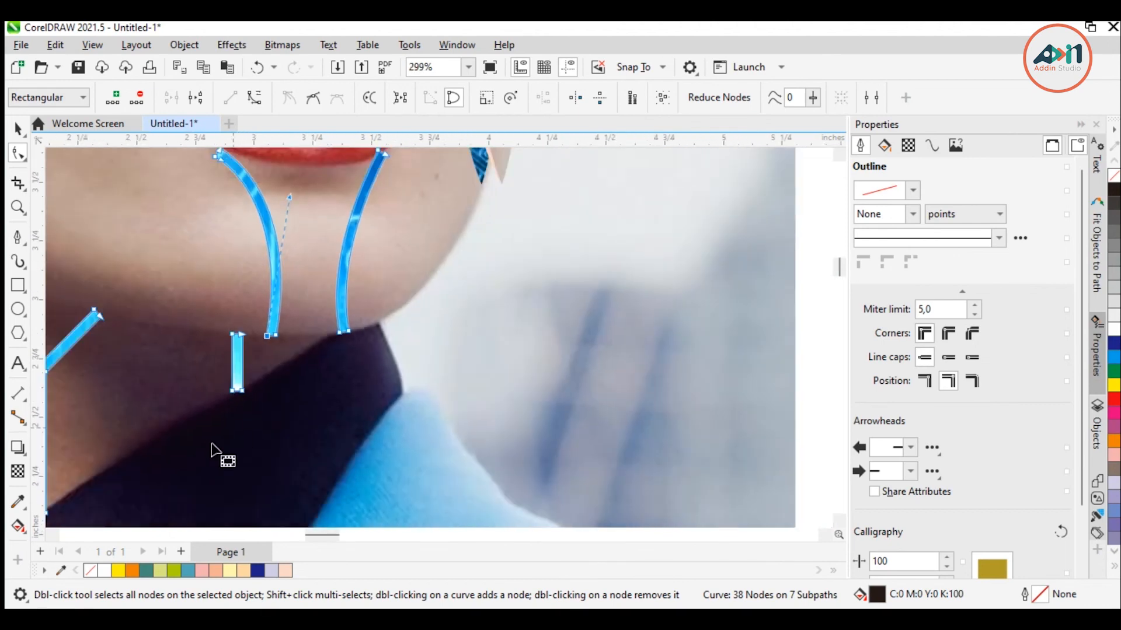
scroll(220, 455, up, 2)
scroll(259, 357, down, 3)
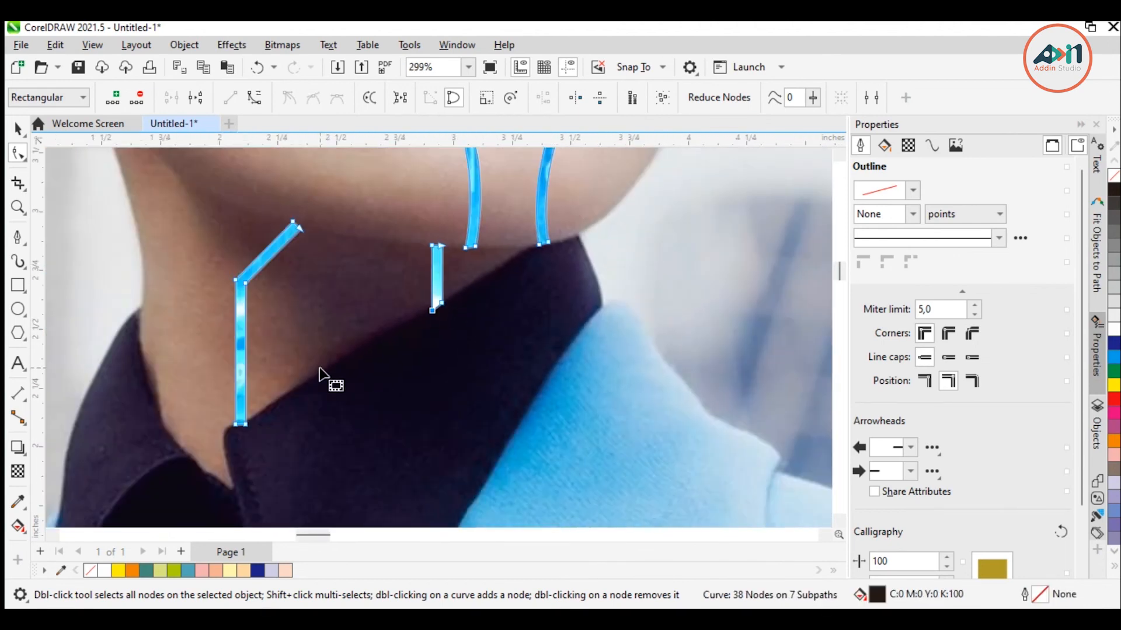
Step: Slant the long neck line's lower end along the collar and adjust the end node of its upper diagonal segment
scroll(247, 422, up, 5)
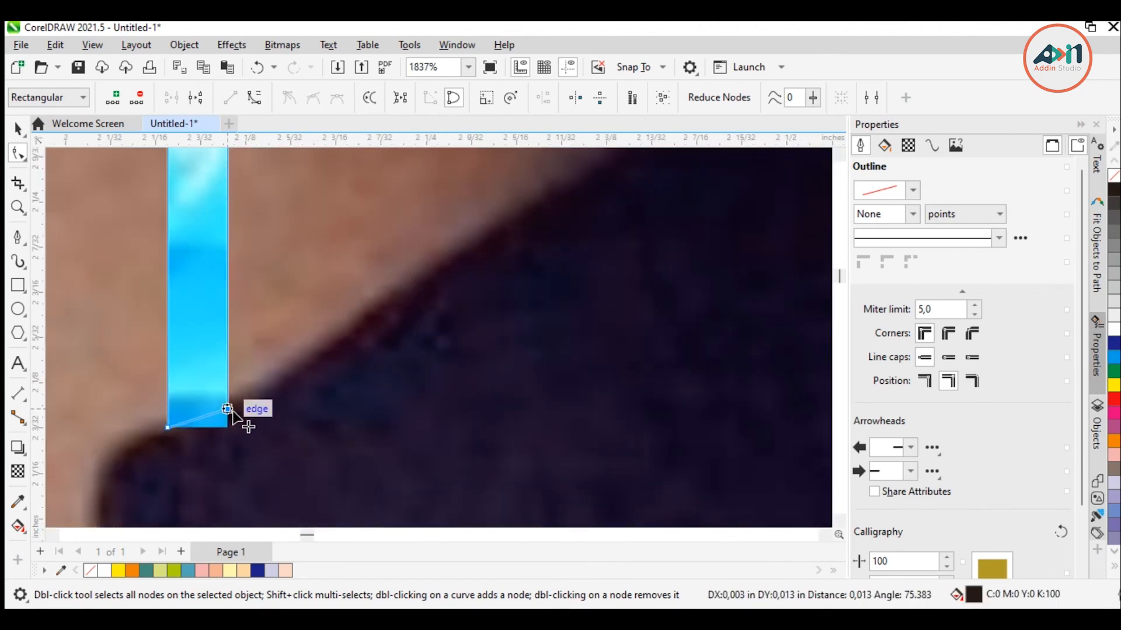
scroll(430, 446, down, 5)
scroll(432, 210, up, 2)
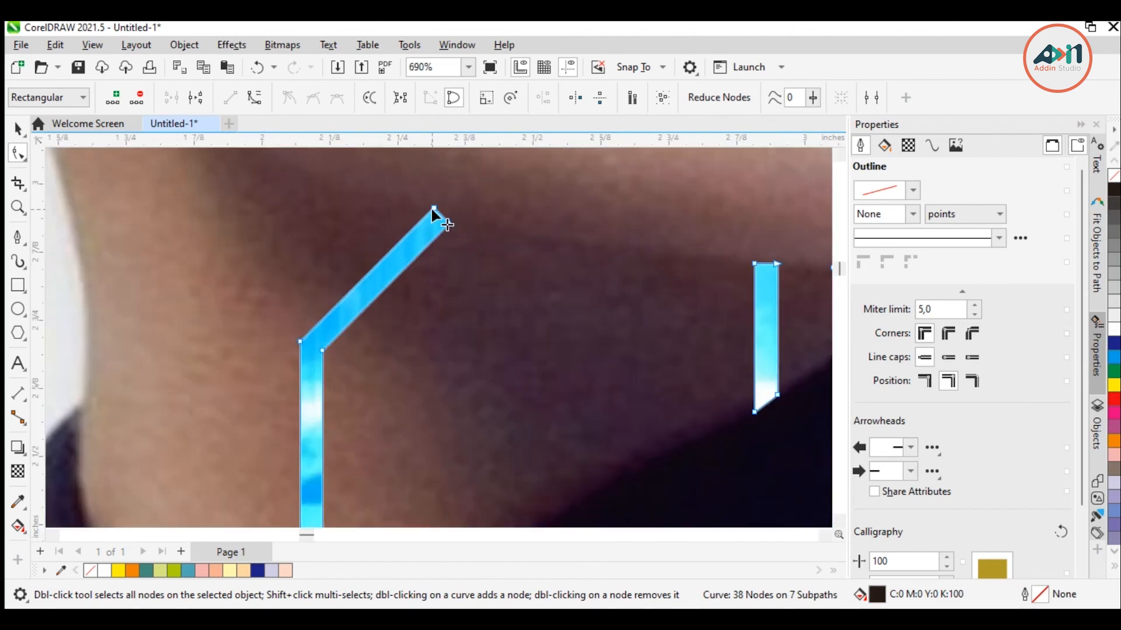
drag(450, 226, 429, 211)
scroll(258, 384, down, 4)
scroll(539, 302, up, 3)
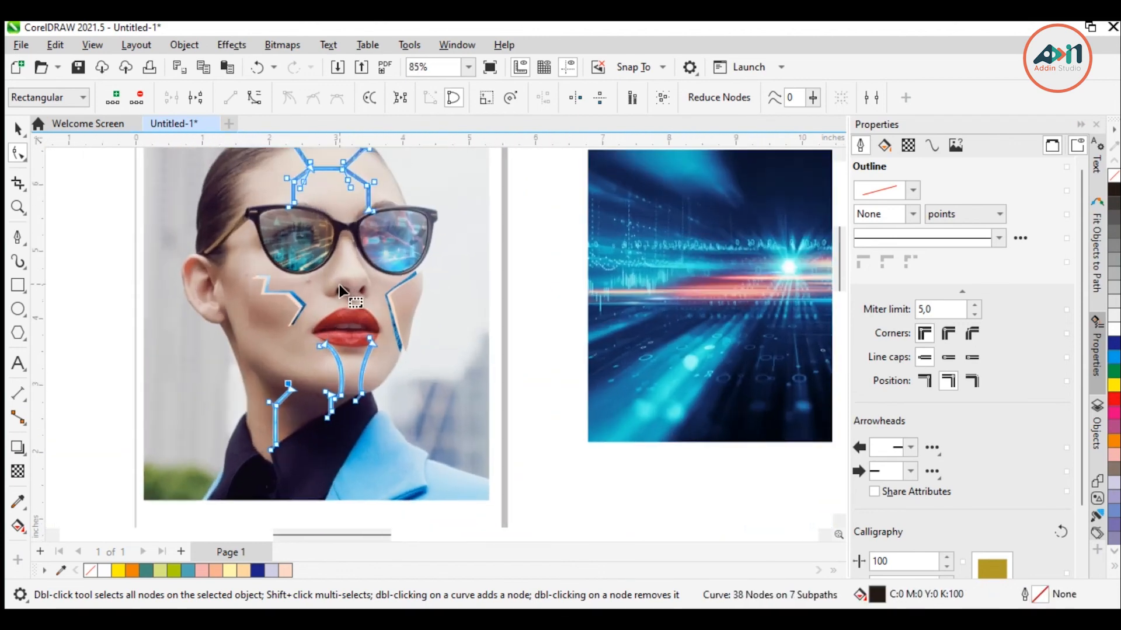
scroll(540, 307, down, 3)
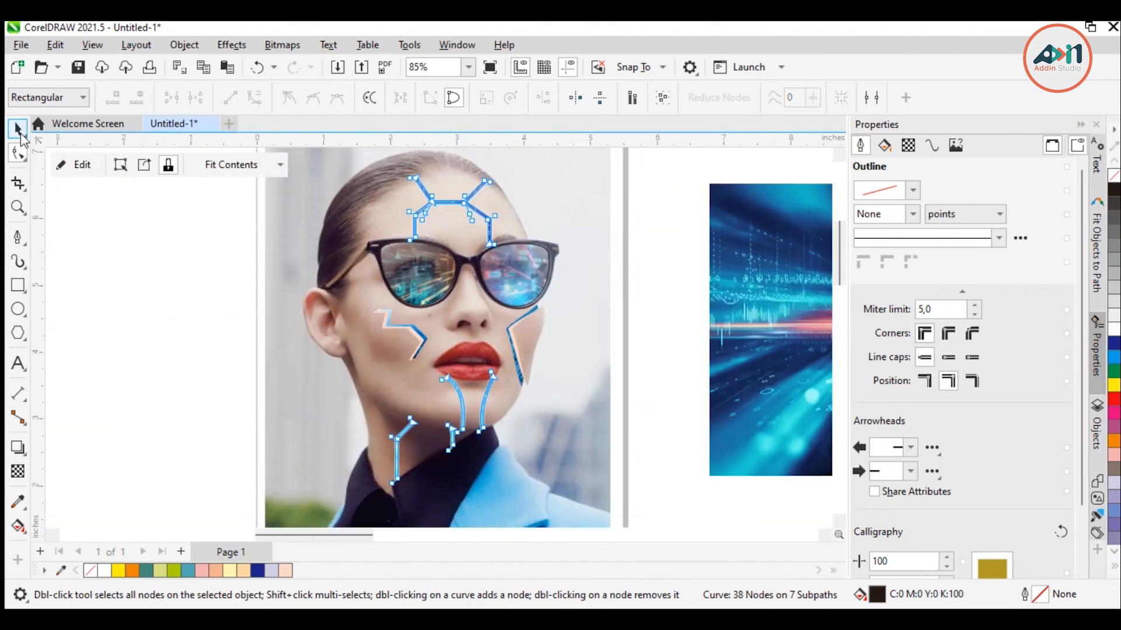
click(21, 134)
click(202, 329)
scroll(249, 373, down, 2)
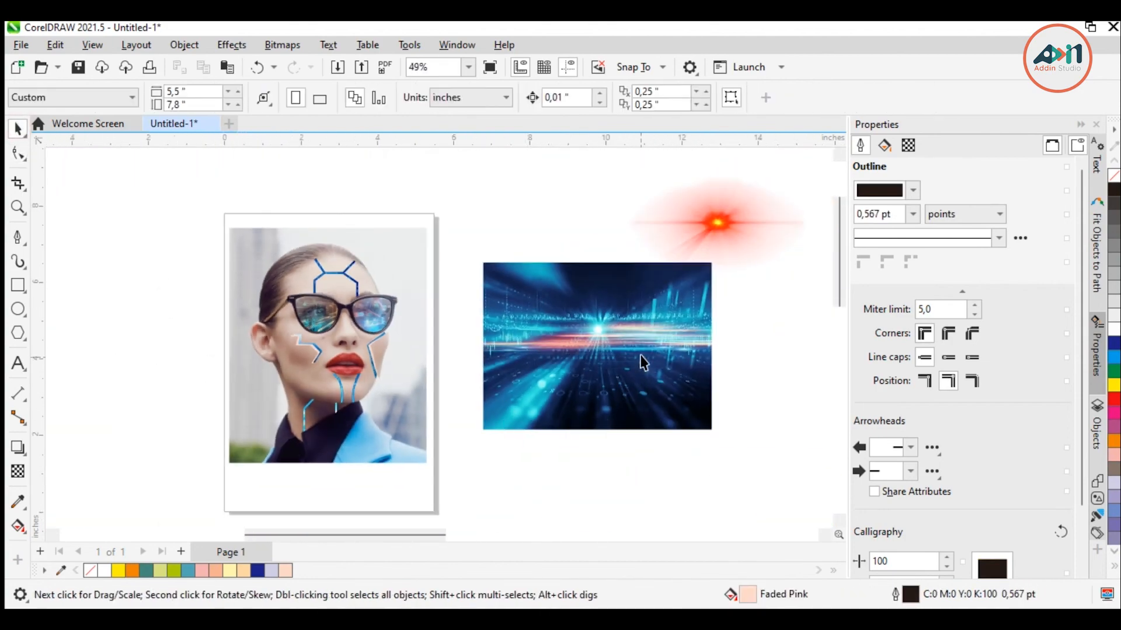
Step: Move the red lens flare onto the cheek cut-out below the left lens and scale it down to about 3,464 by 1,88 in
scroll(593, 349, up, 4)
scroll(684, 366, down, 2)
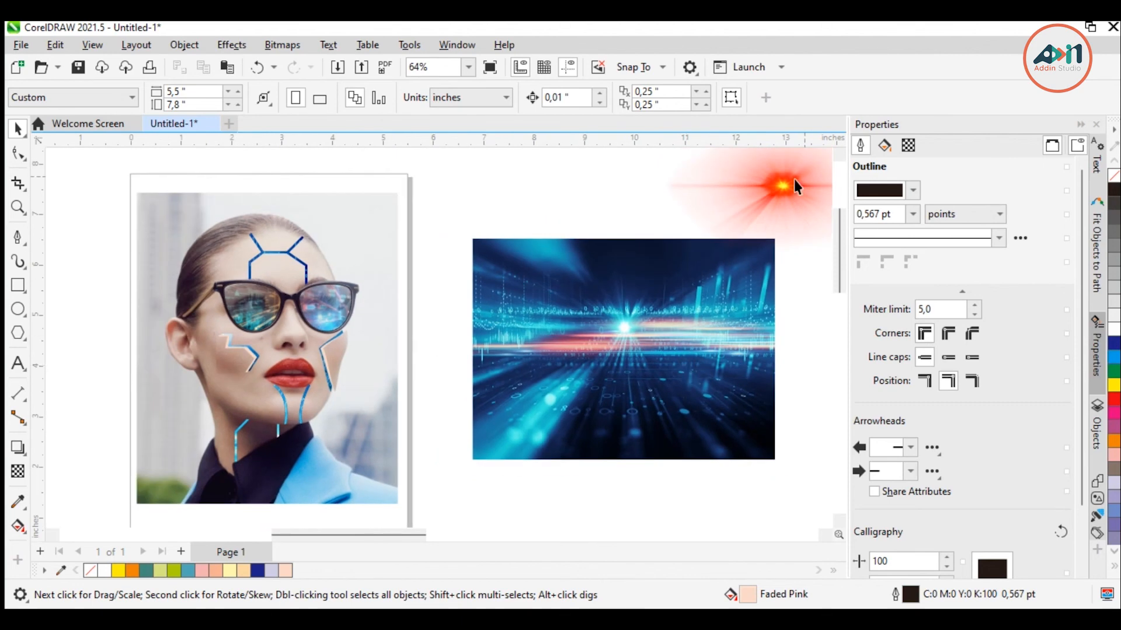
drag(779, 181, 271, 320)
scroll(327, 322, up, 3)
scroll(700, 318, down, 3)
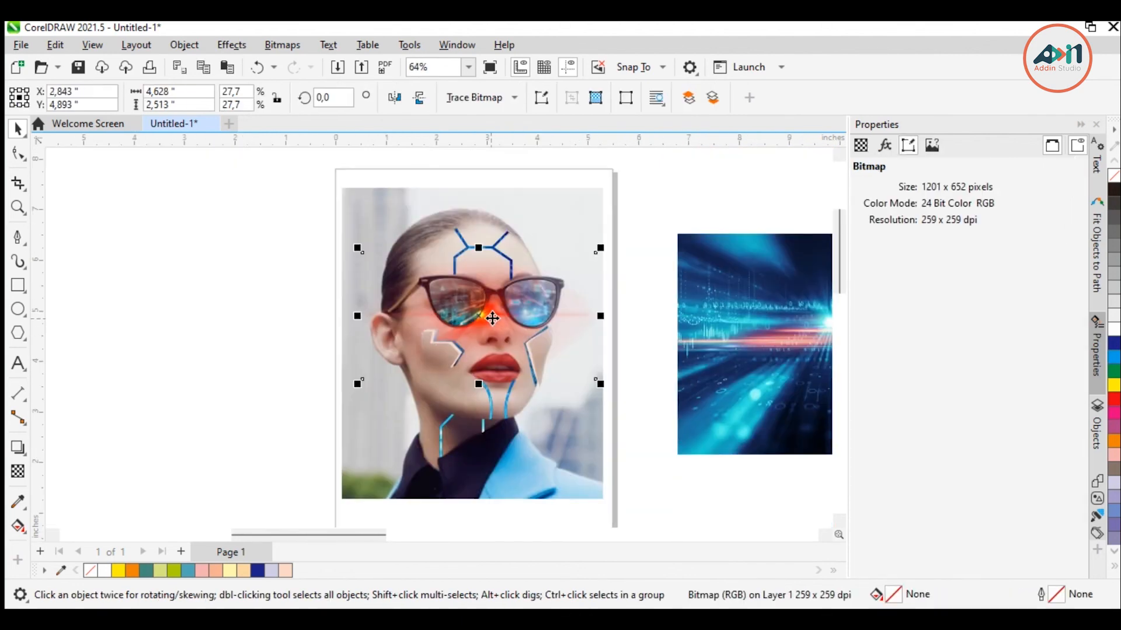
drag(492, 318, 449, 343)
drag(561, 269, 502, 302)
scroll(393, 368, up, 5)
drag(408, 360, 508, 323)
scroll(560, 283, down, 2)
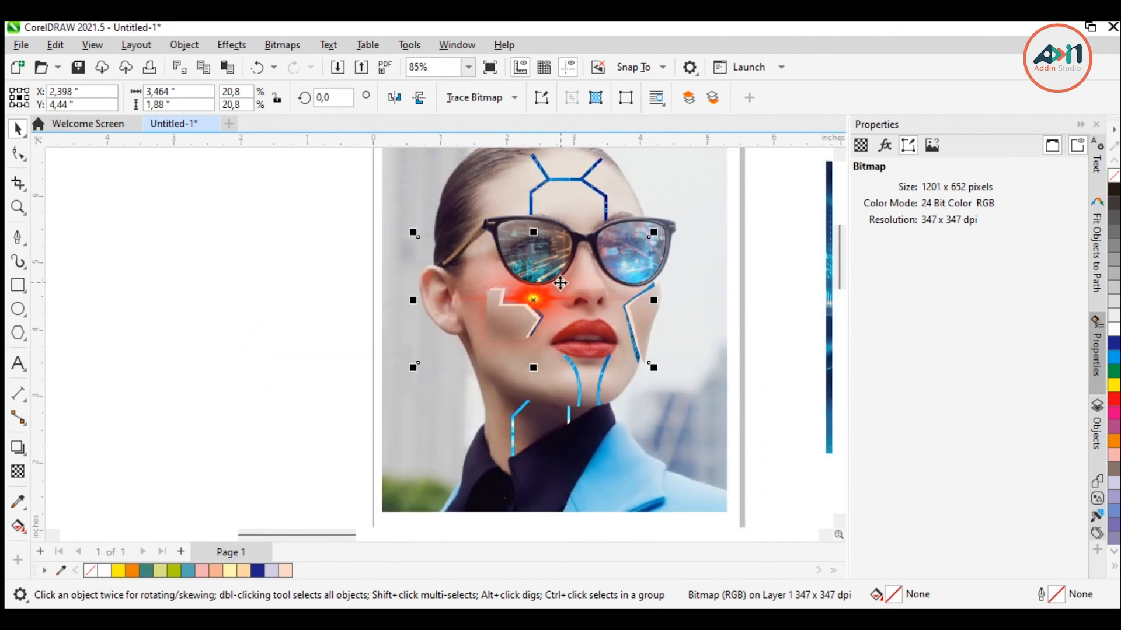
Step: Shrink the red flare to about 1,757 by 0,954 in over the cheek line and bring it in front of the cheek shape
drag(647, 237, 618, 253)
scroll(523, 267, up, 7)
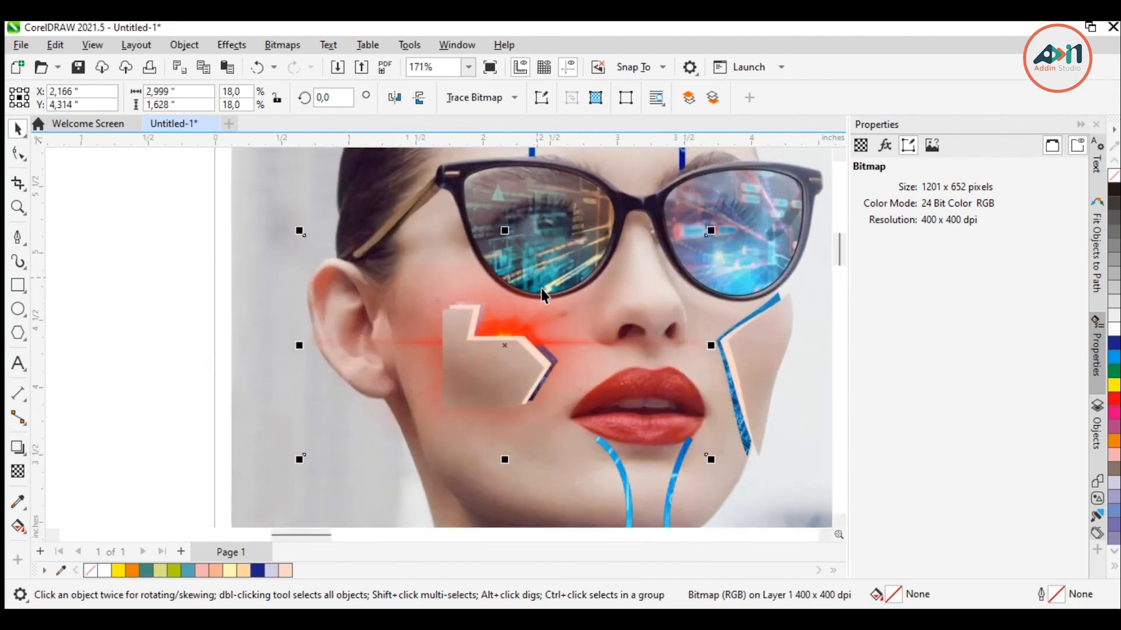
scroll(311, 296, down, 7)
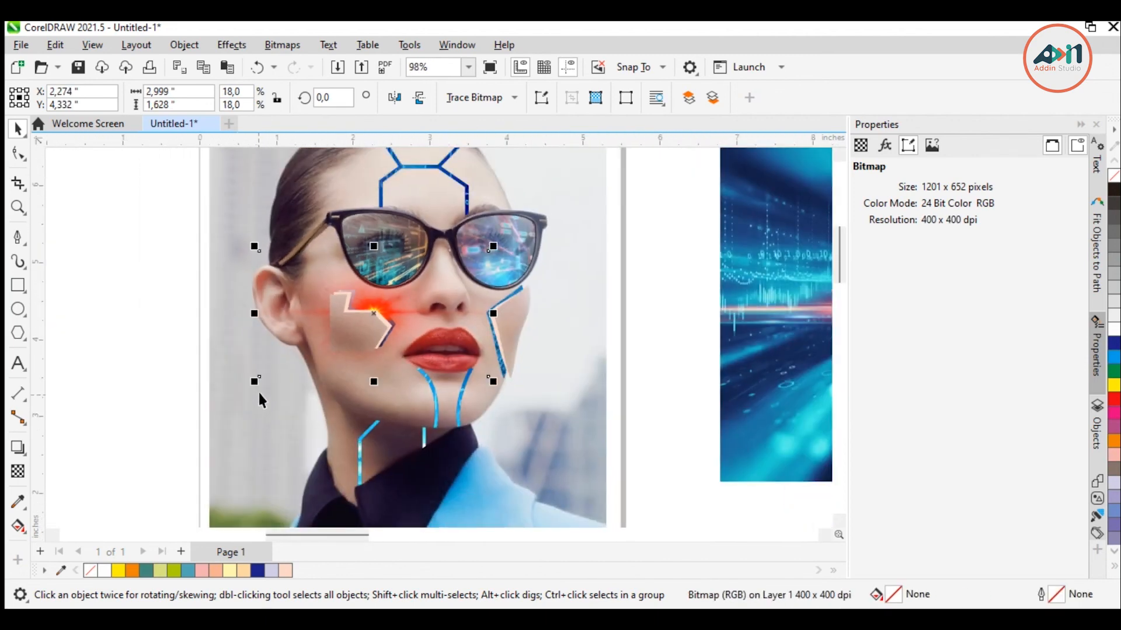
drag(504, 251, 429, 275)
scroll(409, 286, up, 2)
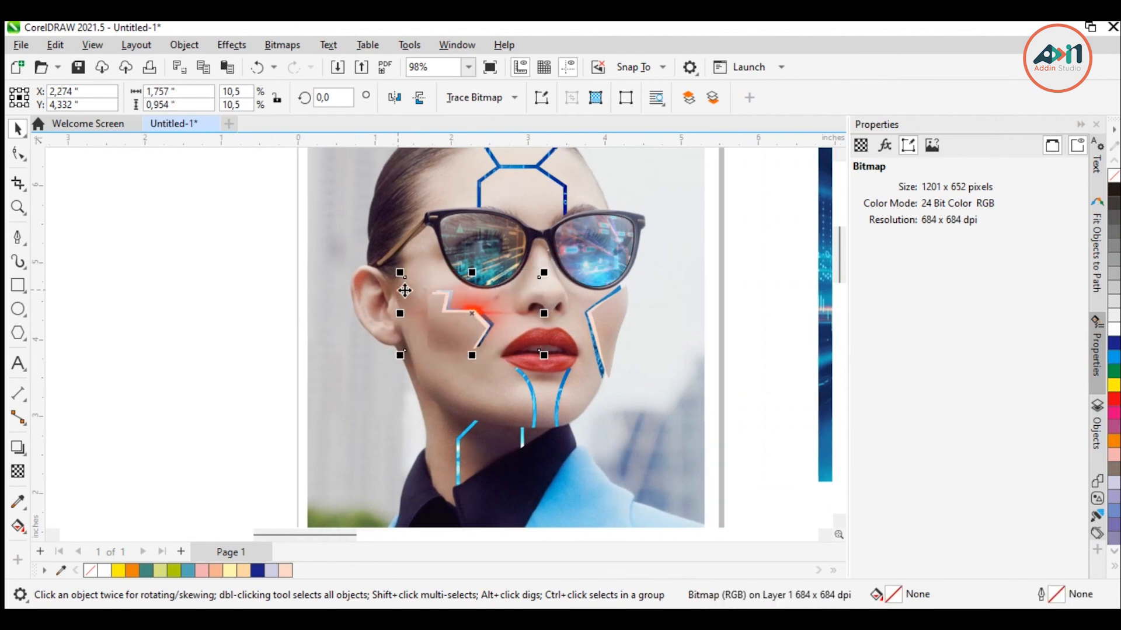
scroll(526, 305, up, 1)
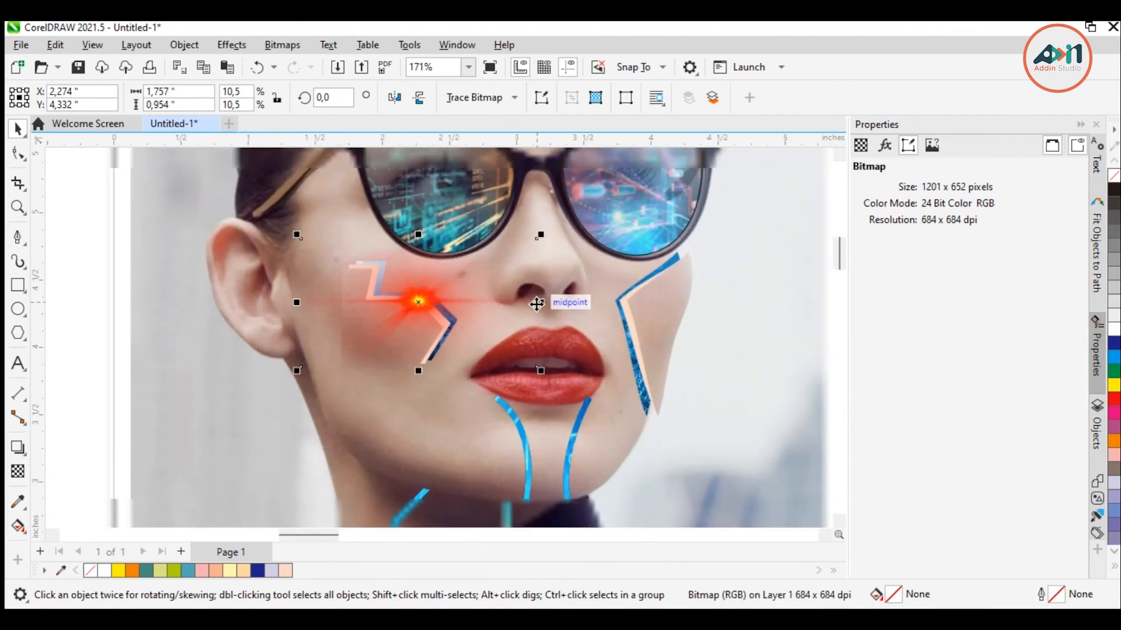
scroll(533, 303, down, 1)
Step: Scale the red flare down to about 0,933 by 0,506 in and fine-tune it on the blue cheek line
drag(540, 248, 493, 282)
scroll(467, 274, up, 4)
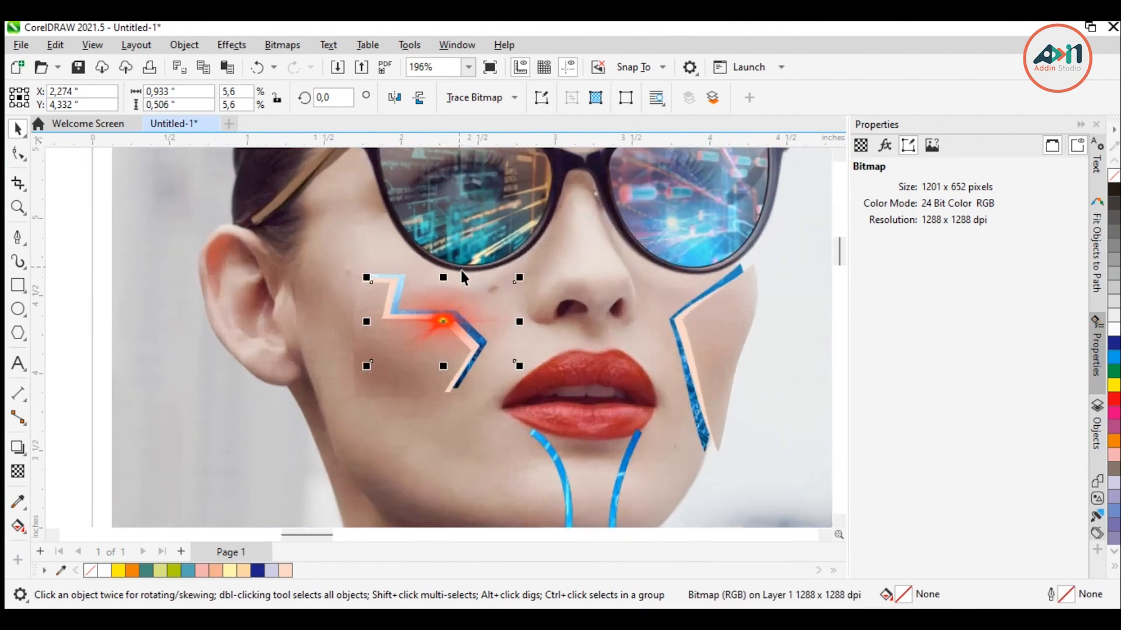
drag(440, 372, 437, 385)
scroll(377, 293, down, 4)
click(124, 347)
scroll(149, 282, down, 3)
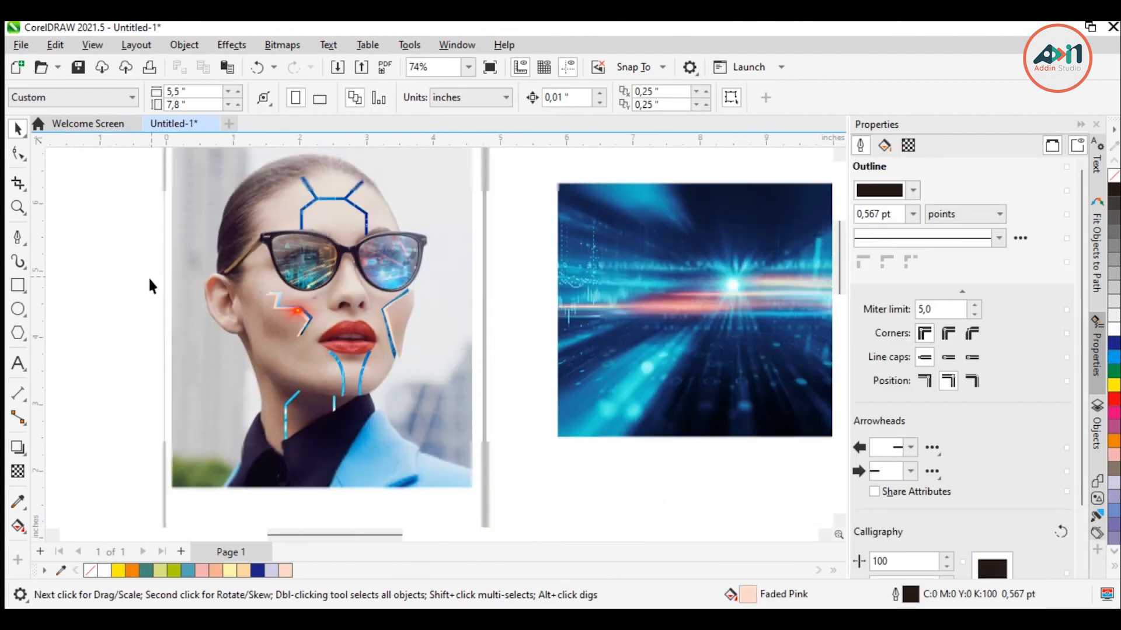
Step: Delete the leftover blue technology image beside the page
scroll(188, 324, up, 2)
scroll(896, 339, down, 1)
scroll(209, 339, down, 1)
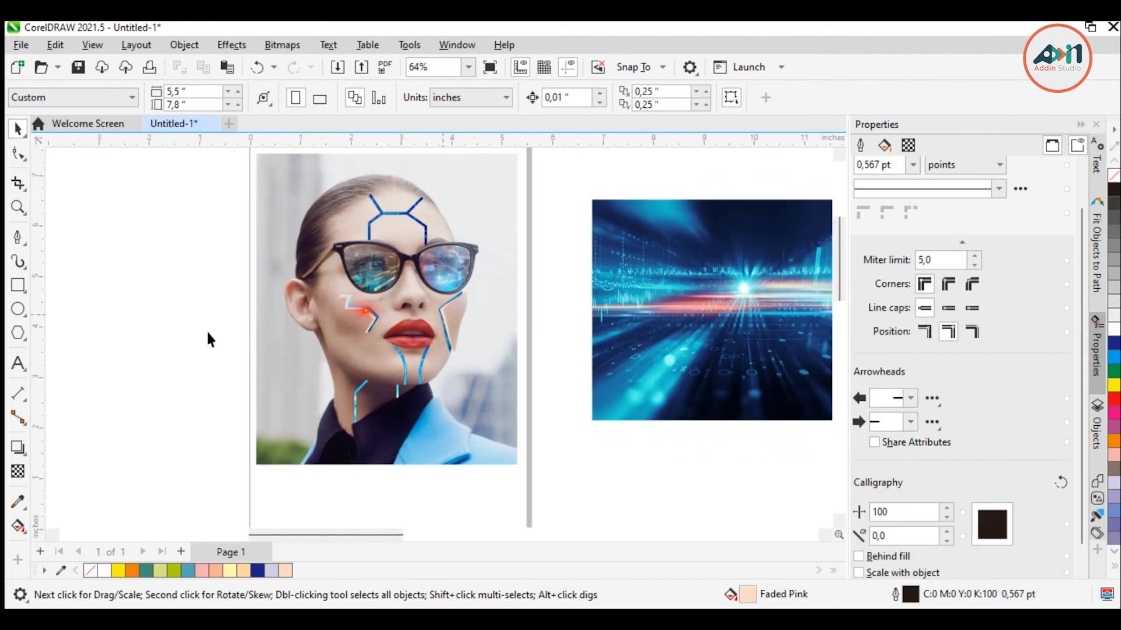
click(733, 329)
key(Delete)
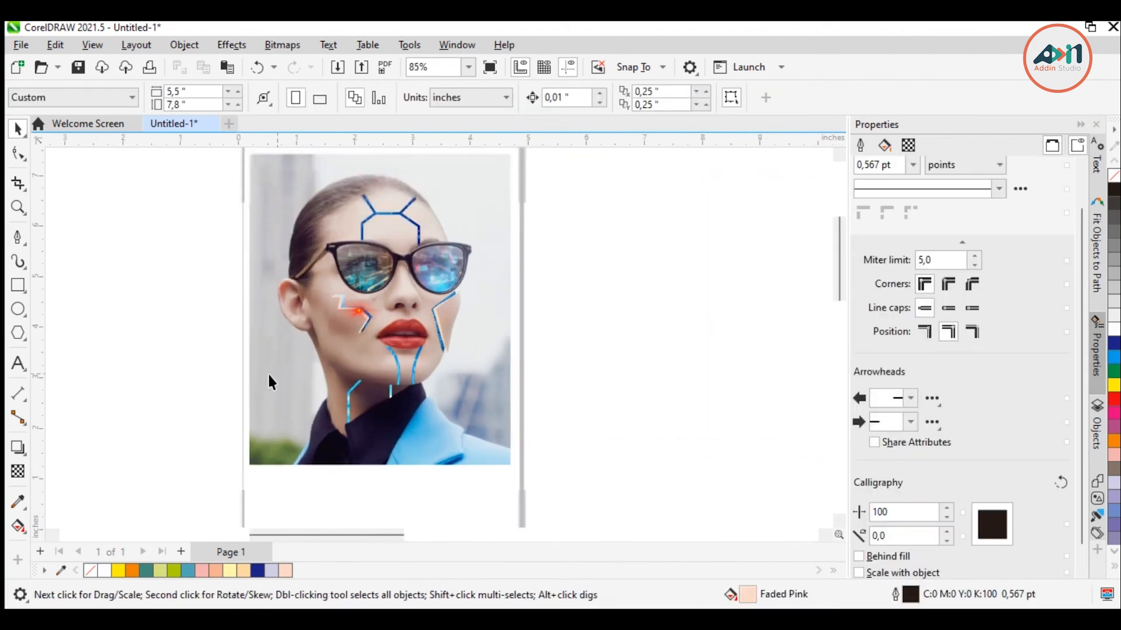
scroll(245, 362, down, 1)
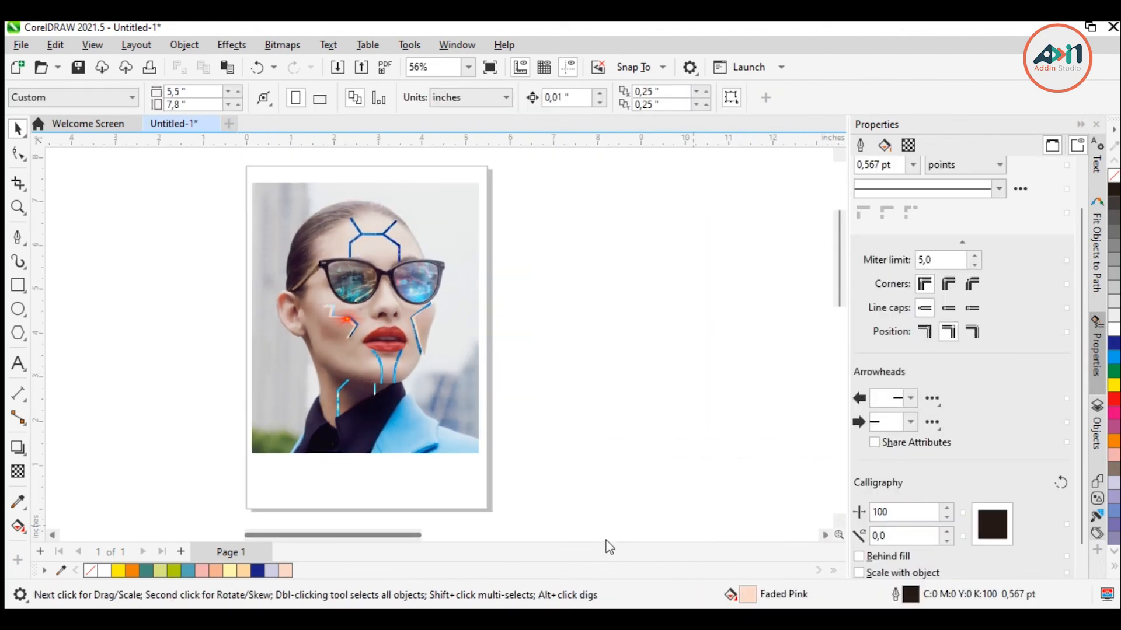